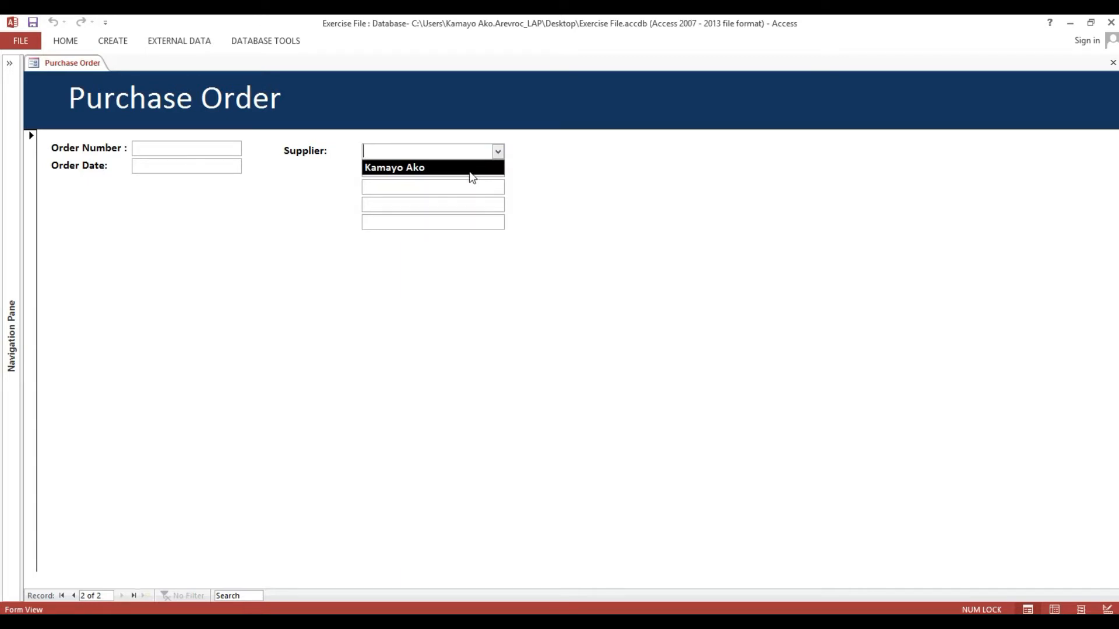
# - Pick the listed supplier for the new purchase order and switch the Purchase Order form to Design View
pyautogui.click(472, 171)
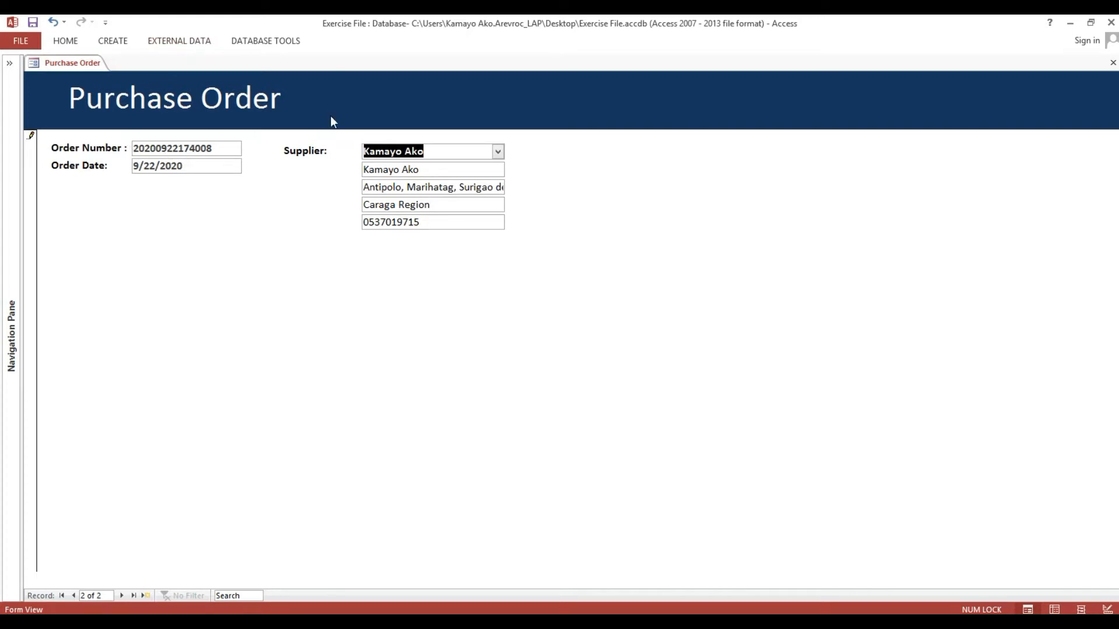
pyautogui.rightClick(593, 131)
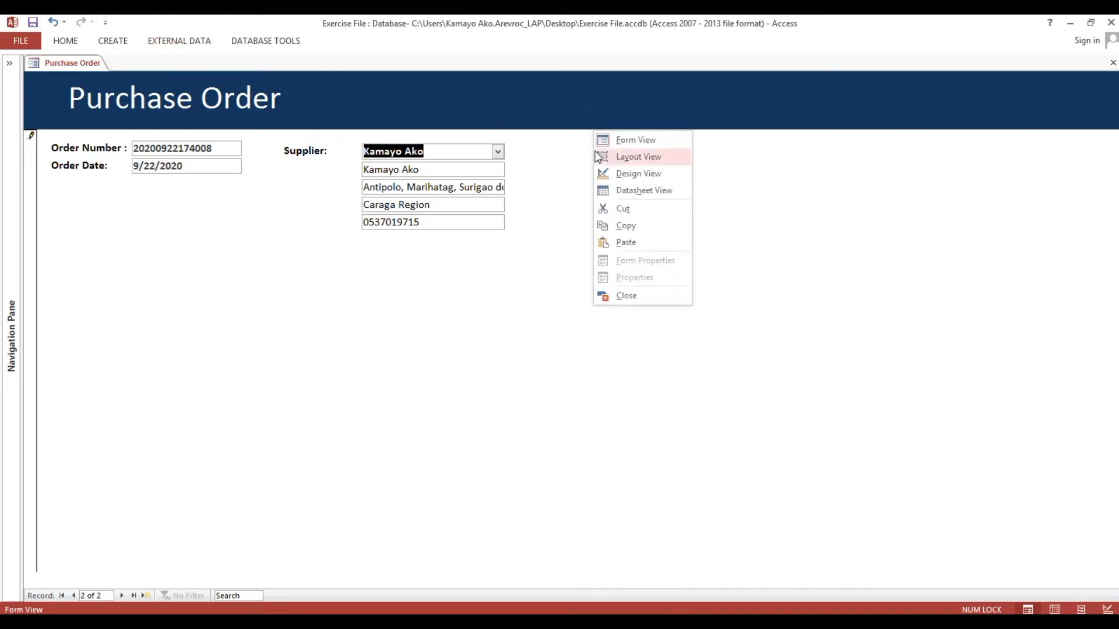
pyautogui.click(572, 126)
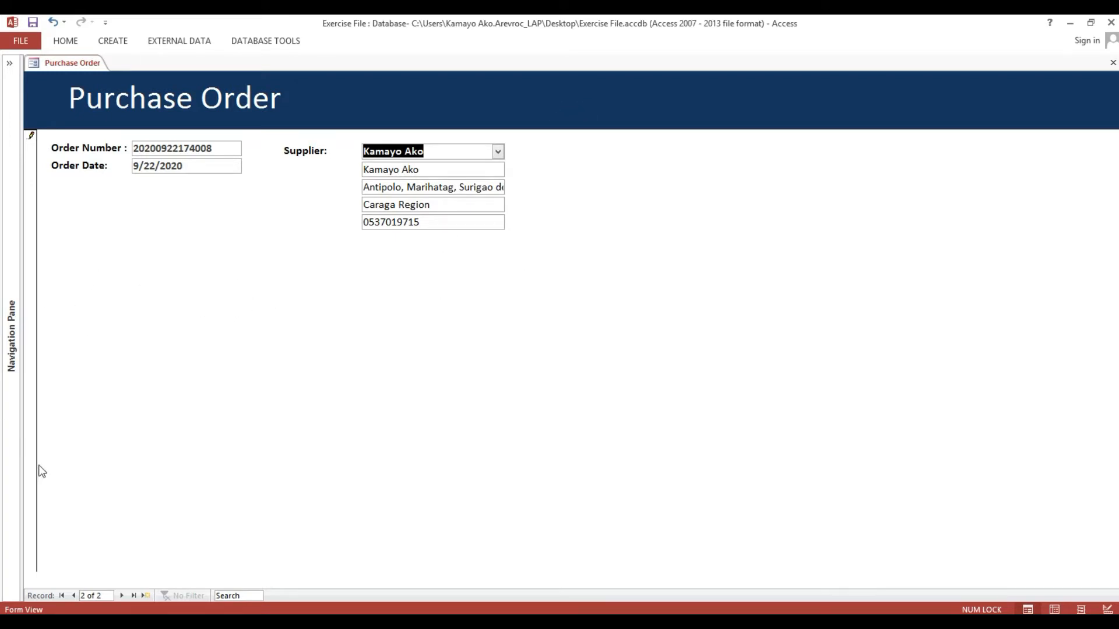
pyautogui.rightClick(304, 235)
pyautogui.click(321, 278)
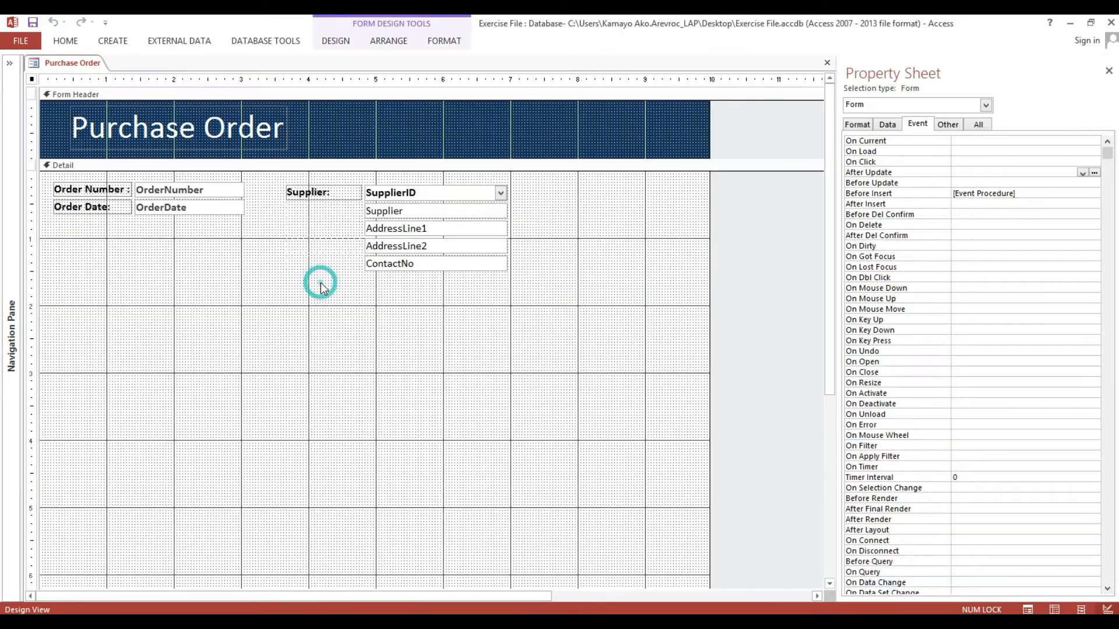
# - Show the list of database objects and open the PurchaseDetails table in Design View
pyautogui.click(9, 64)
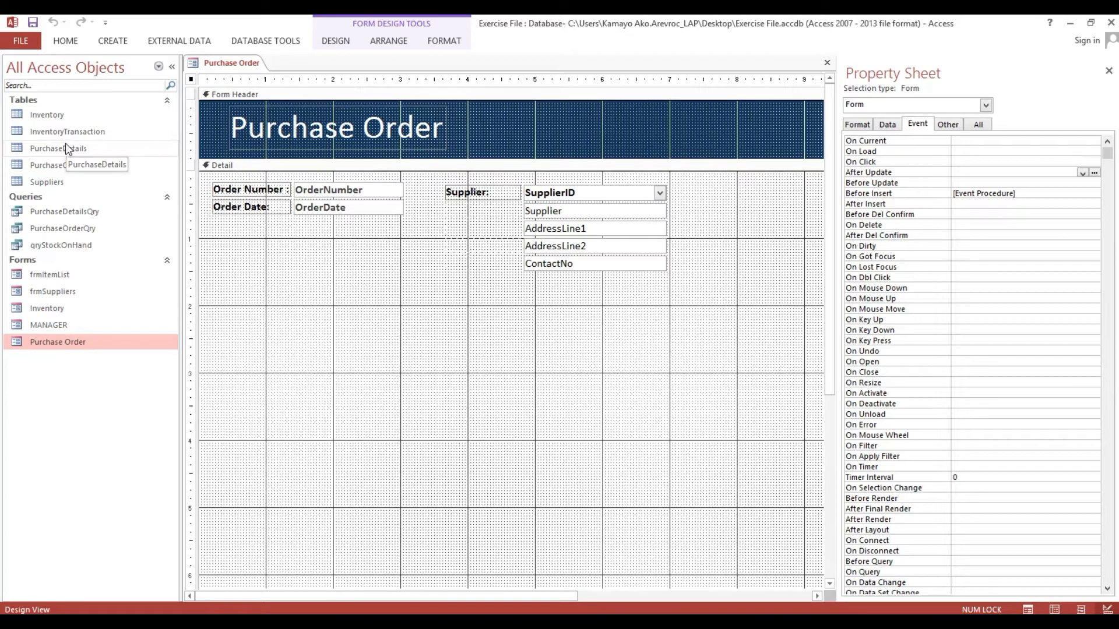
pyautogui.click(72, 150)
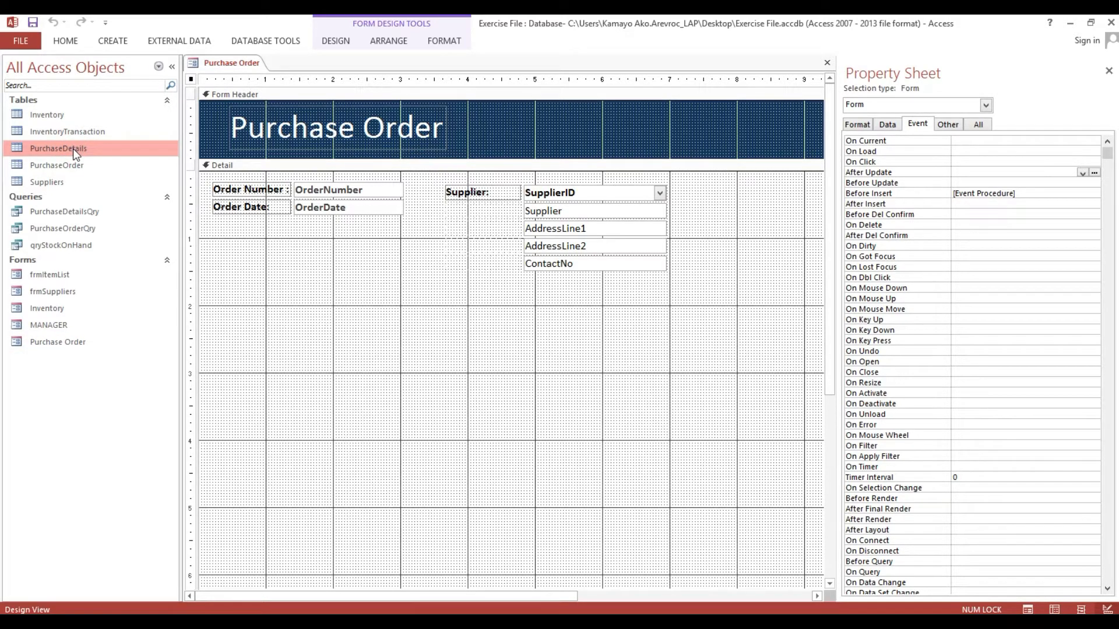
pyautogui.rightClick(72, 148)
pyautogui.click(102, 165)
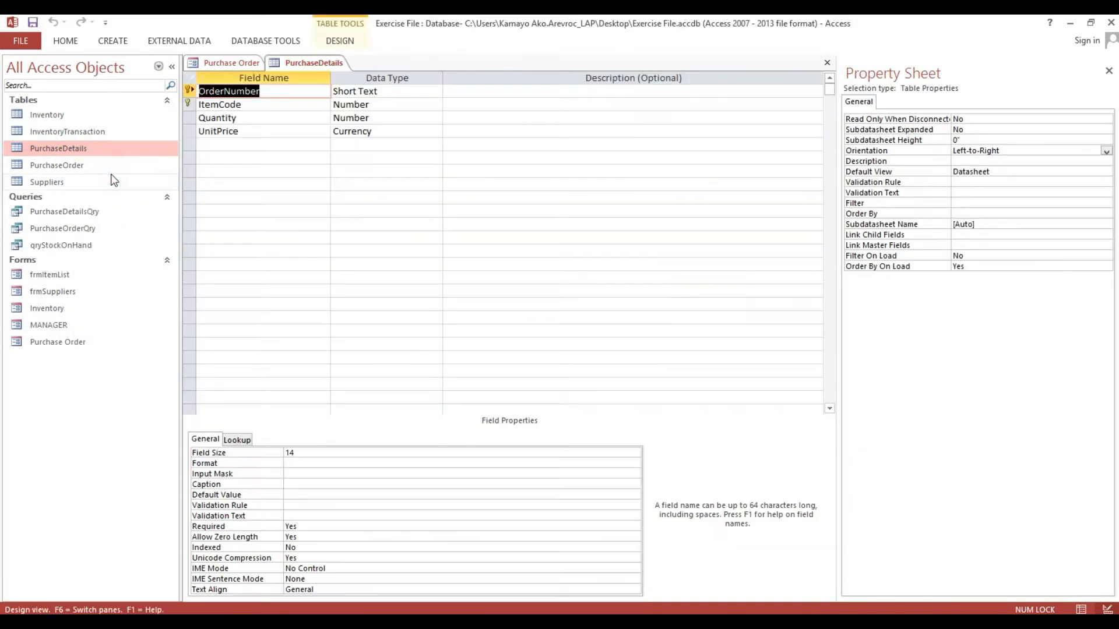
# - Add a field named InOutQty below UnitPrice in the PurchaseDetails table
pyautogui.click(220, 146)
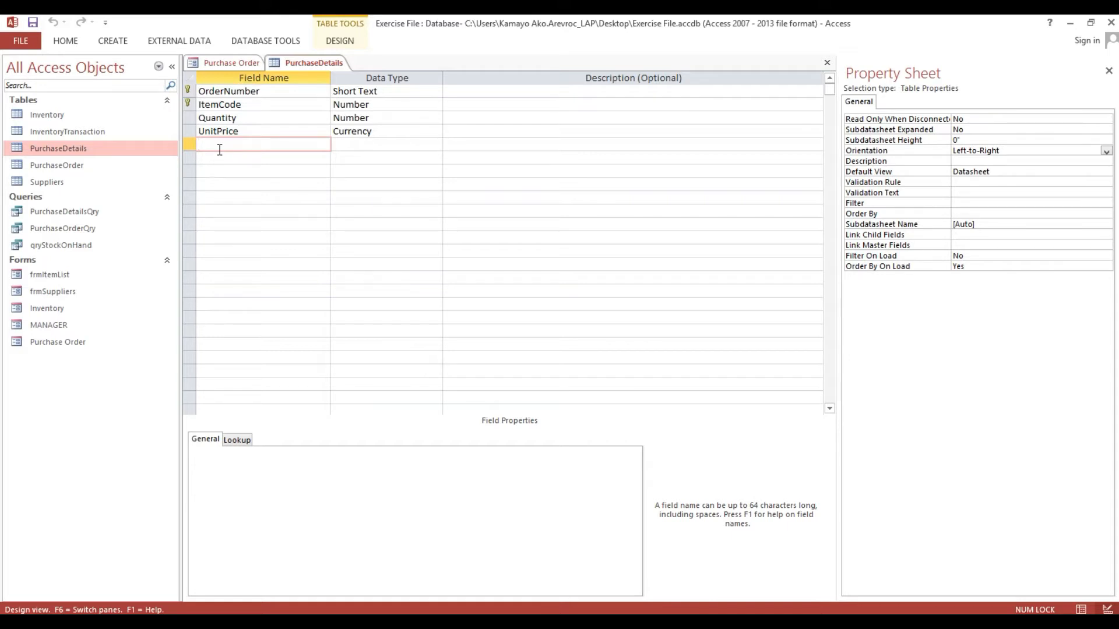
pyautogui.write('InOutQty')
pyautogui.press('Tab')
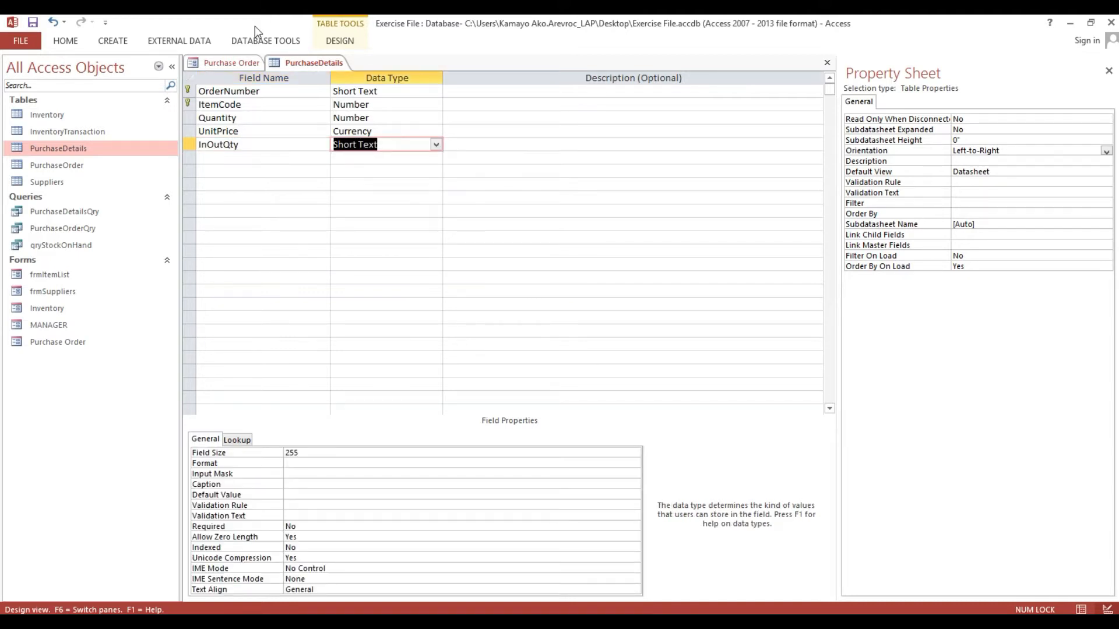
# - Copy the Quantity field into the row below UnitPrice and rename the copy InOutQty, keeping the Number data type
pyautogui.click(191, 119)
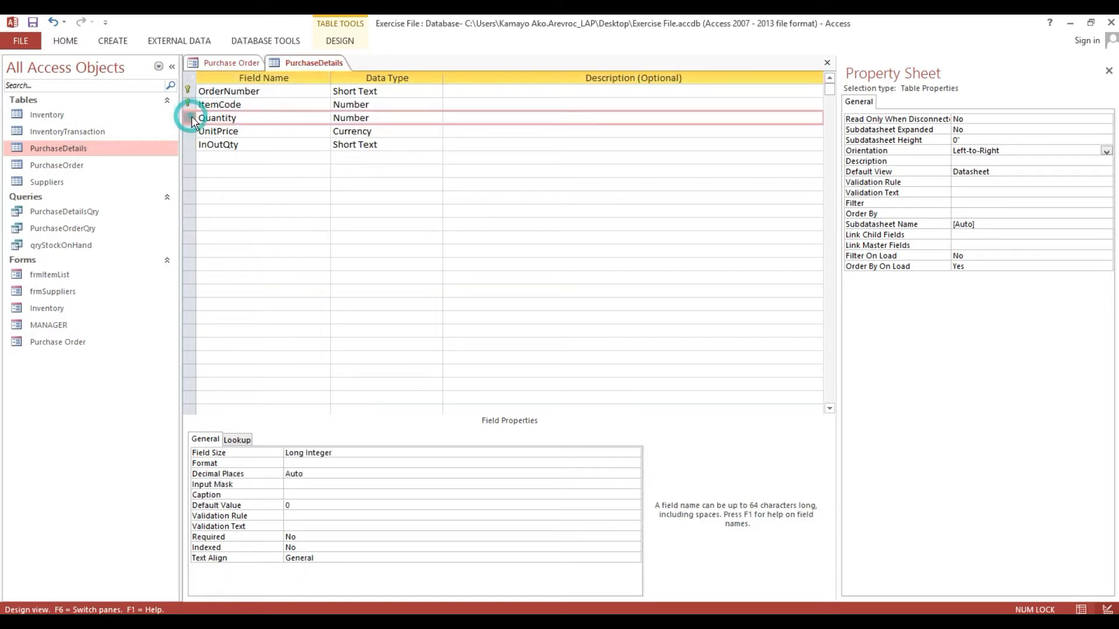
pyautogui.click(187, 141)
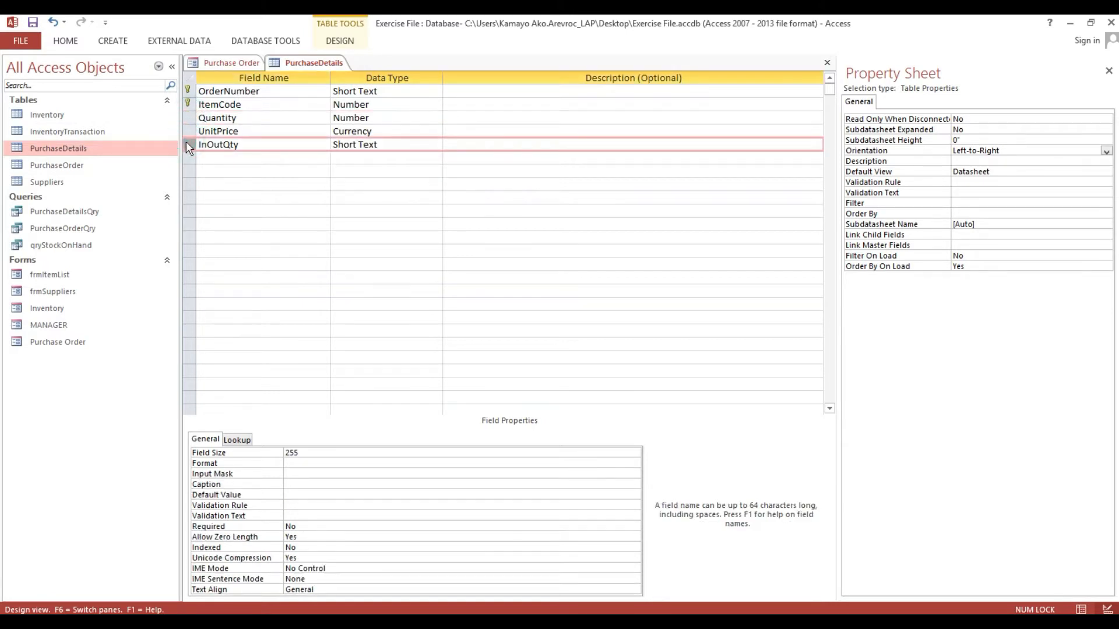
pyautogui.hotkey('ctrl', 'v')
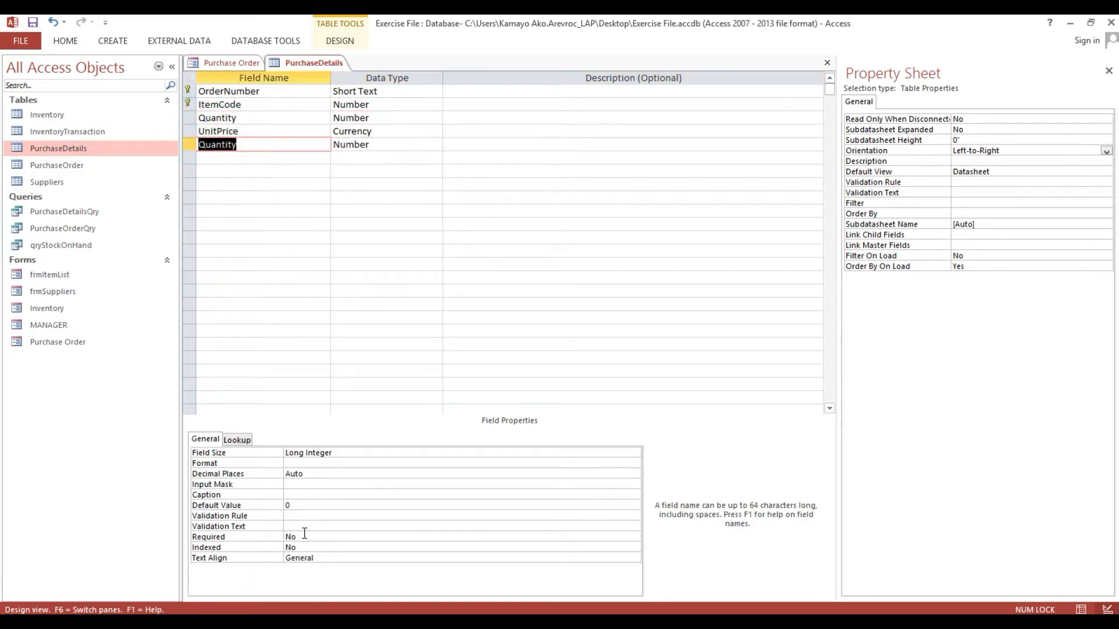
pyautogui.click(280, 142)
pyautogui.doubleClick(279, 143)
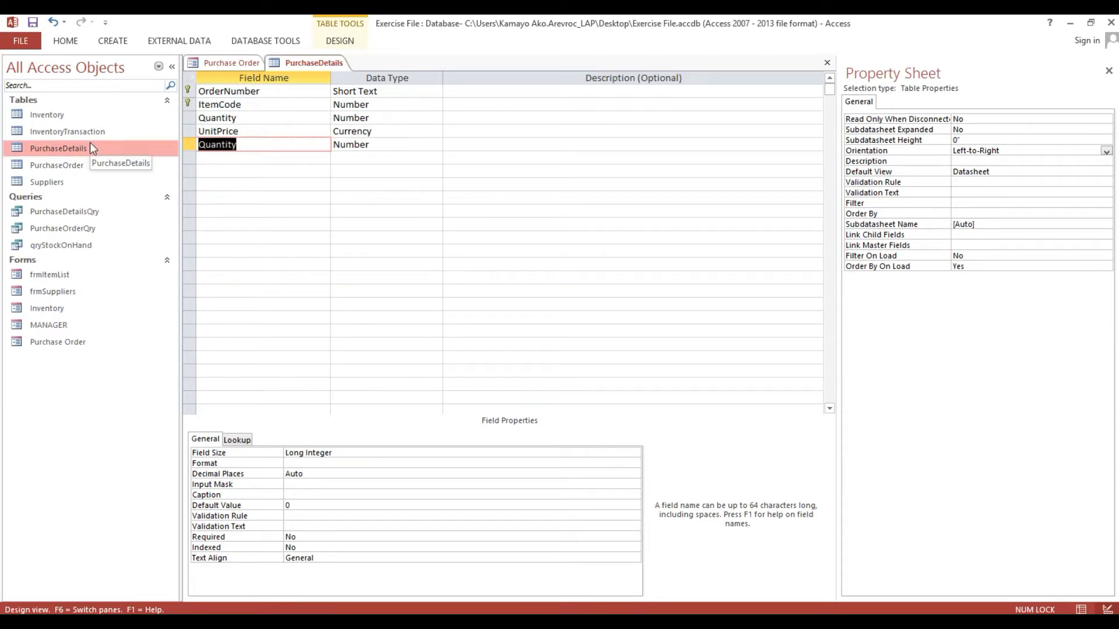
pyautogui.press('BackSpace')
pyautogui.write('In')
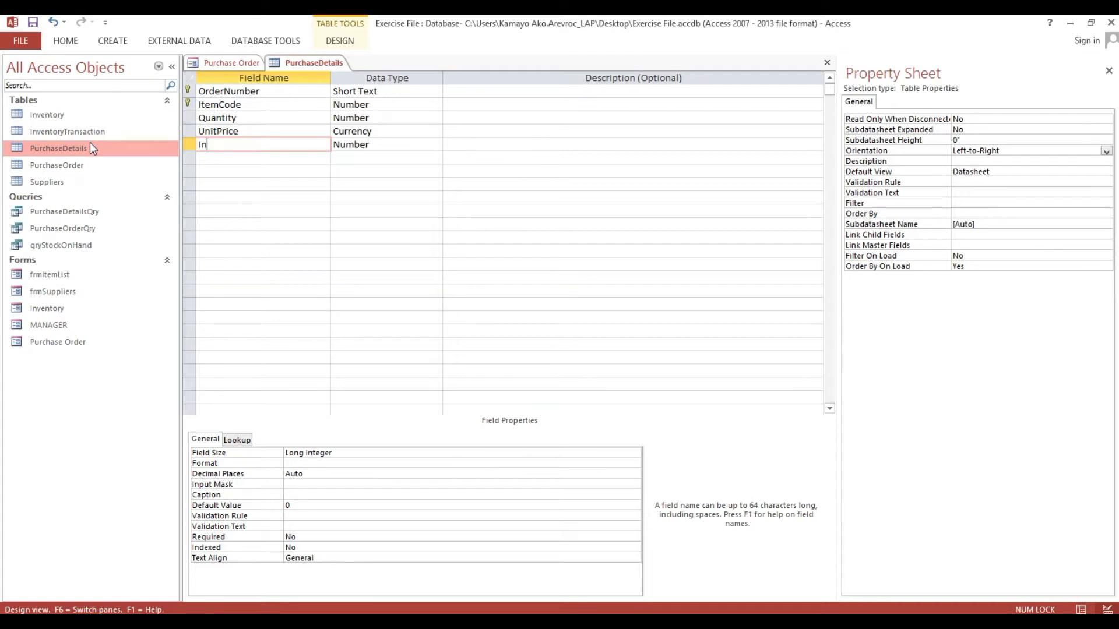
pyautogui.write('OutQty')
pyautogui.press('Tab')
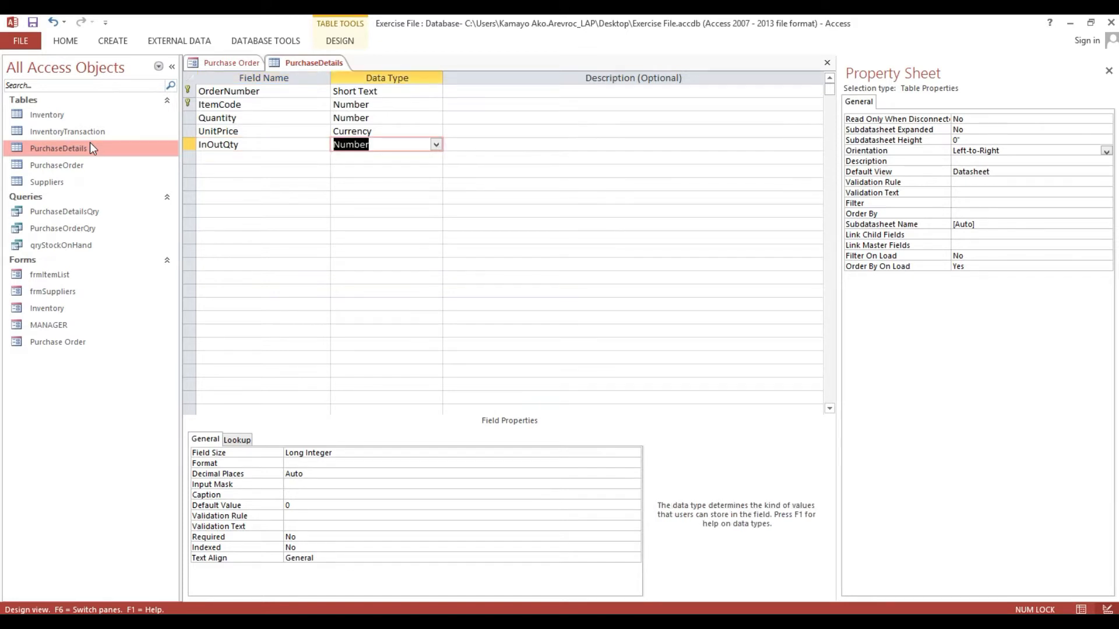
# - Add a LineStatus field below InOutQty and start a Lookup Wizard for it that uses typed-in values
pyautogui.click(217, 159)
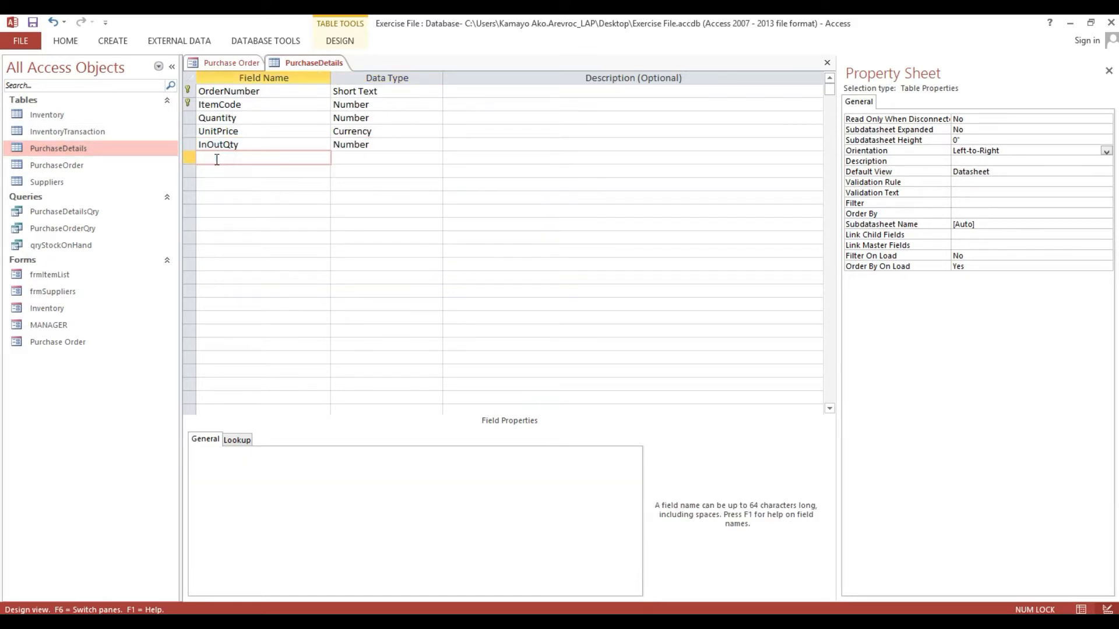
pyautogui.write('LineStatus')
pyautogui.press('Tab')
pyautogui.click(437, 157)
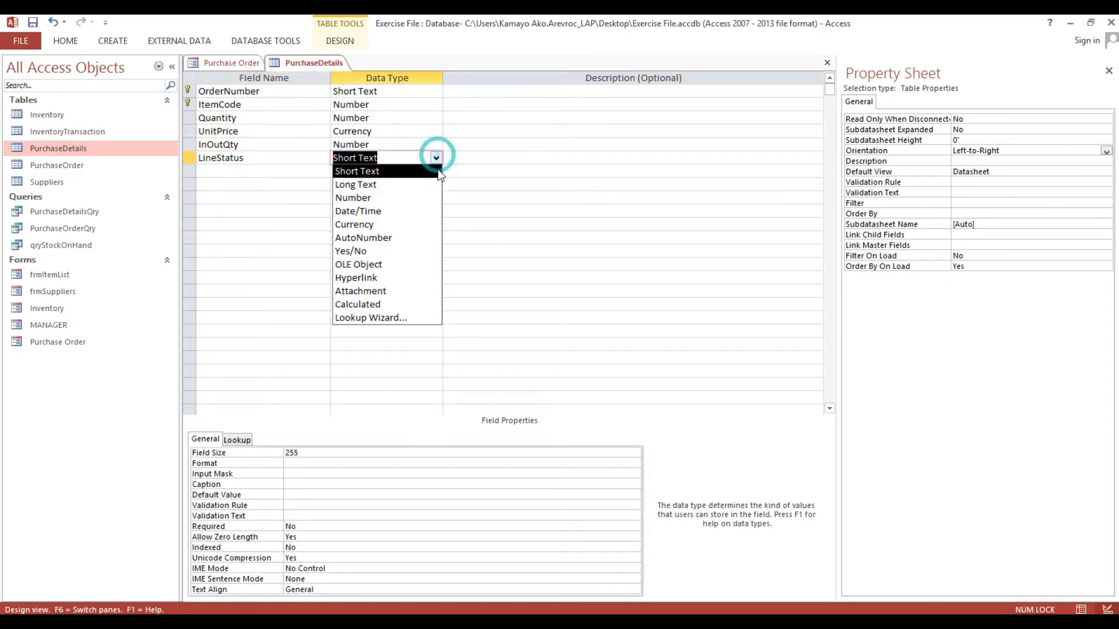
pyautogui.click(389, 315)
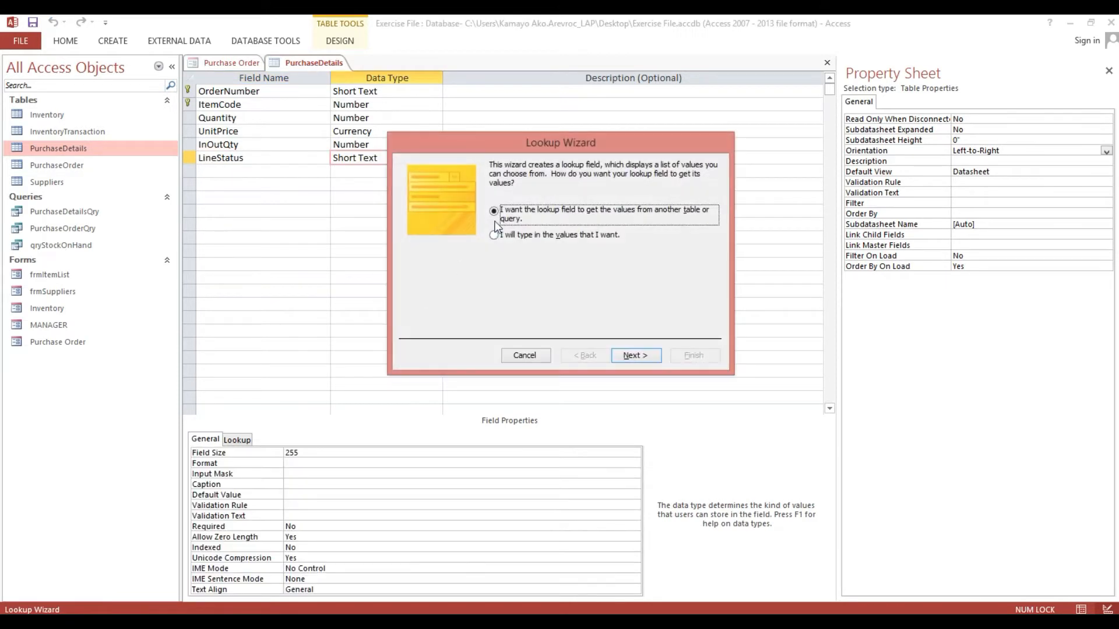
pyautogui.click(511, 237)
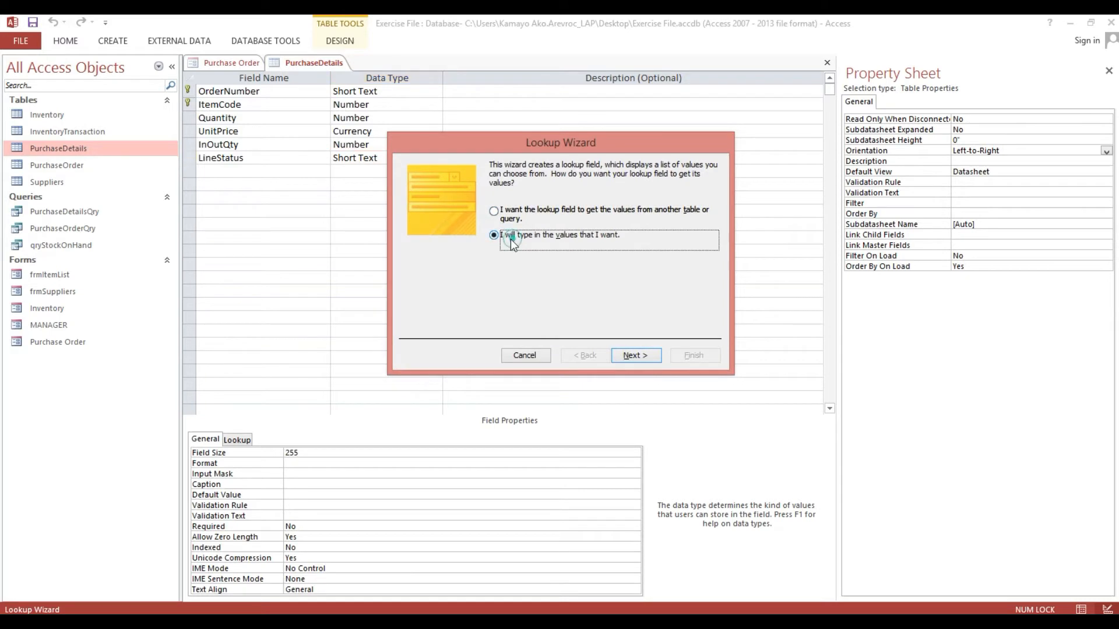
pyautogui.click(630, 355)
pyautogui.moveTo(505, 143); pyautogui.dragTo(562, 76)
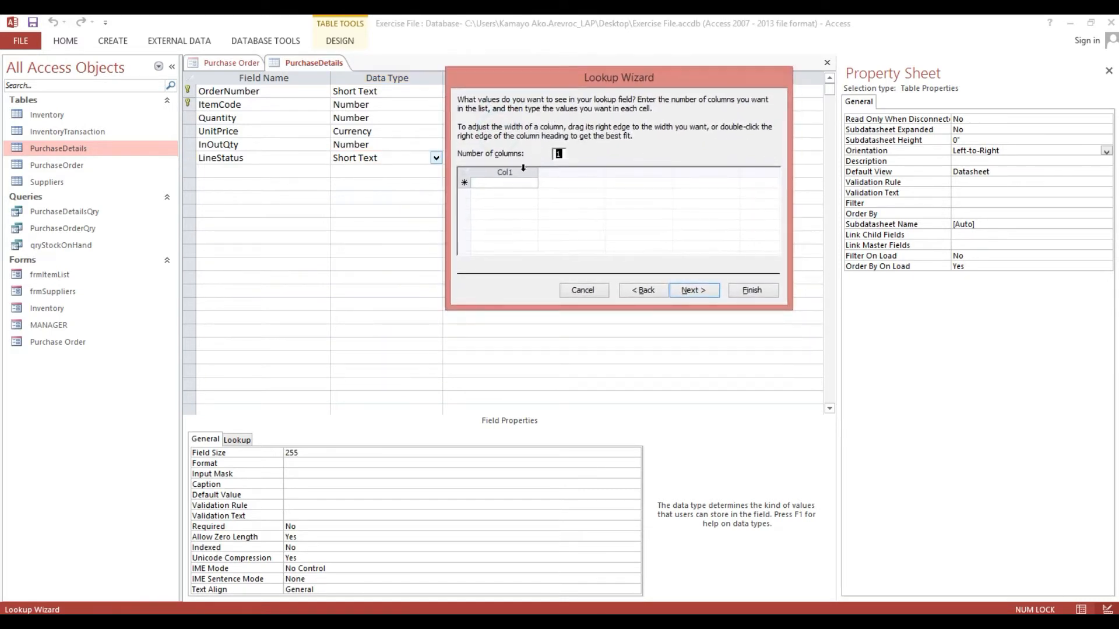
# - Enter Returned, Received and Confirmed as the lookup values in the single column for LineStatus
pyautogui.click(503, 185)
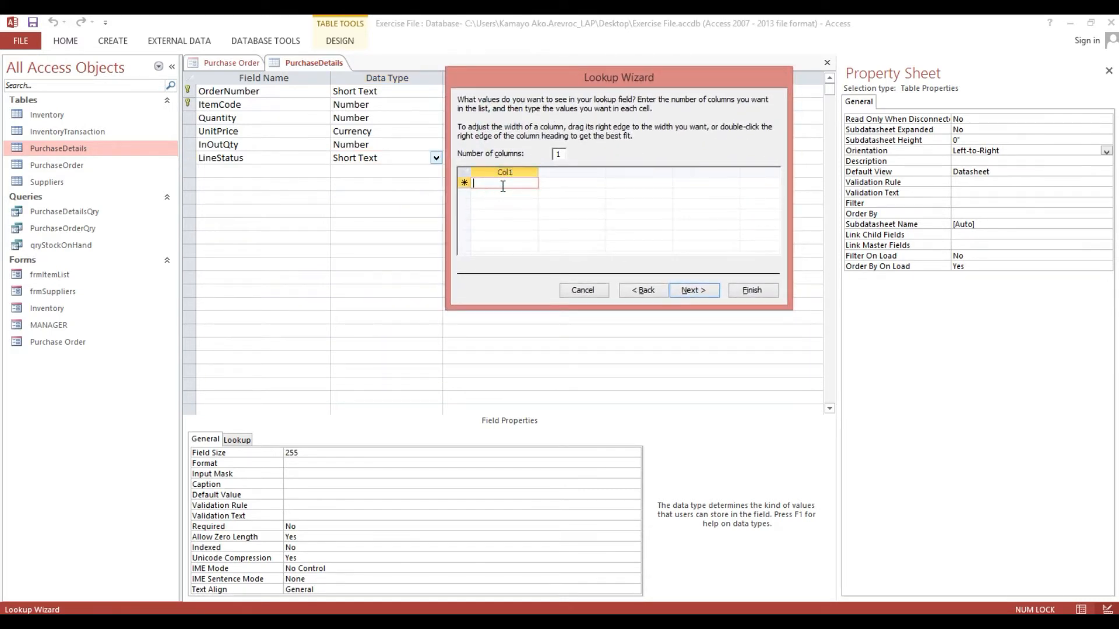
pyautogui.write('Returned')
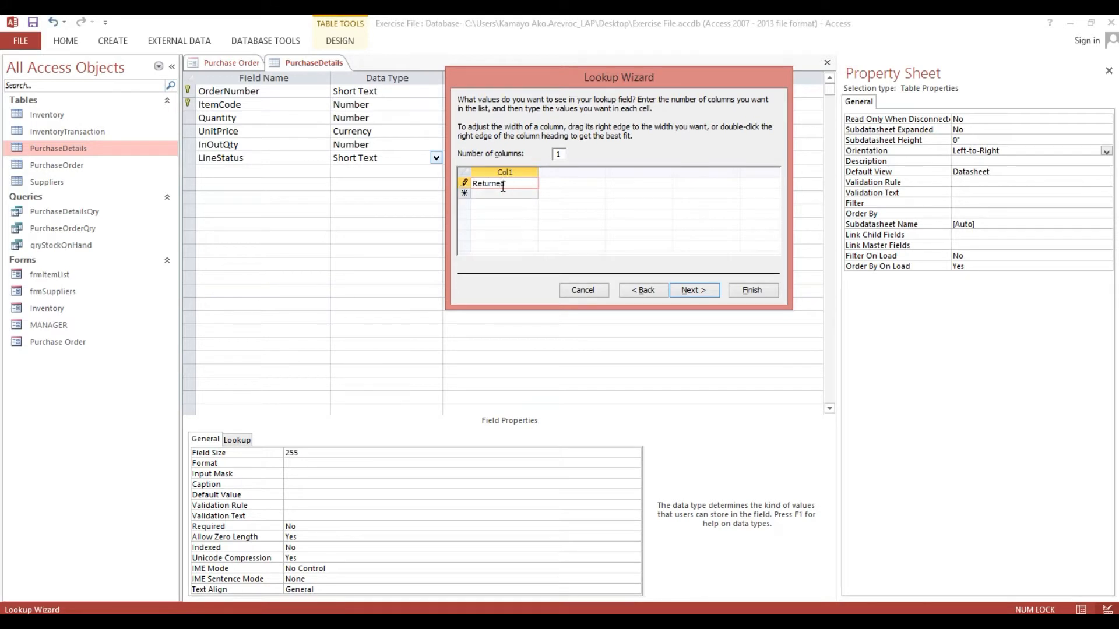
pyautogui.press('Down')
pyautogui.write('Rec')
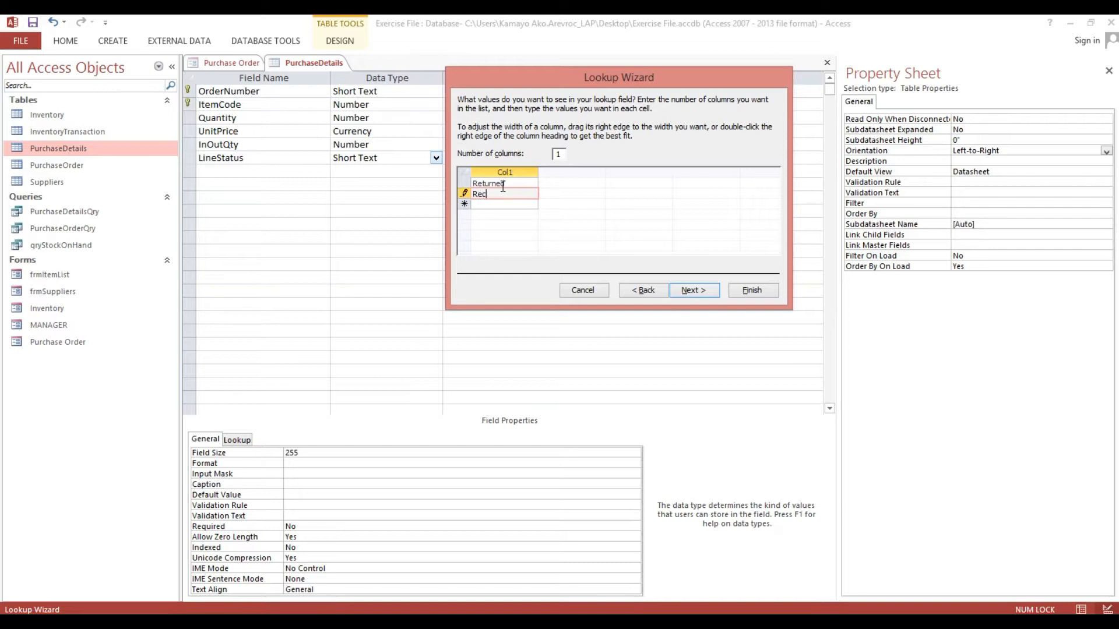
pyautogui.write('eived')
pyautogui.press('Down')
pyautogui.write('Conf')
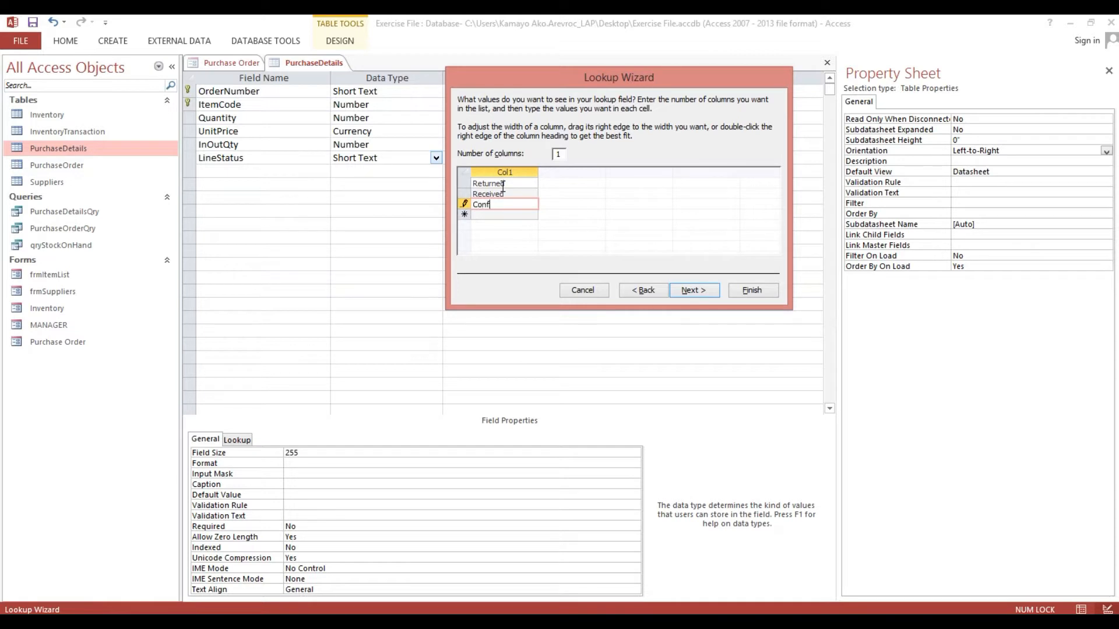
pyautogui.write('irmed')
pyautogui.click(513, 206)
pyautogui.moveTo(514, 205); pyautogui.dragTo(468, 204)
pyautogui.moveTo(500, 77); pyautogui.dragTo(501, 78)
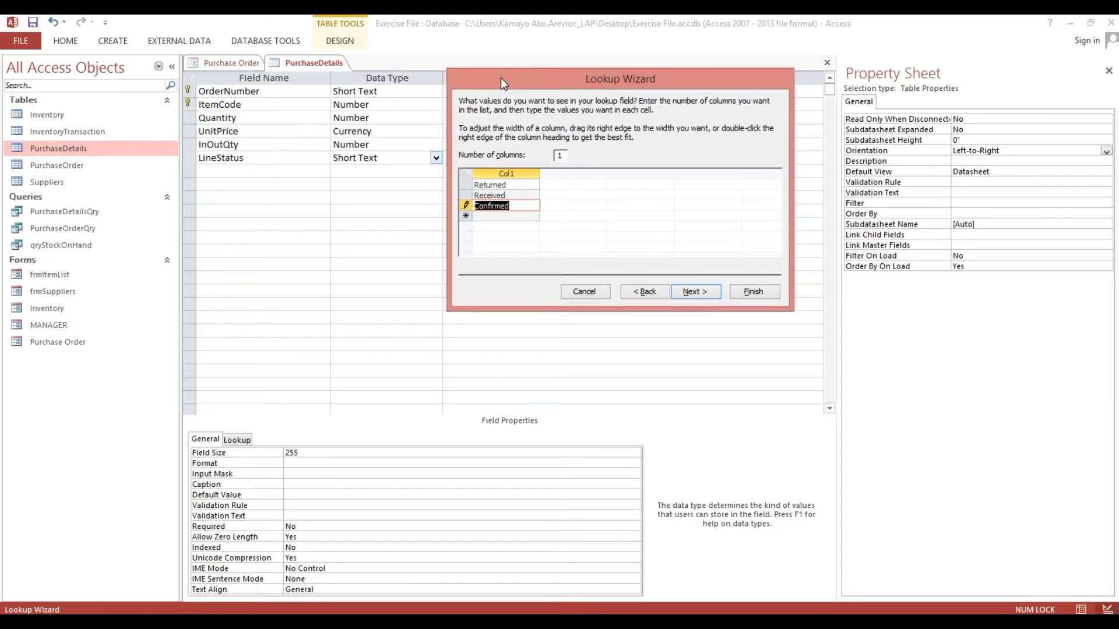
pyautogui.moveTo(514, 183); pyautogui.dragTo(441, 186)
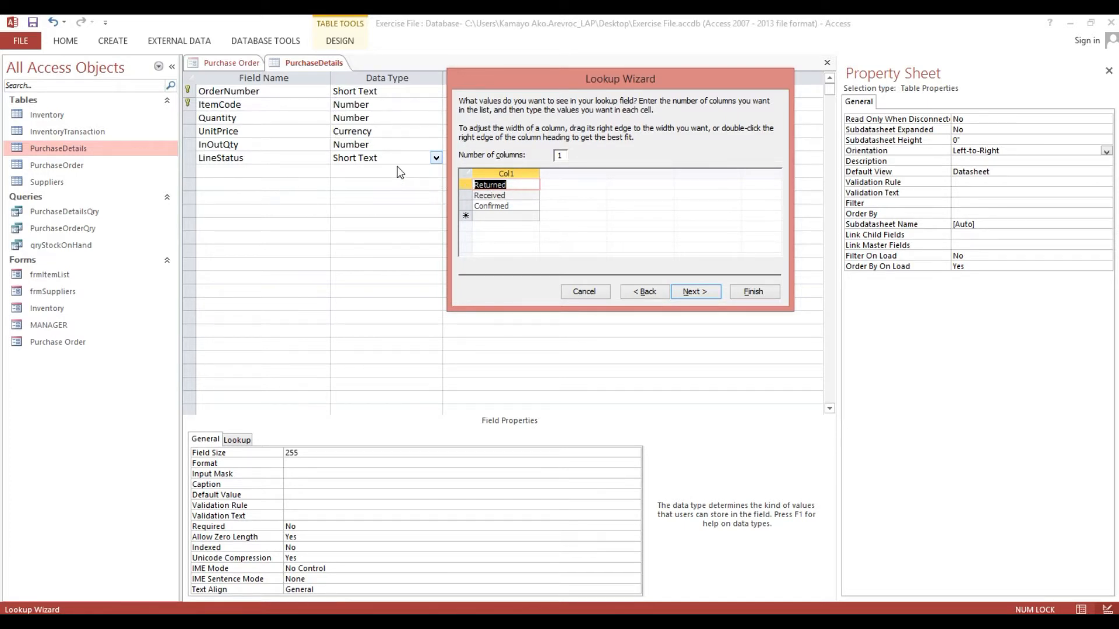
pyautogui.click(518, 197)
pyautogui.moveTo(519, 196); pyautogui.dragTo(464, 196)
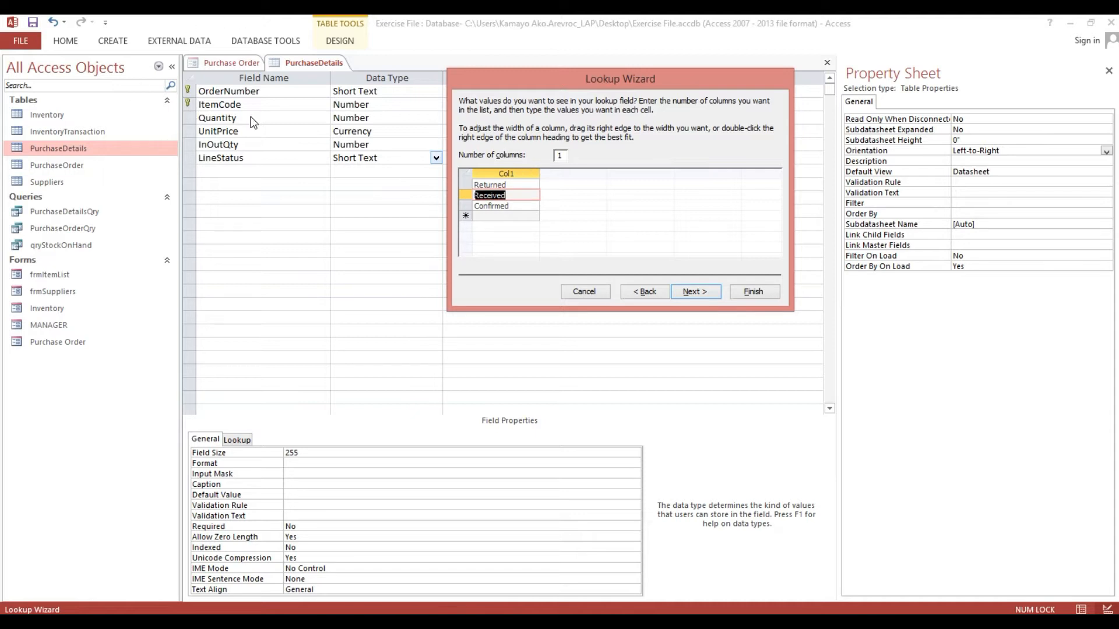
# - Complete the Lookup Wizard for LineStatus with its remaining default settings
pyautogui.click(692, 291)
pyautogui.click(750, 289)
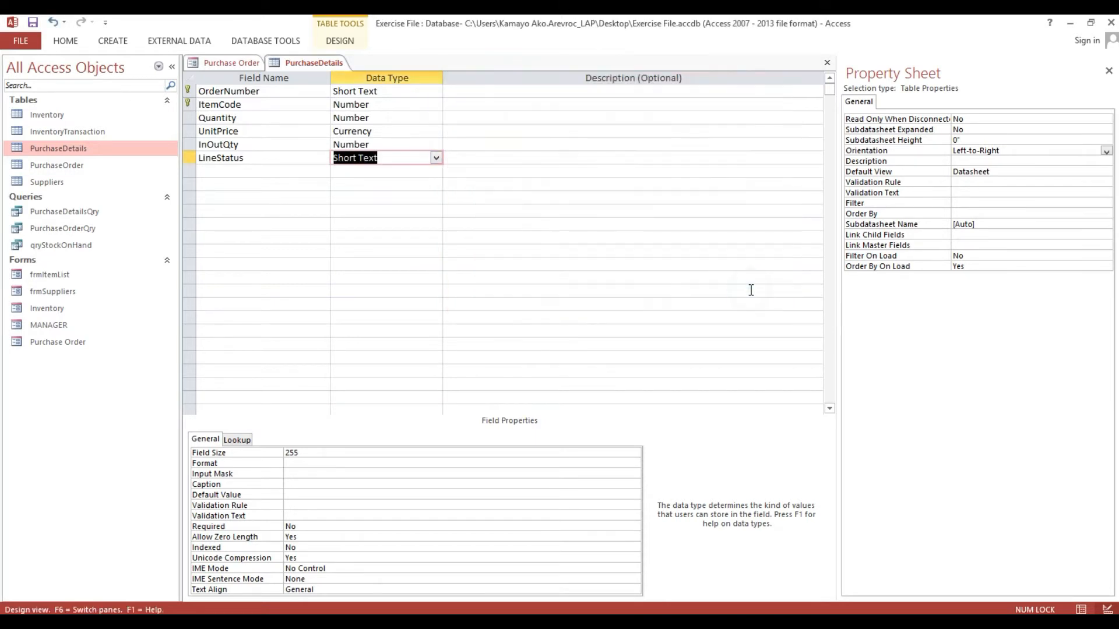
# - Add a Short Text field named Notes below LineStatus, then close the PurchaseDetails table and save its design changes
pyautogui.click(204, 169)
pyautogui.write('Notes')
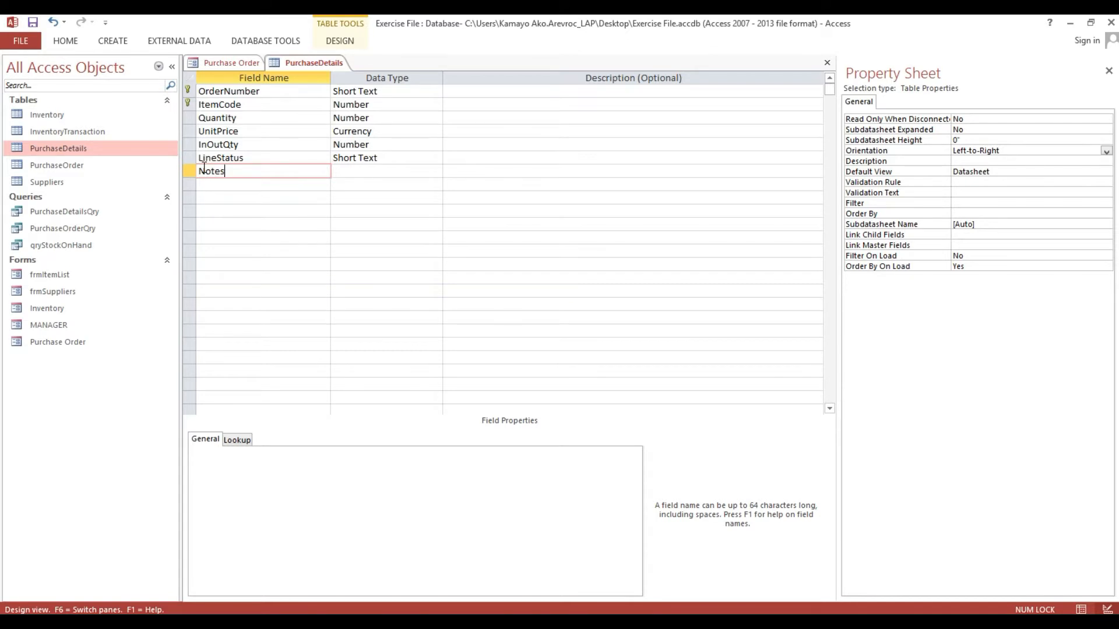
pyautogui.press('Tab')
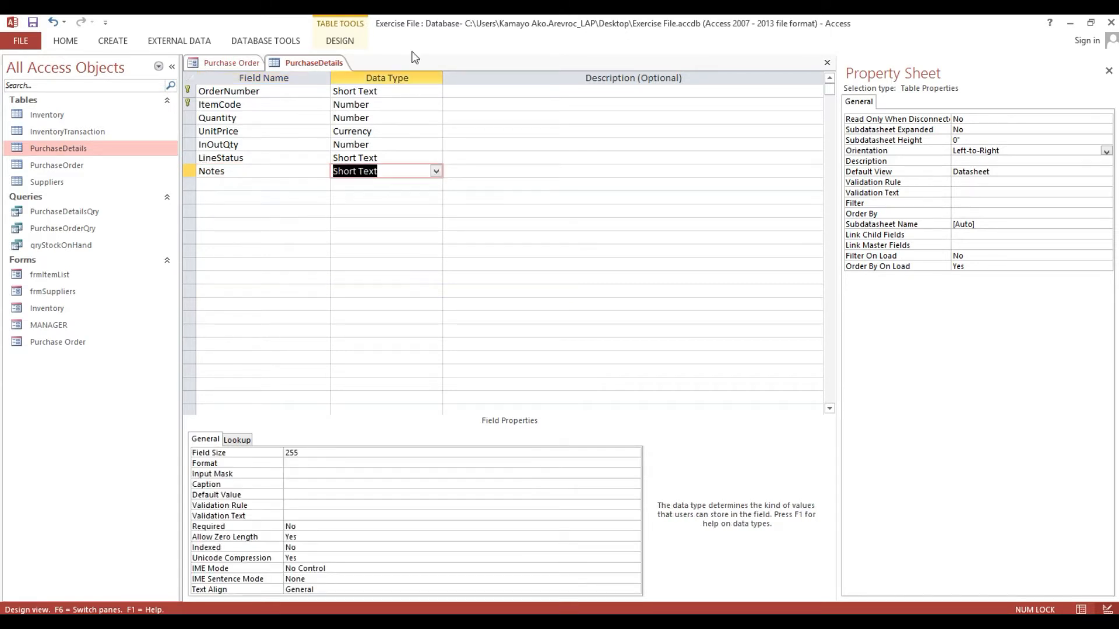
pyautogui.click(827, 63)
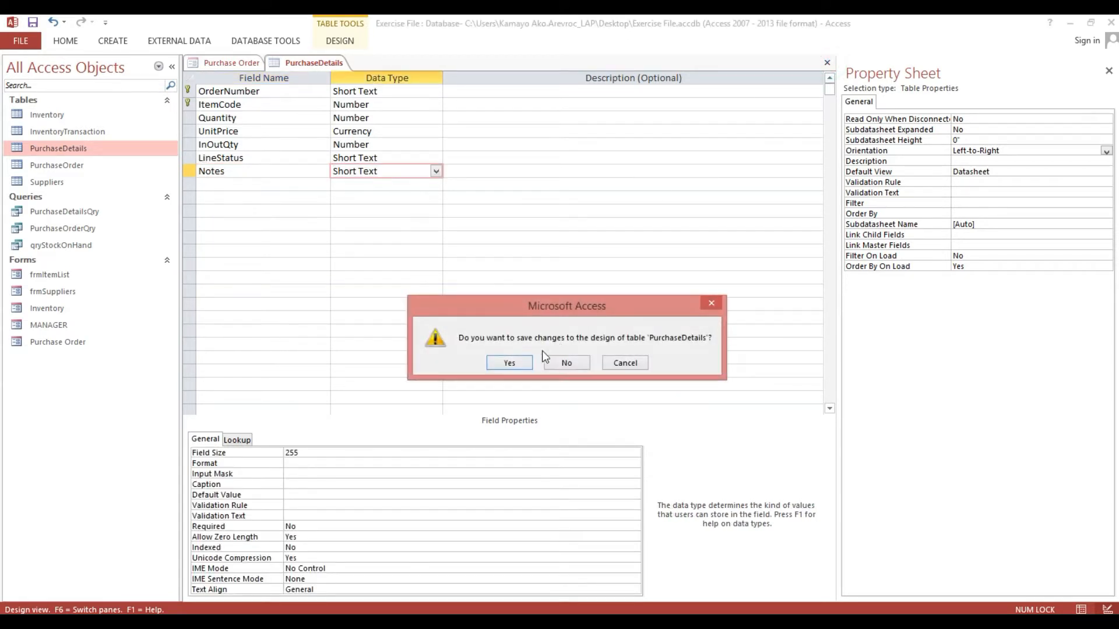
pyautogui.click(516, 361)
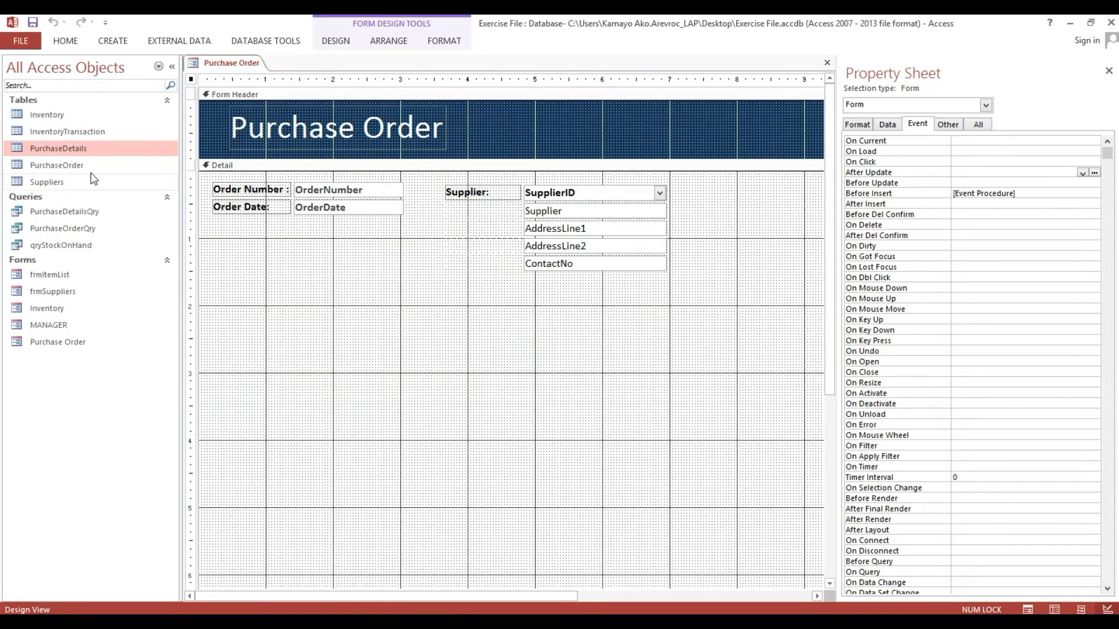
# - Open the PurchaseOrder table in Design View and add a field named Status below SupplierID
pyautogui.click(71, 167)
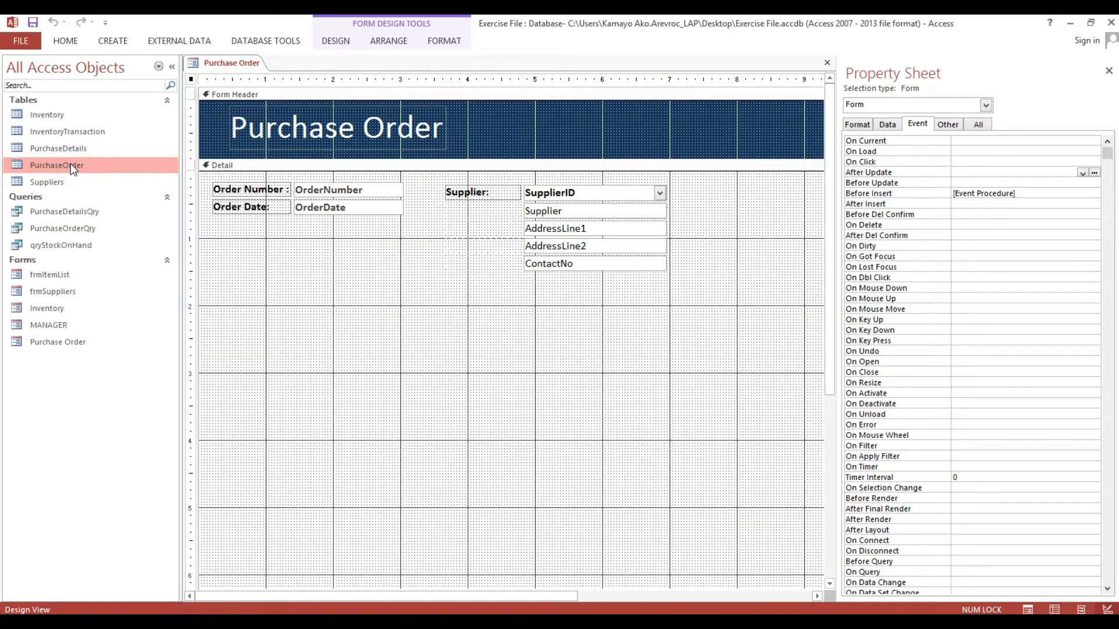
pyautogui.rightClick(71, 165)
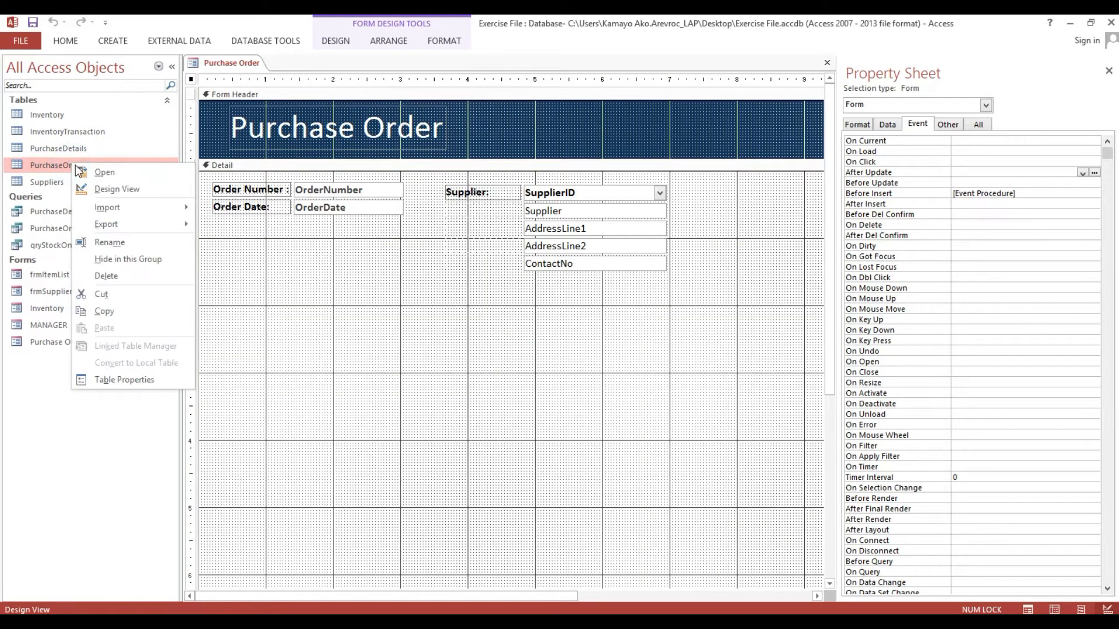
pyautogui.click(103, 186)
pyautogui.click(224, 132)
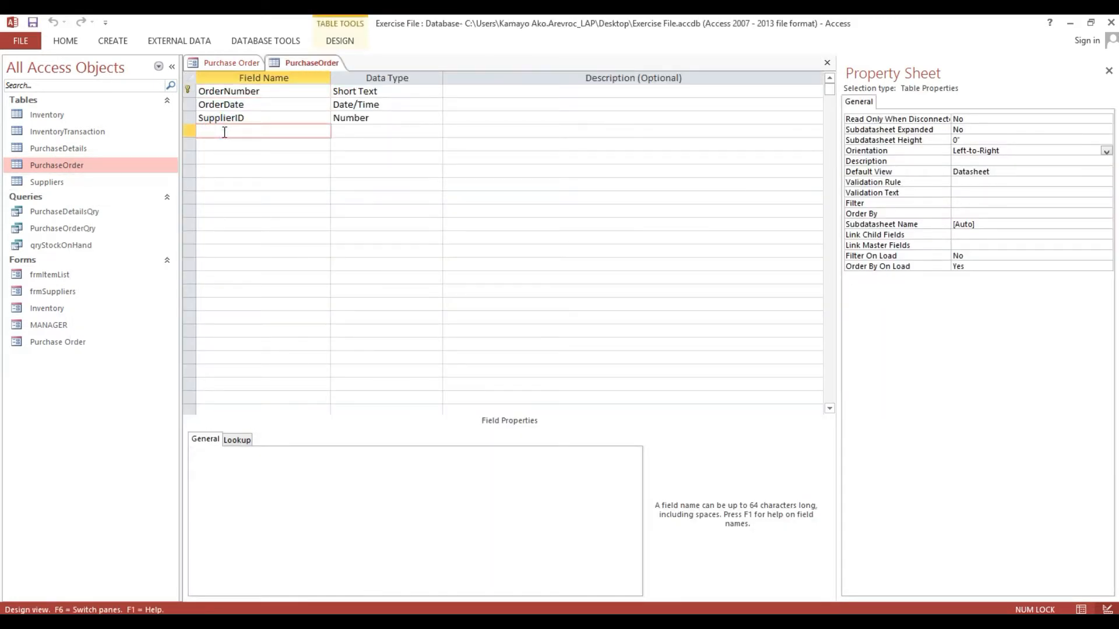
pyautogui.write('Status')
pyautogui.press('Tab')
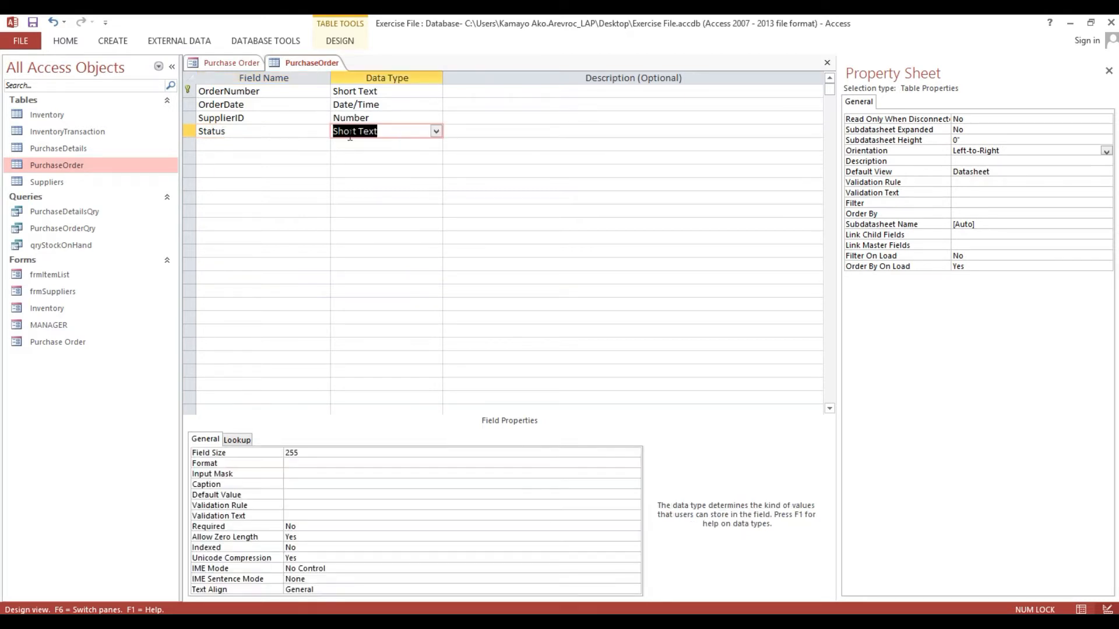
# - Start a Lookup Wizard for the Status field that uses typed-in values
pyautogui.click(436, 133)
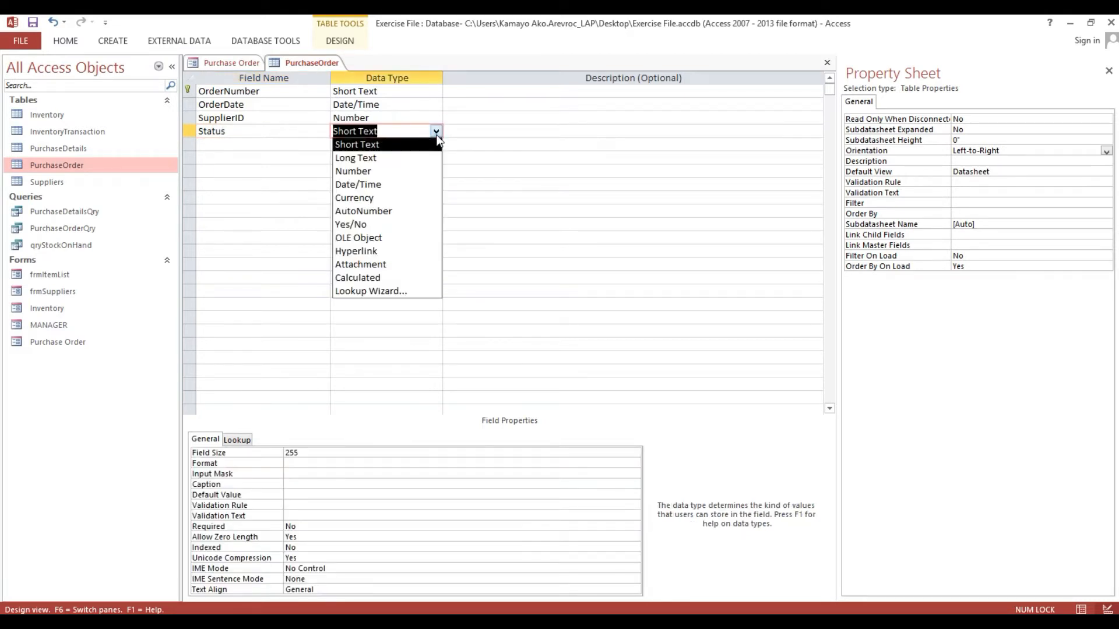
pyautogui.click(380, 291)
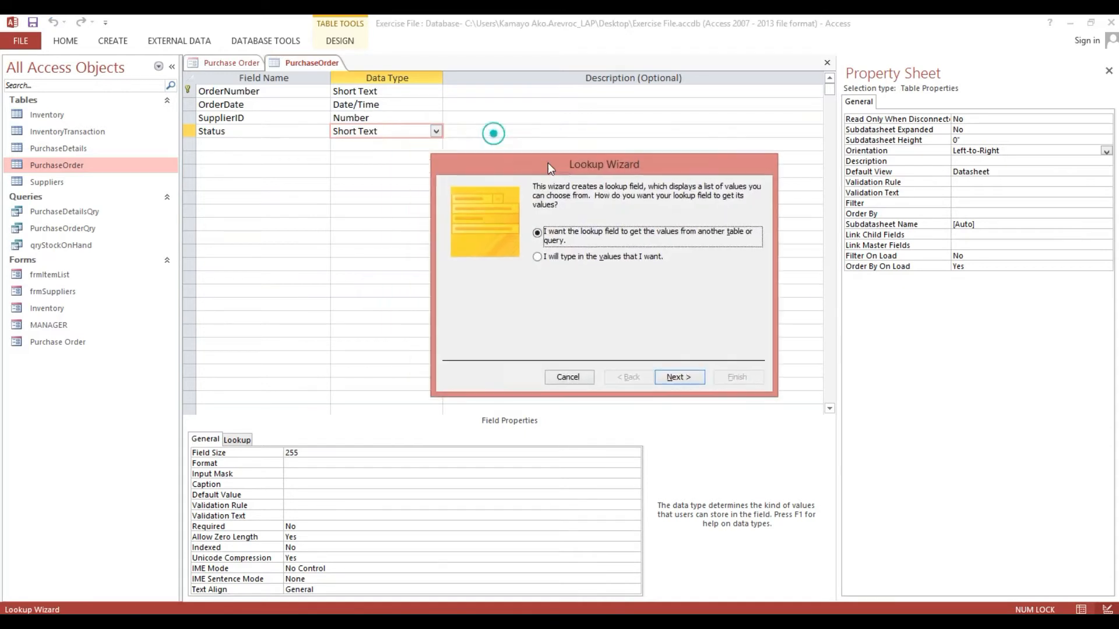
pyautogui.click(588, 281)
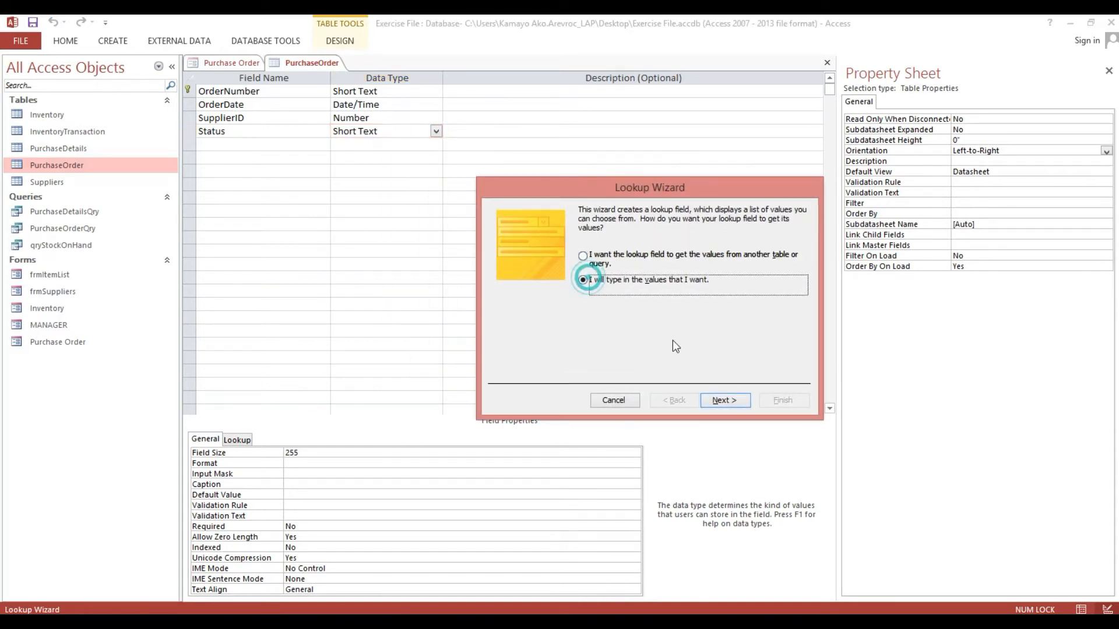
pyautogui.click(729, 401)
# - Enter Pending, Cancelled, Returned, Completed and Closed as the lookup values in the single column for Status
pyautogui.click(548, 292)
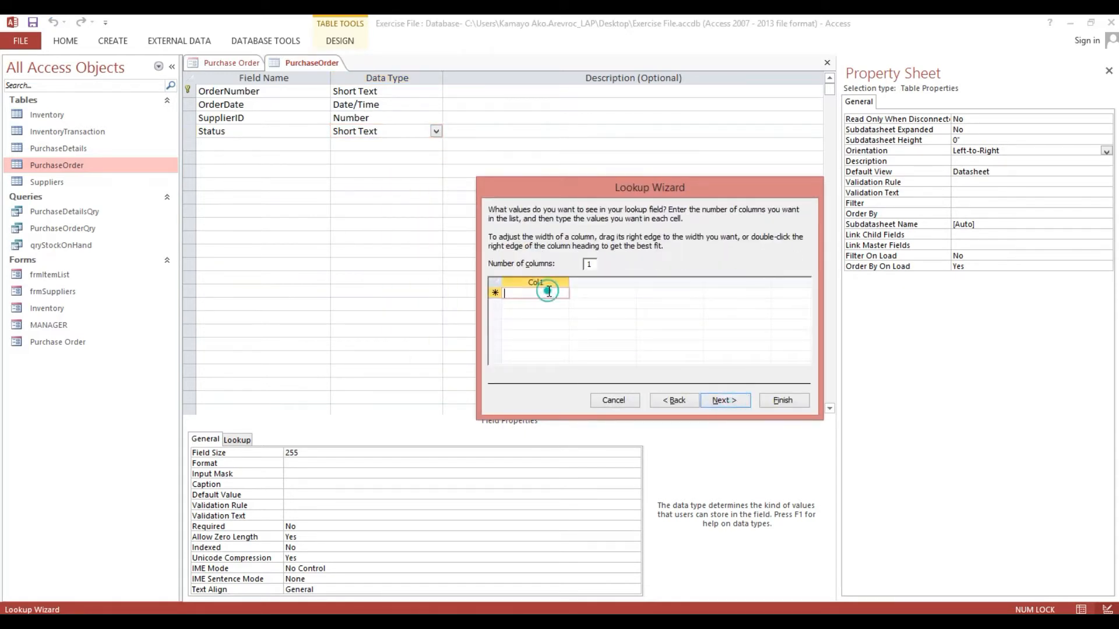
pyautogui.write('Ped')
pyautogui.write('ding')
pyautogui.press('Return')
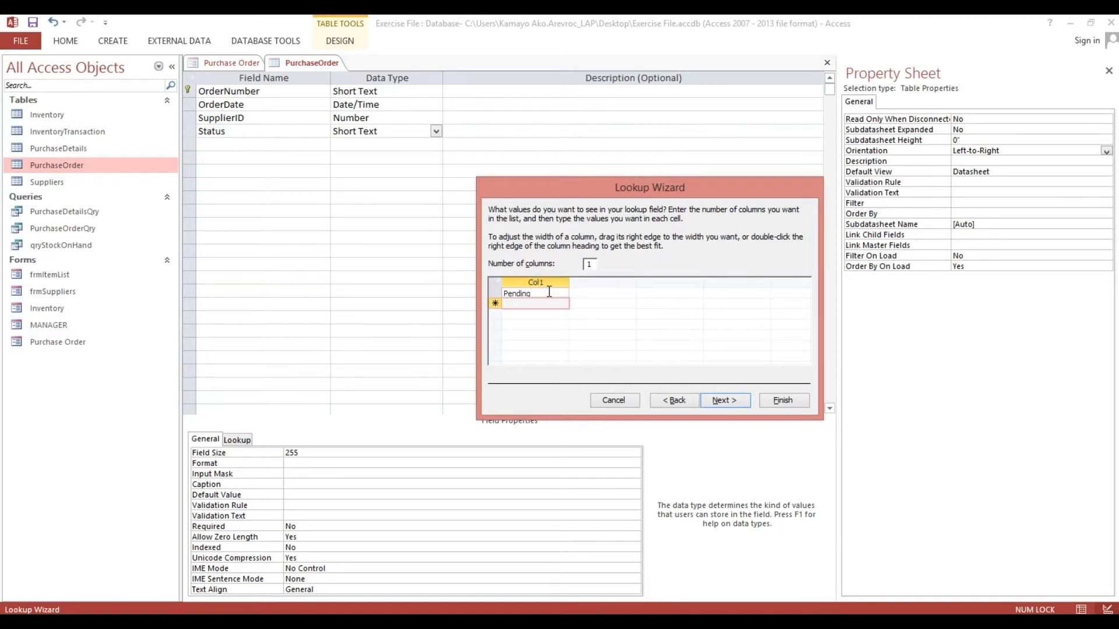
pyautogui.write('Cancelled')
pyautogui.press('Return')
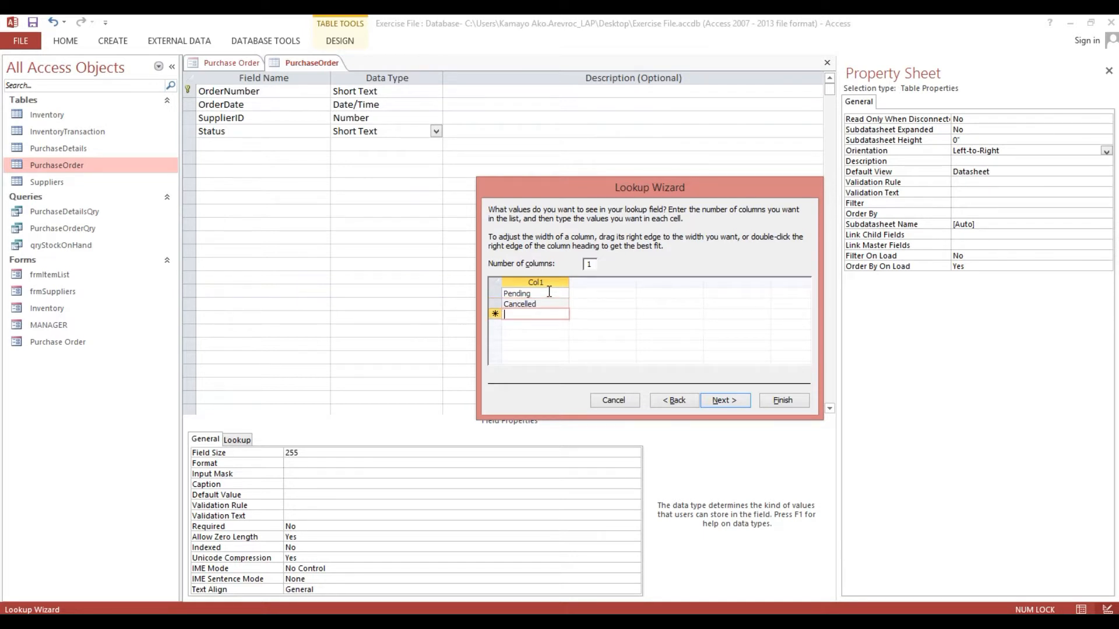
pyautogui.write('Re')
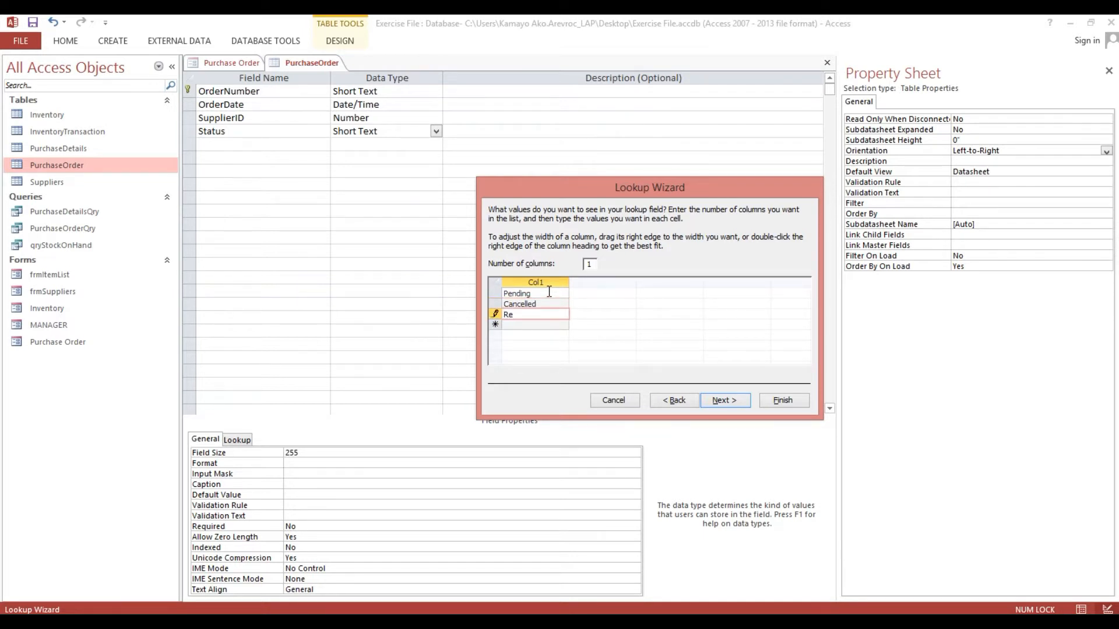
pyautogui.press('BackSpace')
pyautogui.write('ece')
pyautogui.press('BackSpace')
pyautogui.press('BackSpace')
pyautogui.press('BackSpace')
pyautogui.write('eturned')
pyautogui.press('Return')
pyautogui.write('Completed')
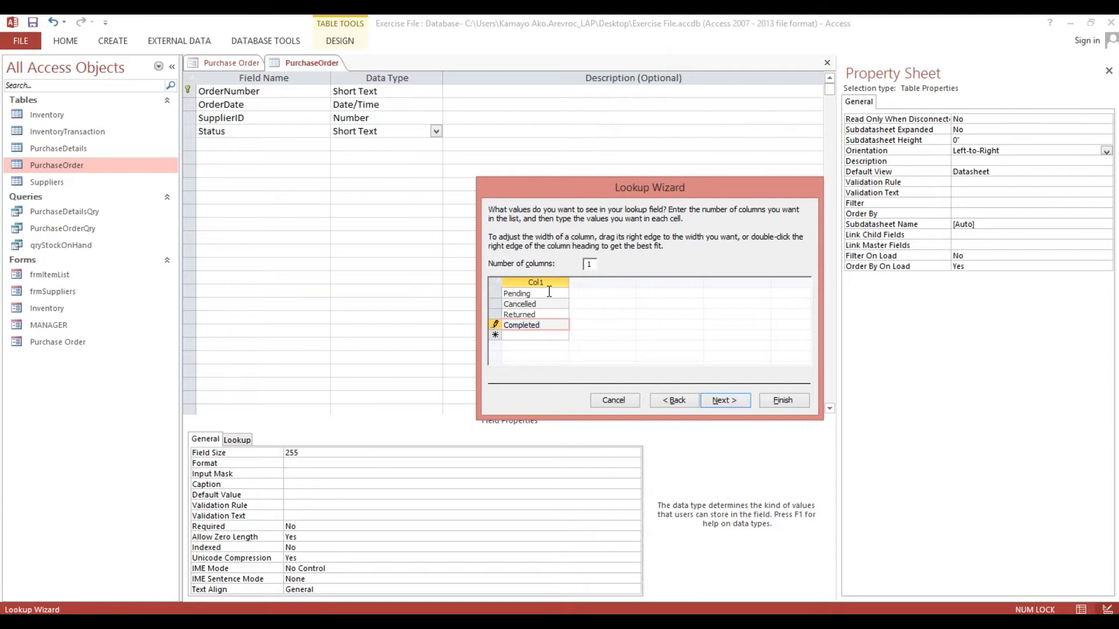
pyautogui.press('Return')
pyautogui.write('Closed')
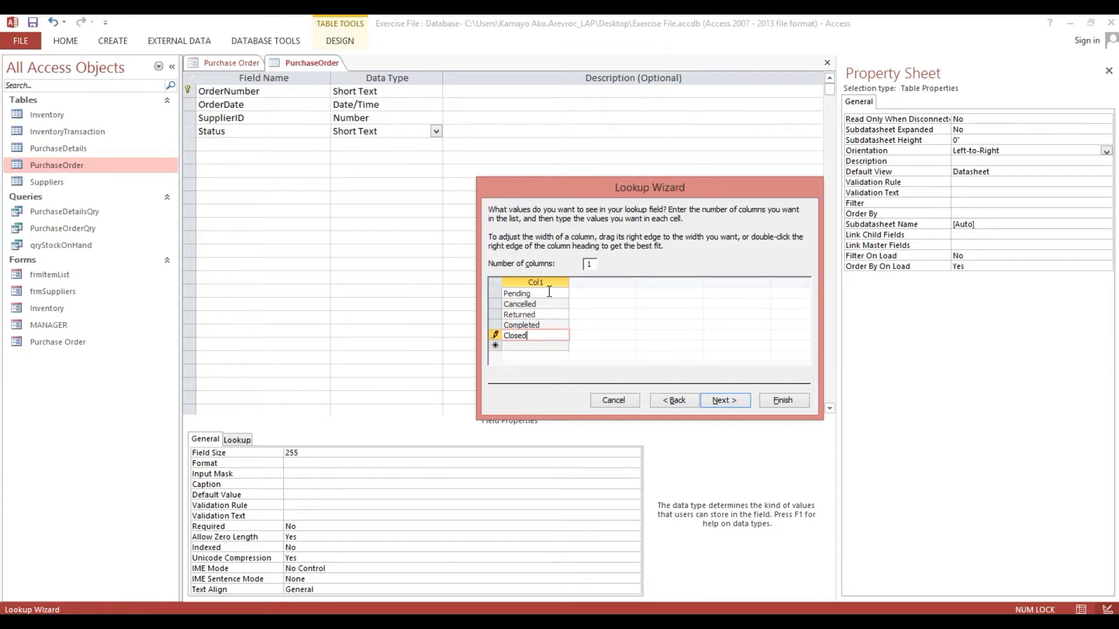
# - Finish the Lookup Wizard with the default label and options, then close the PurchaseOrder table and save its design
pyautogui.click(719, 398)
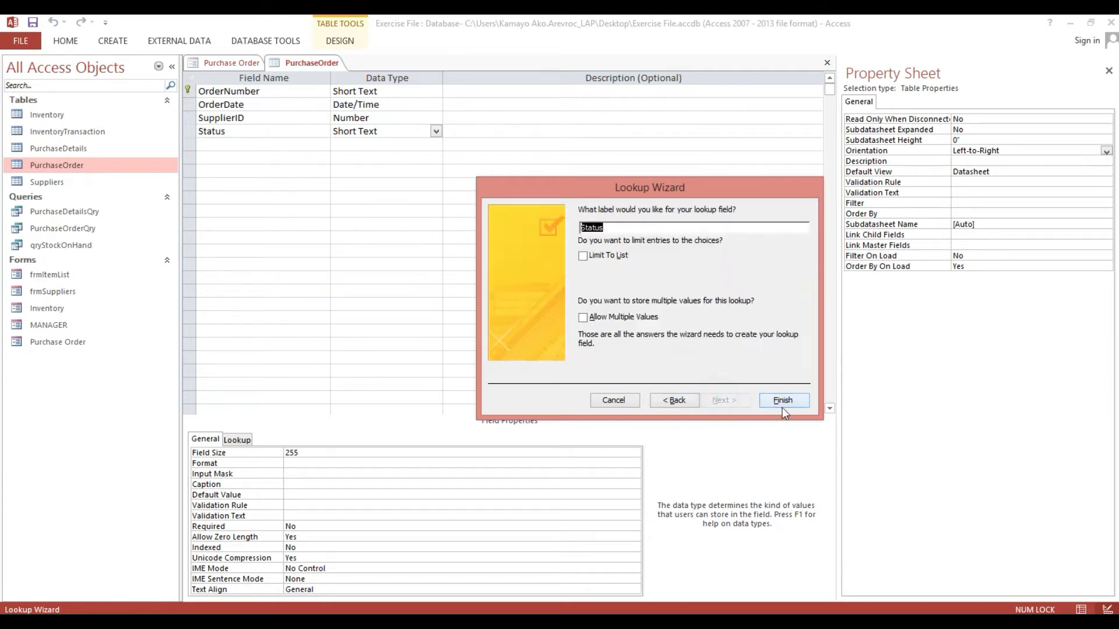
pyautogui.click(781, 402)
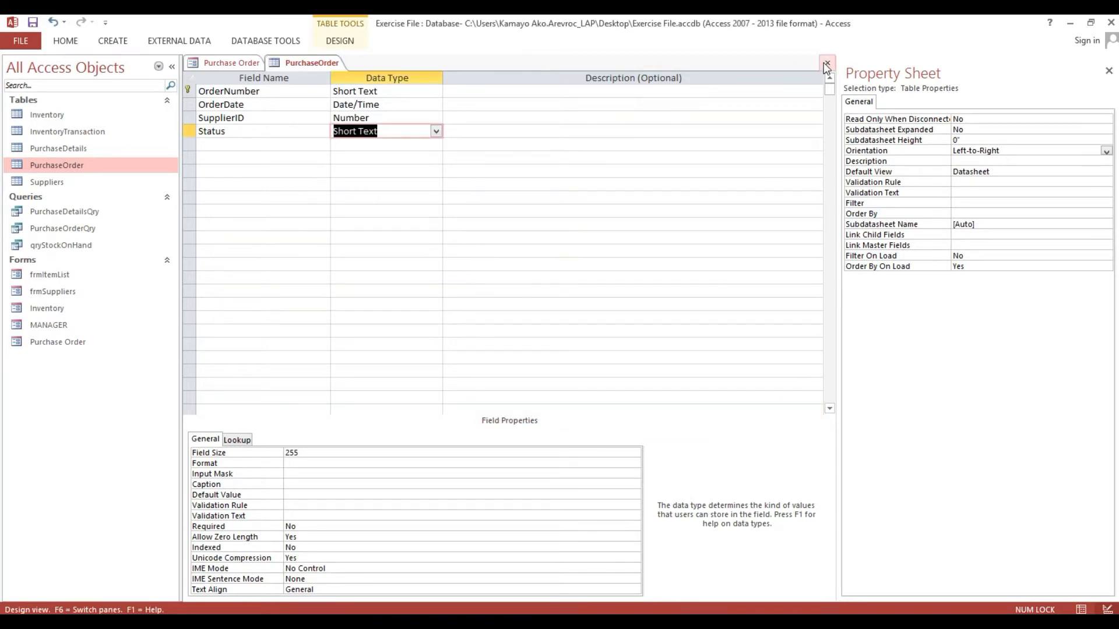
pyautogui.click(825, 62)
pyautogui.click(506, 366)
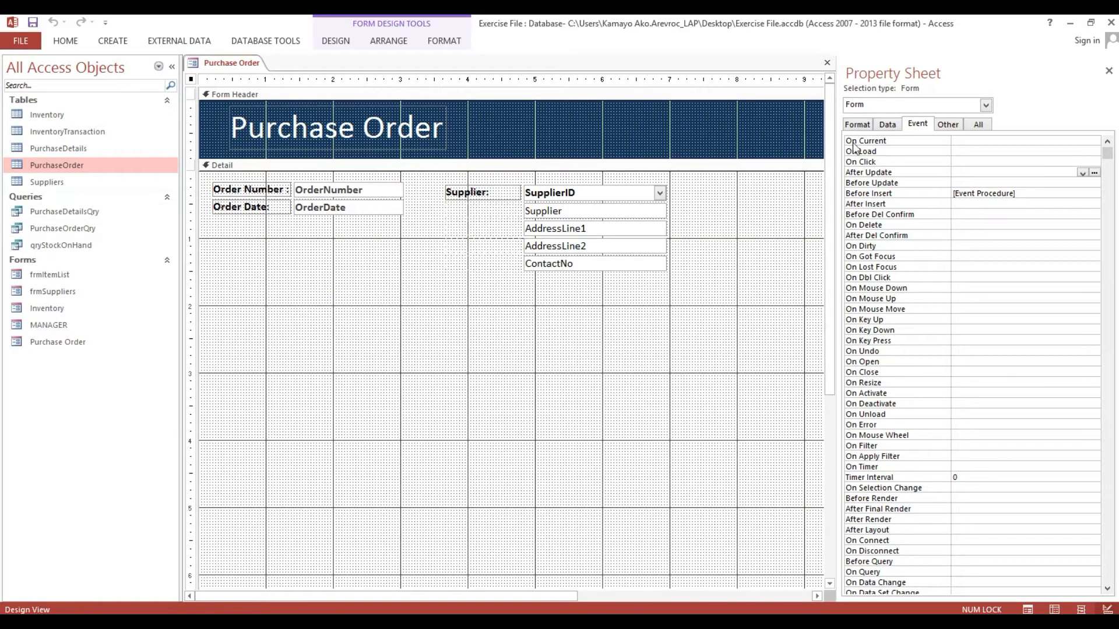
# - Add the PurchaseOrder table's Status field as the first column of PurchaseOrderQry, the form's record source, then close and save the query
pyautogui.click(947, 124)
pyautogui.click(887, 123)
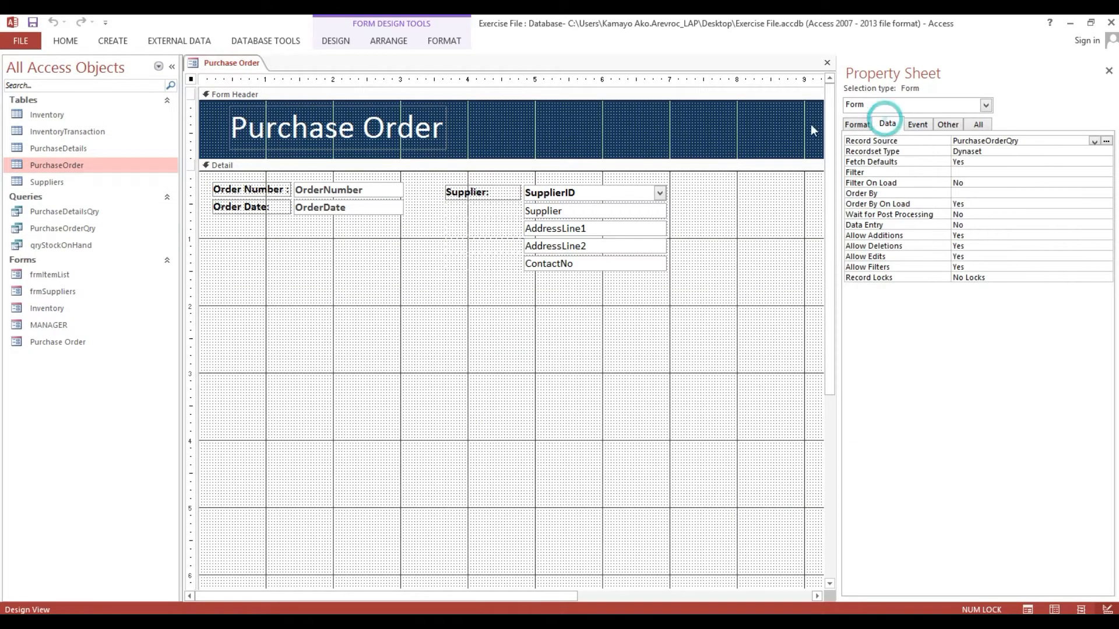
pyautogui.click(81, 230)
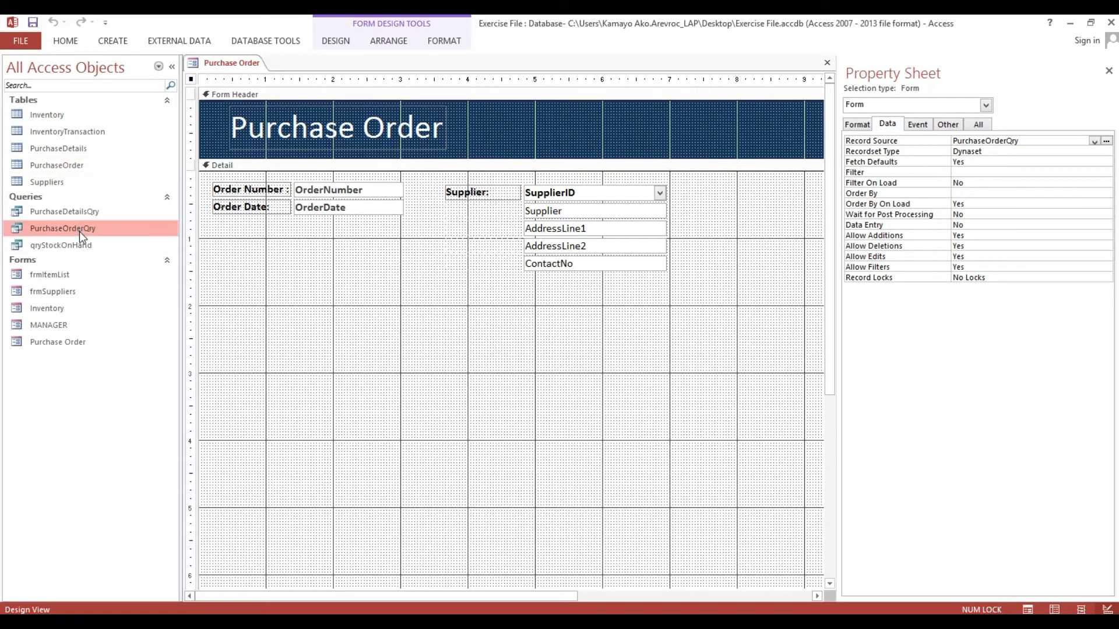
pyautogui.rightClick(79, 232)
pyautogui.click(113, 257)
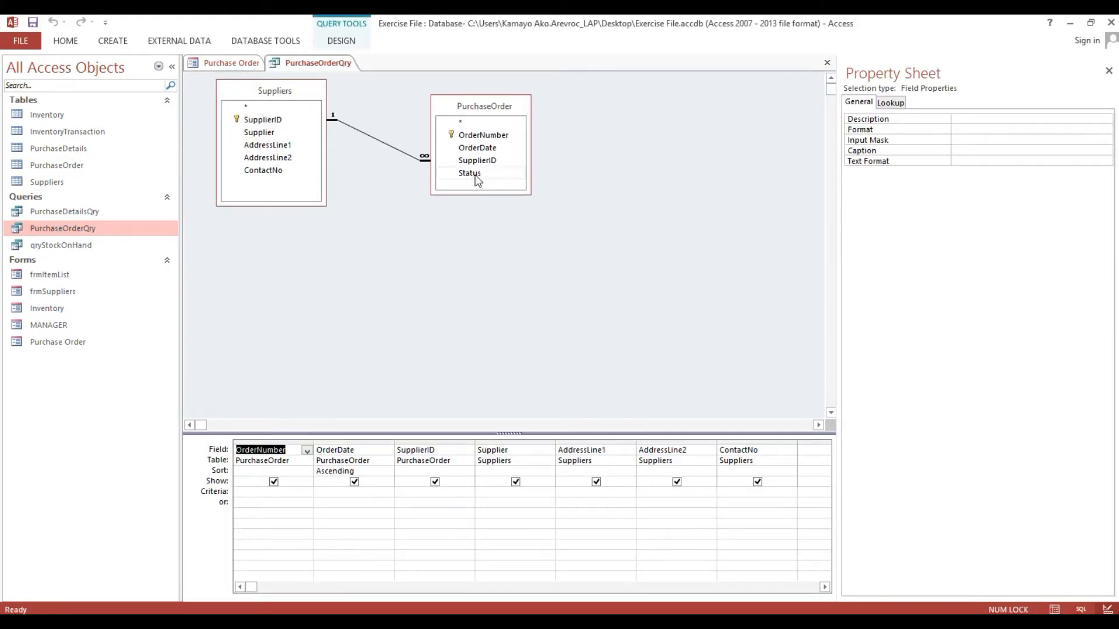
pyautogui.moveTo(473, 173); pyautogui.dragTo(313, 457)
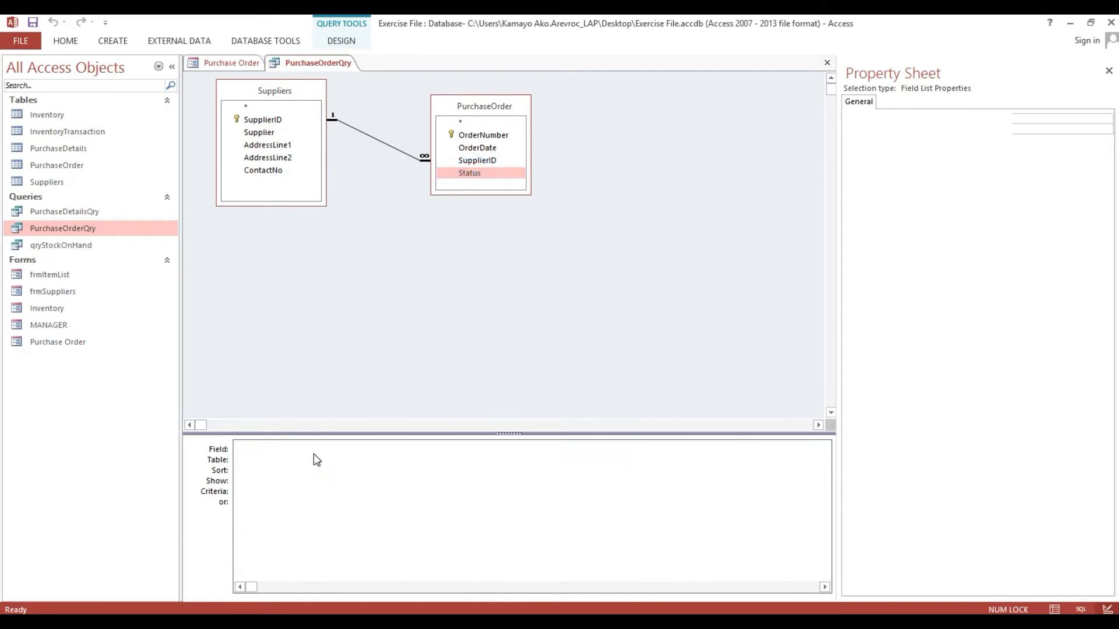
pyautogui.click(827, 62)
pyautogui.click(510, 362)
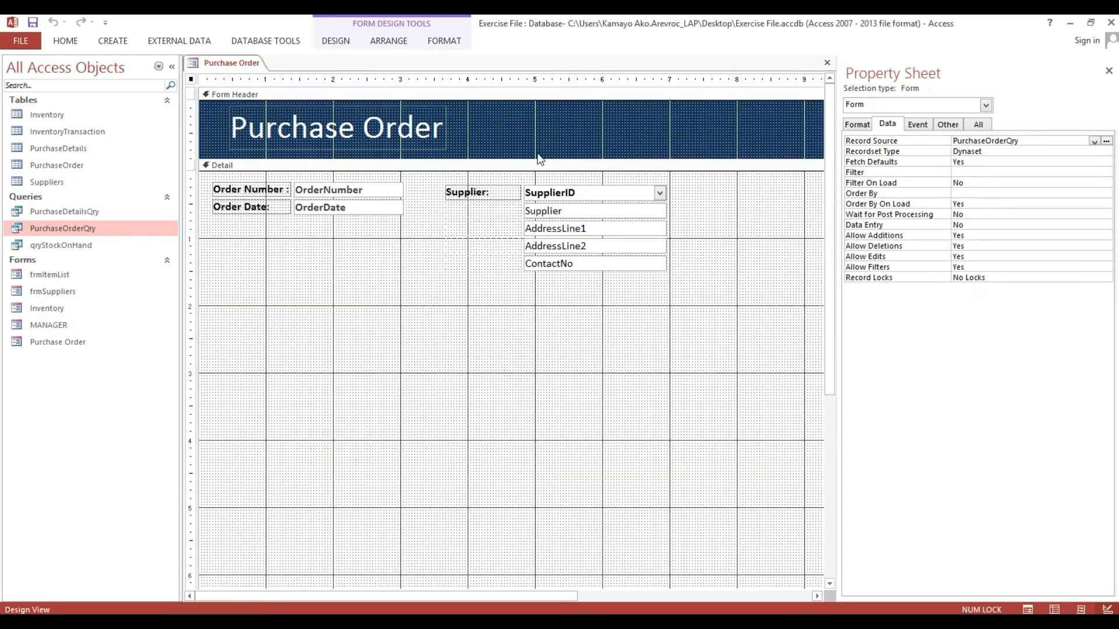
# - Place the existing Status field in the form header beside the Purchase Order title
pyautogui.click(336, 41)
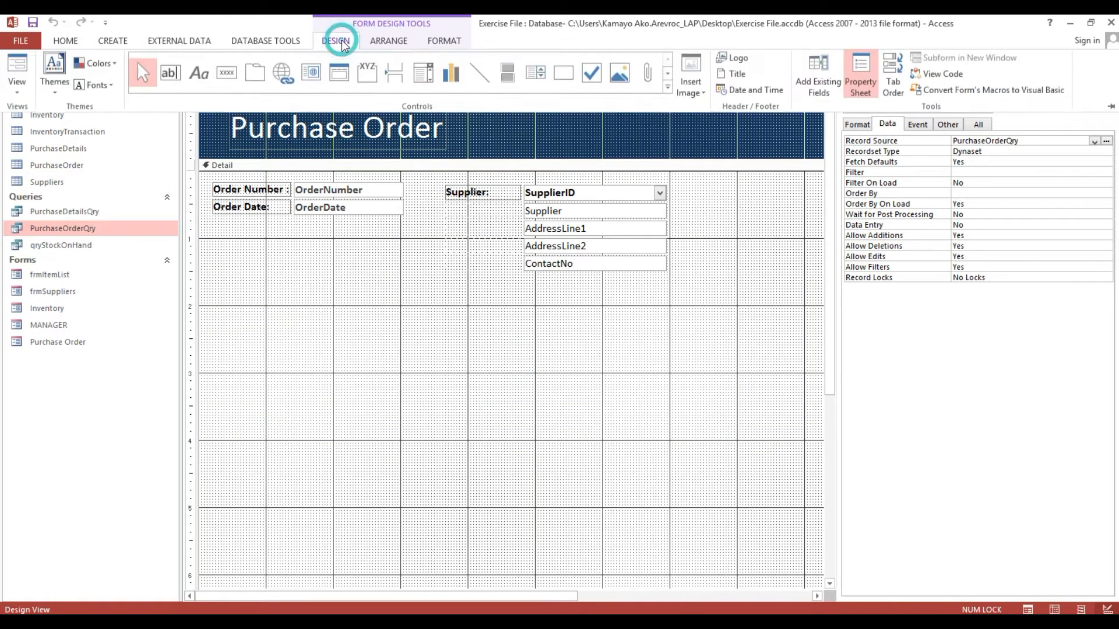
pyautogui.click(817, 81)
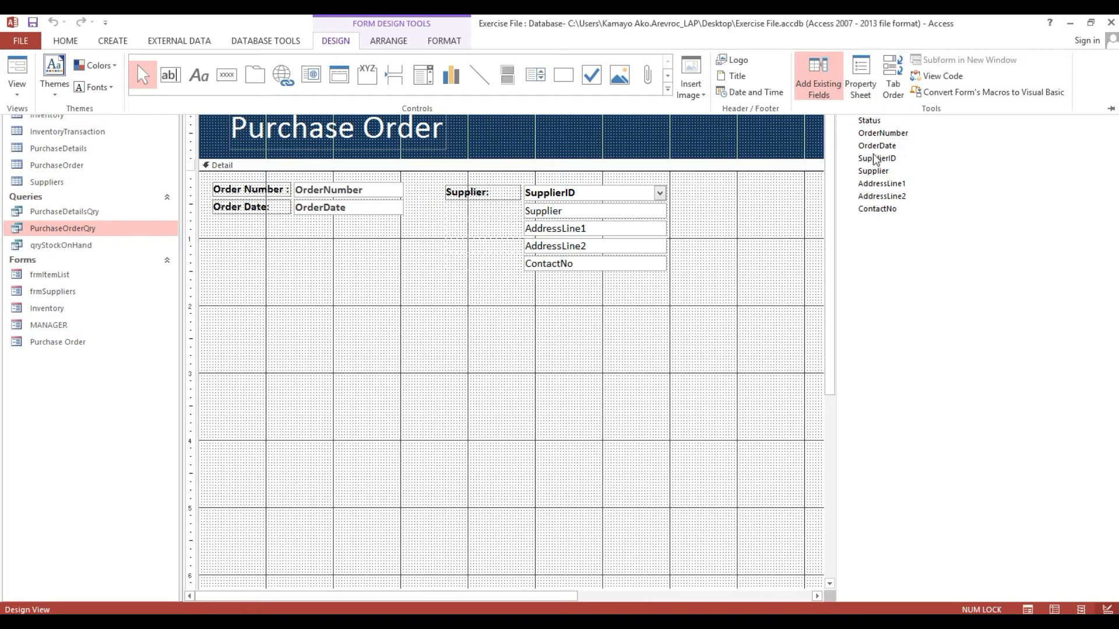
pyautogui.click(871, 121)
pyautogui.moveTo(873, 120); pyautogui.dragTo(670, 126)
pyautogui.moveTo(667, 124); pyautogui.dragTo(636, 127)
# - Widen the Status label and its combo box in the form header
pyautogui.click(553, 145)
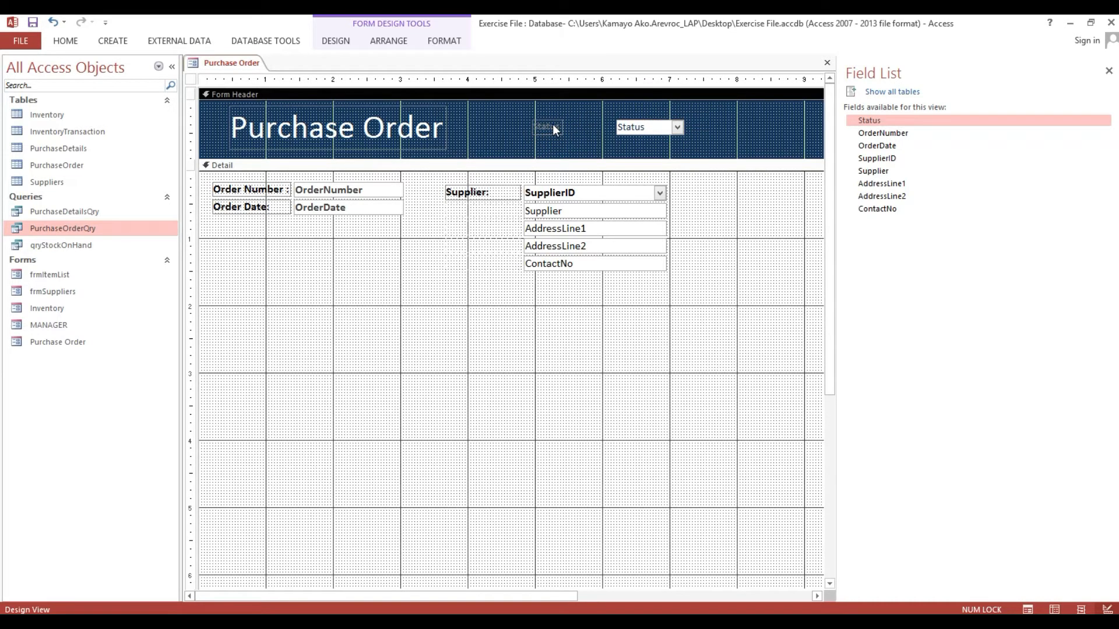
pyautogui.click(553, 124)
pyautogui.moveTo(564, 127); pyautogui.dragTo(584, 128)
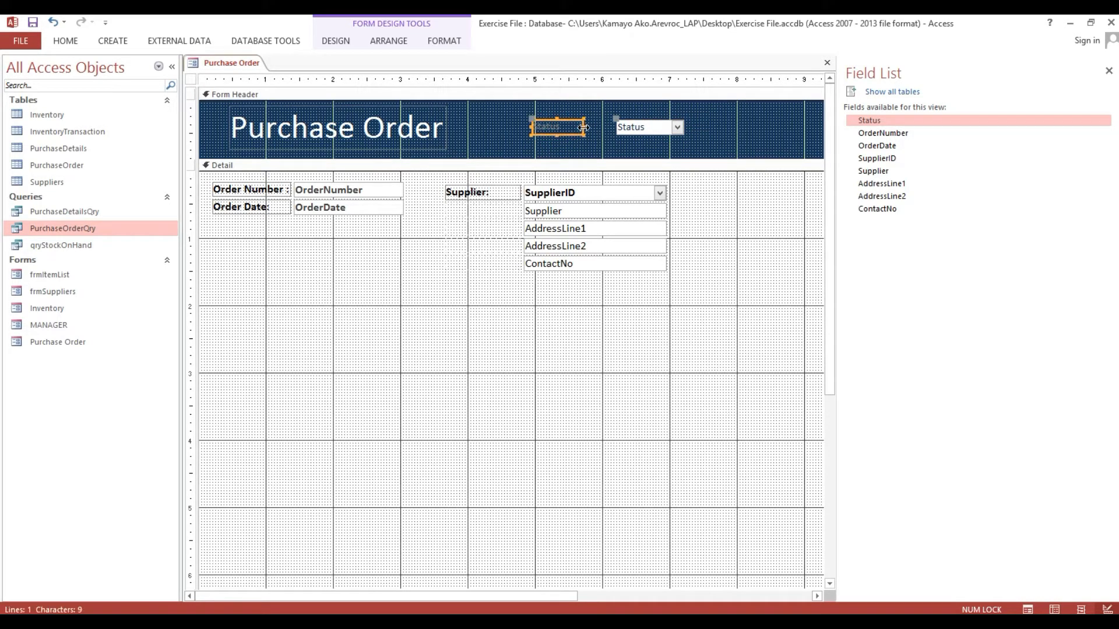
pyautogui.click(636, 128)
pyautogui.moveTo(683, 127); pyautogui.dragTo(719, 127)
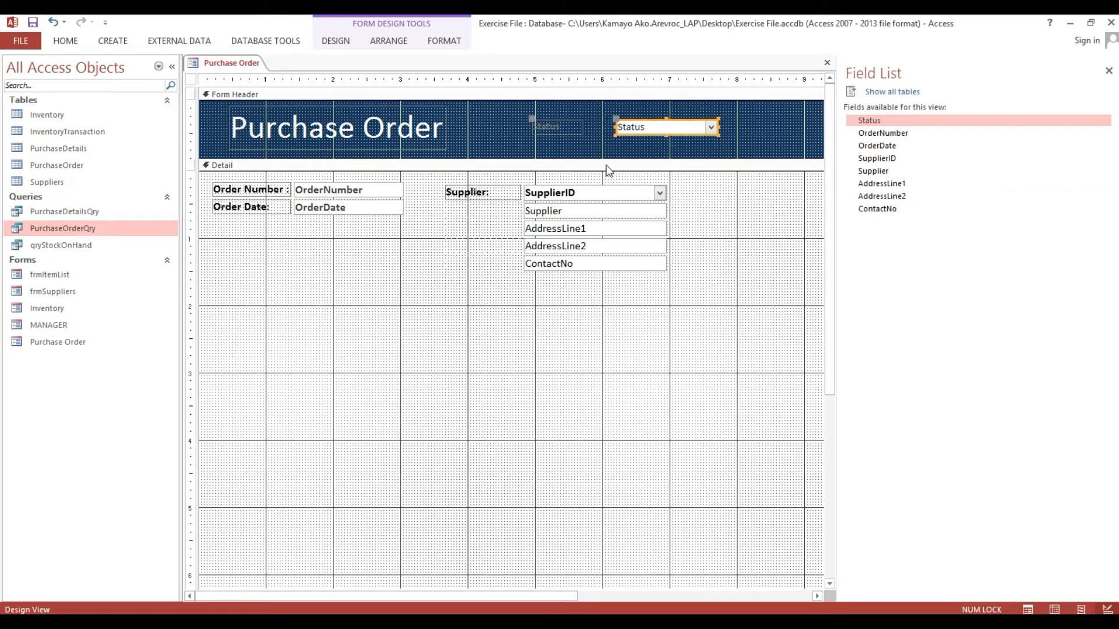
# - Set the font colour of the Status label in the form header to white
pyautogui.click(568, 133)
pyautogui.click(65, 40)
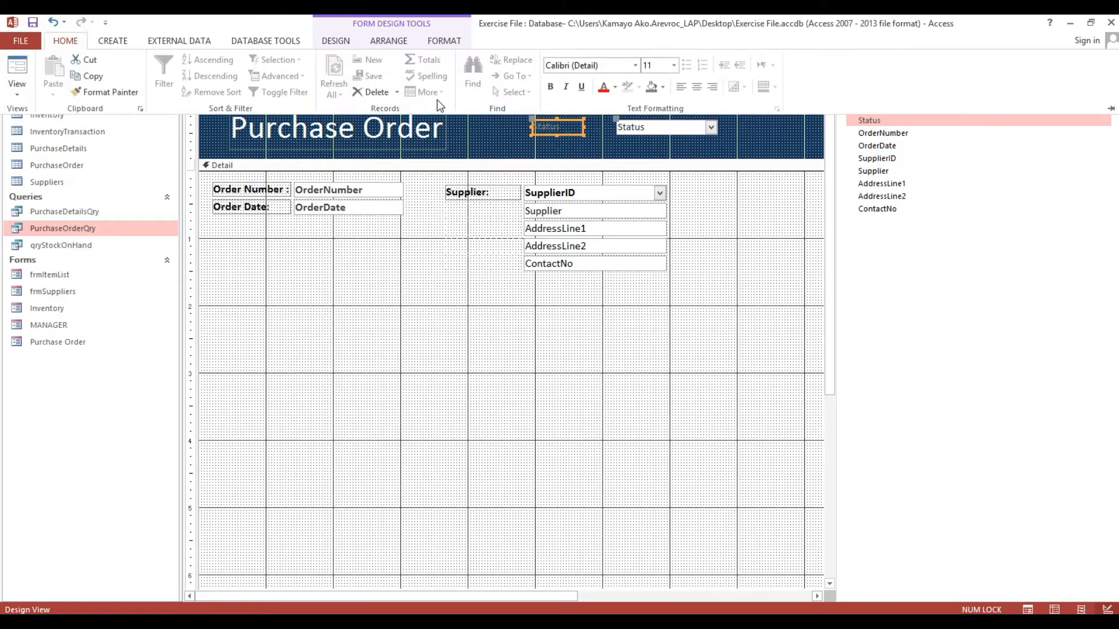
pyautogui.click(615, 86)
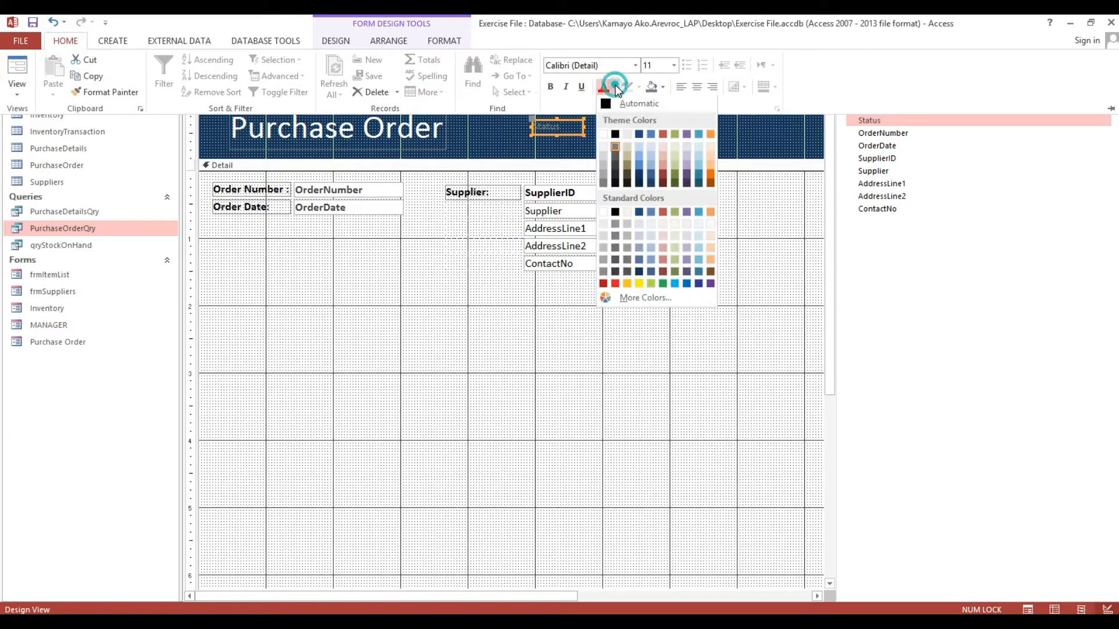
pyautogui.click(603, 136)
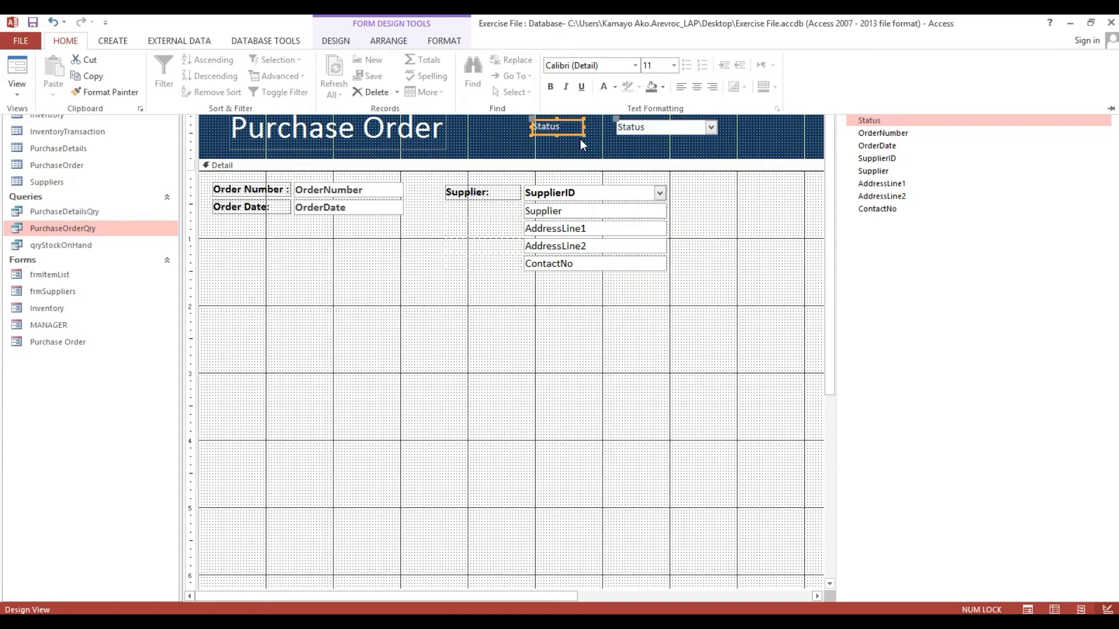
# - Switch the Purchase Order form to Form View and check the choices in the Status list
pyautogui.click(58, 39)
pyautogui.click(22, 69)
pyautogui.click(708, 98)
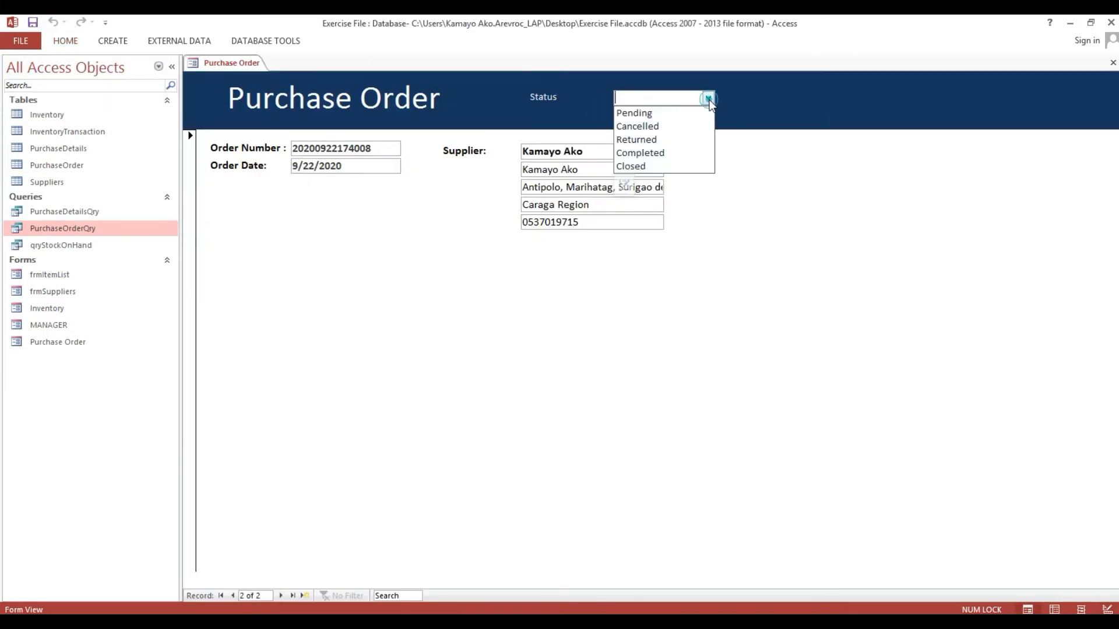
pyautogui.click(501, 80)
# - Close the Purchase Order form with its design changes saved, then reopen it in Design View
pyautogui.rightClick(497, 79)
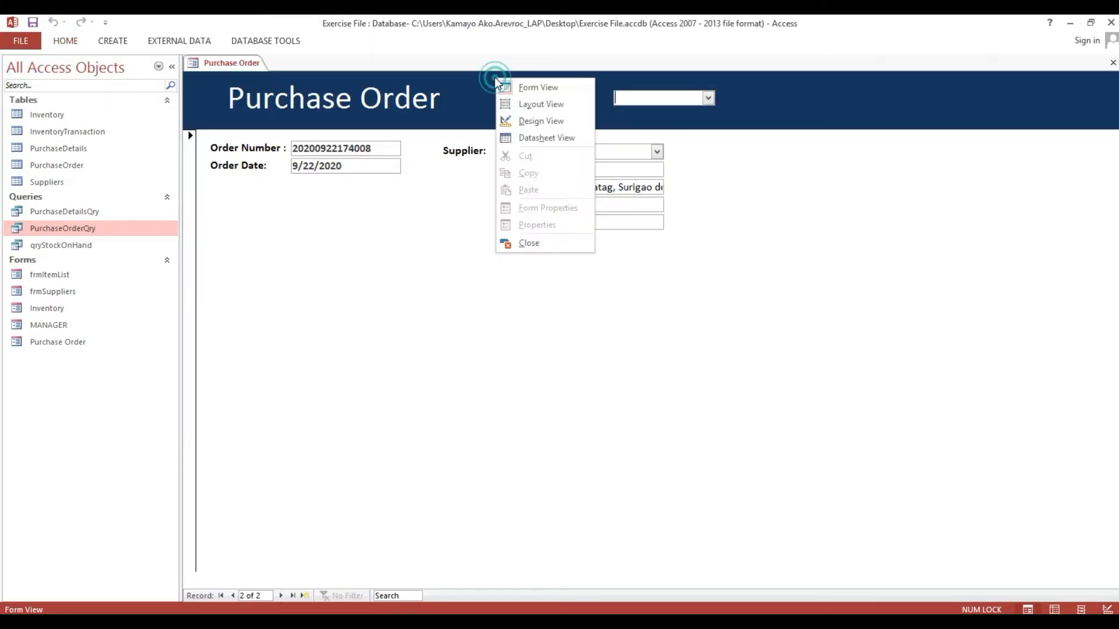
pyautogui.click(529, 243)
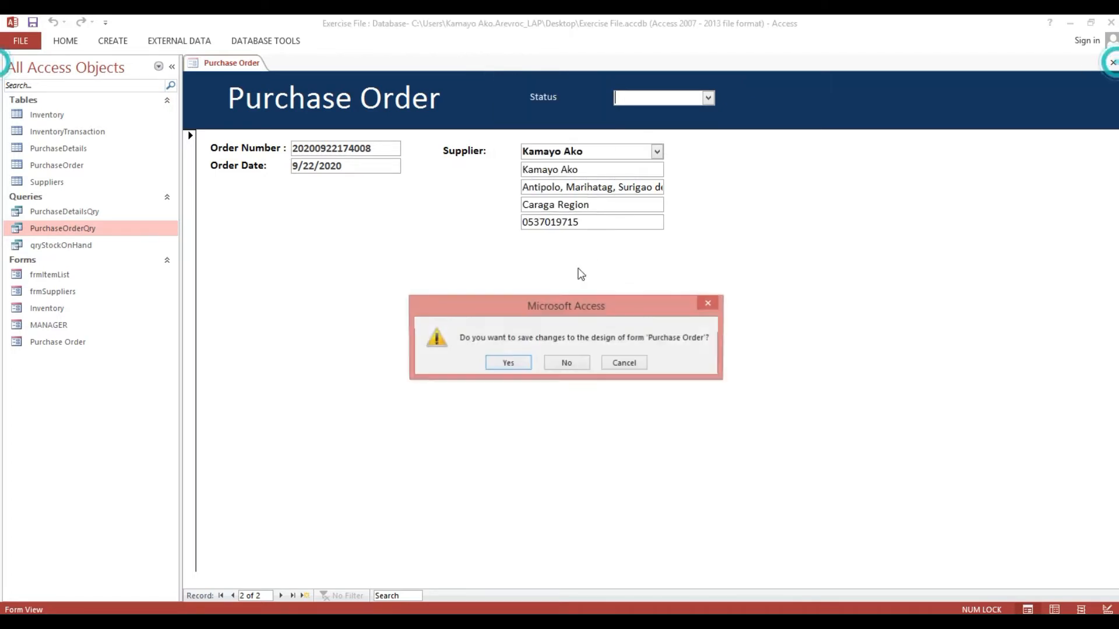
pyautogui.click(512, 361)
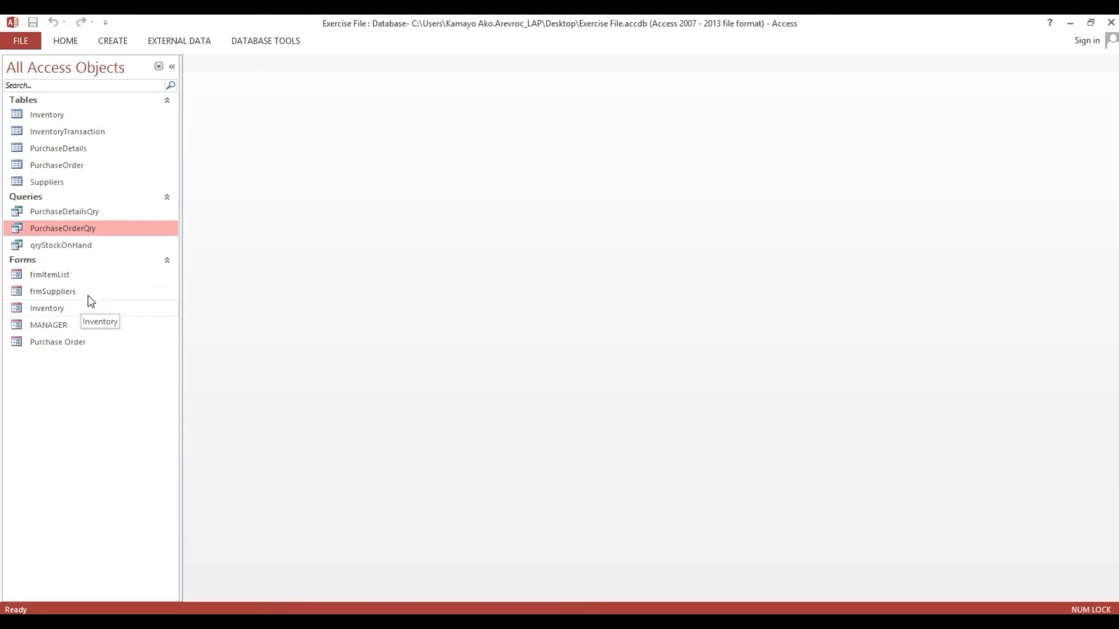
pyautogui.rightClick(90, 342)
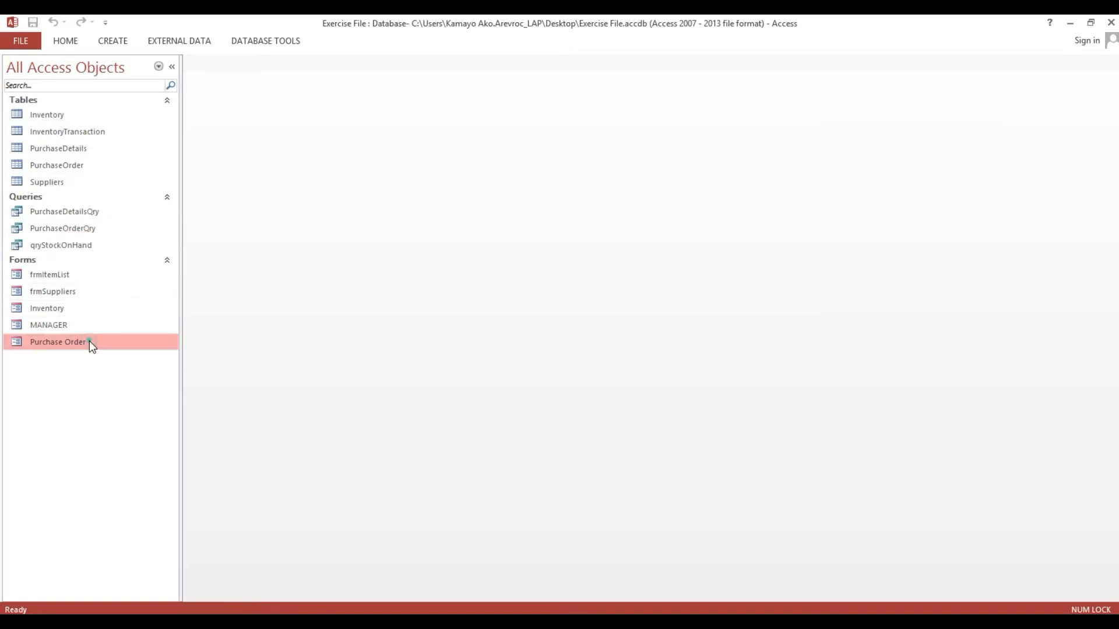
pyautogui.click(119, 384)
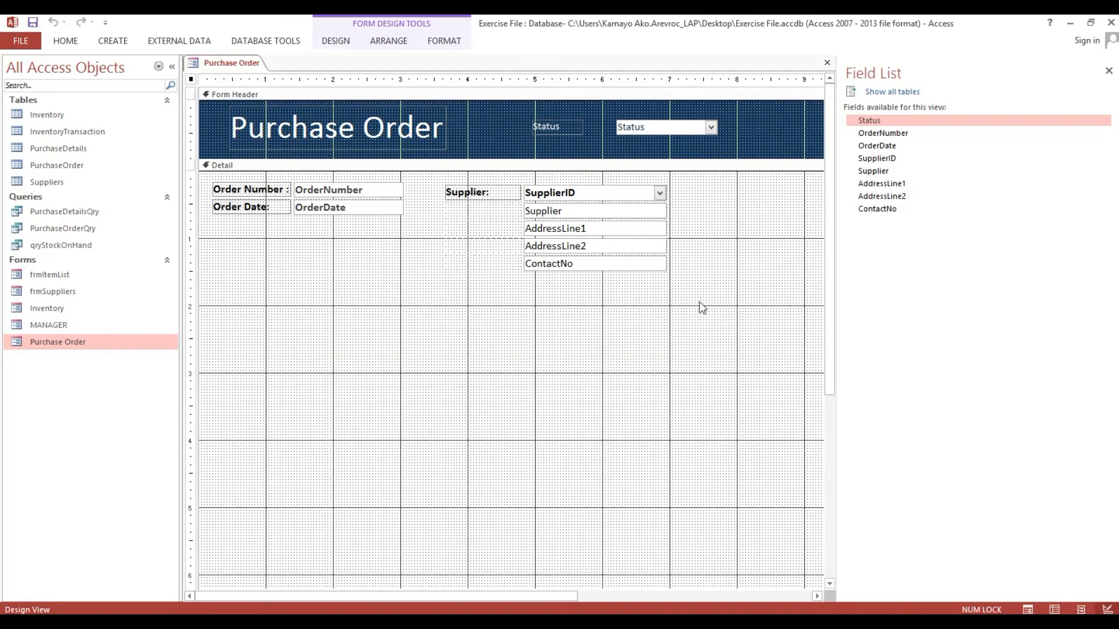
# - Close the Purchase Order form and create a Multiple Items form based on the PurchaseDetailsQry query
pyautogui.moveTo(700, 302); pyautogui.dragTo(224, 478)
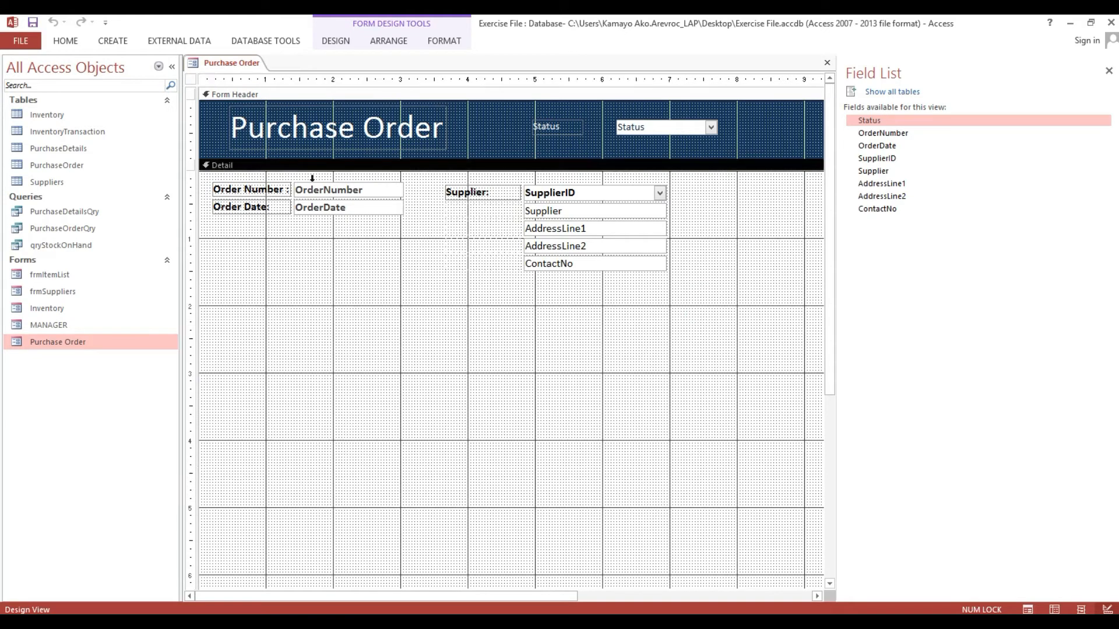
pyautogui.click(828, 63)
pyautogui.click(89, 216)
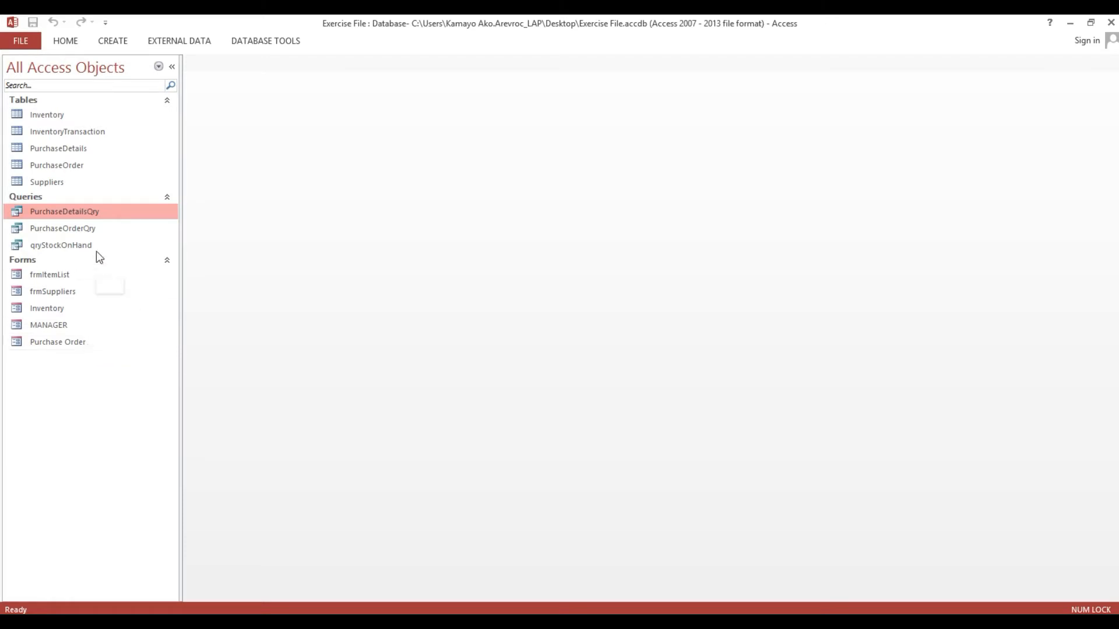
pyautogui.doubleClick(80, 215)
pyautogui.click(124, 43)
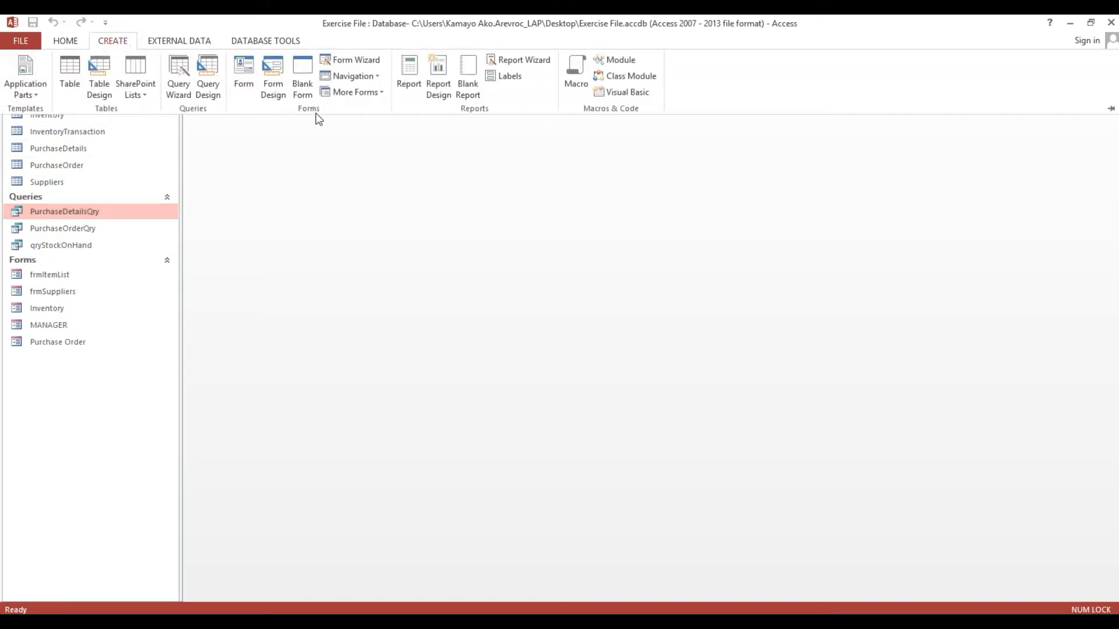
pyautogui.click(355, 92)
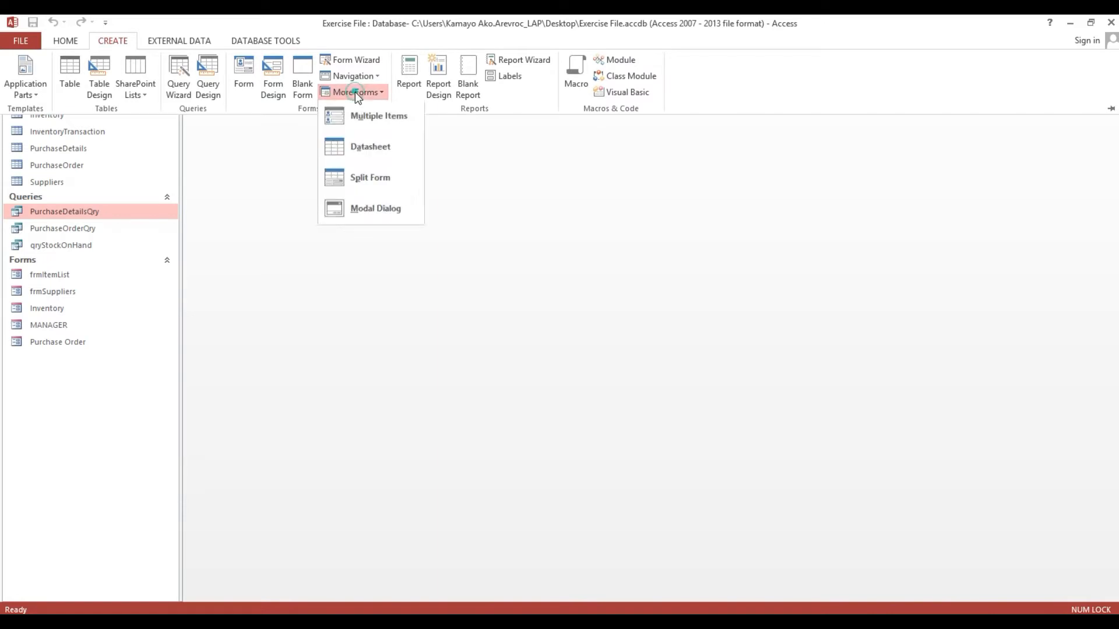
pyautogui.click(395, 117)
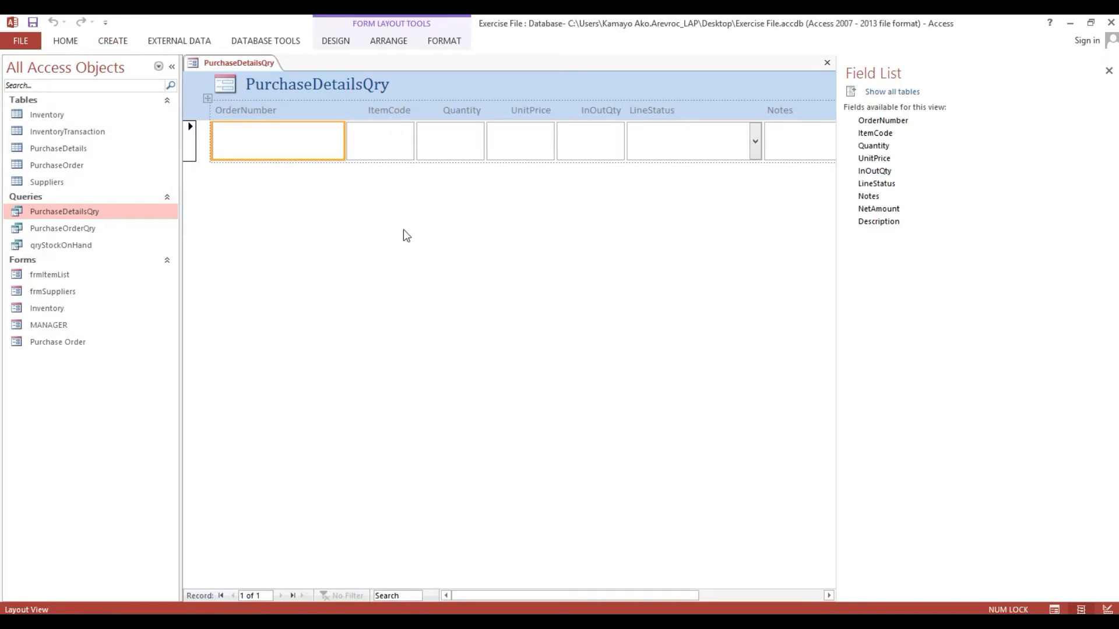
# - Switch the new PurchaseDetailsQry form to Design View and delete the title and logo from its header
pyautogui.click(67, 42)
pyautogui.rightClick(361, 227)
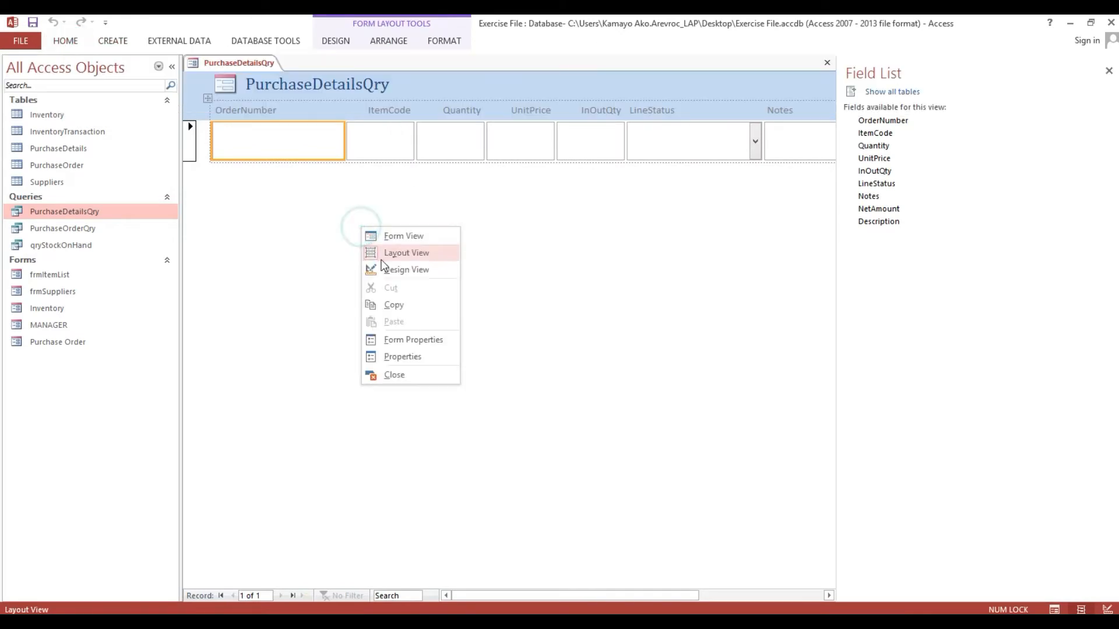
pyautogui.click(384, 269)
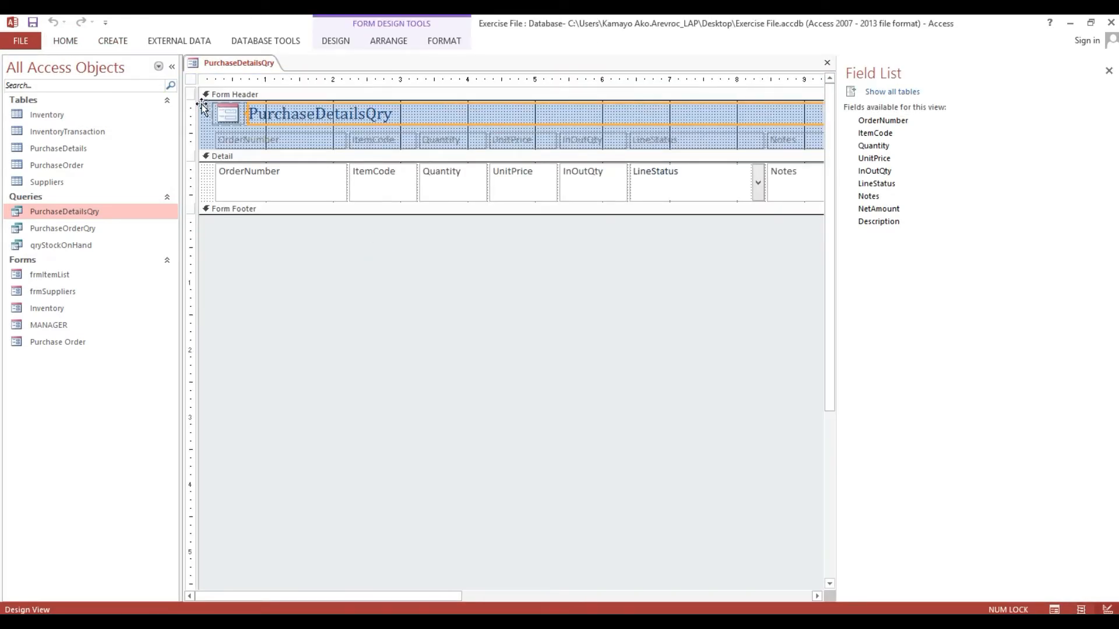
pyautogui.press('Delete')
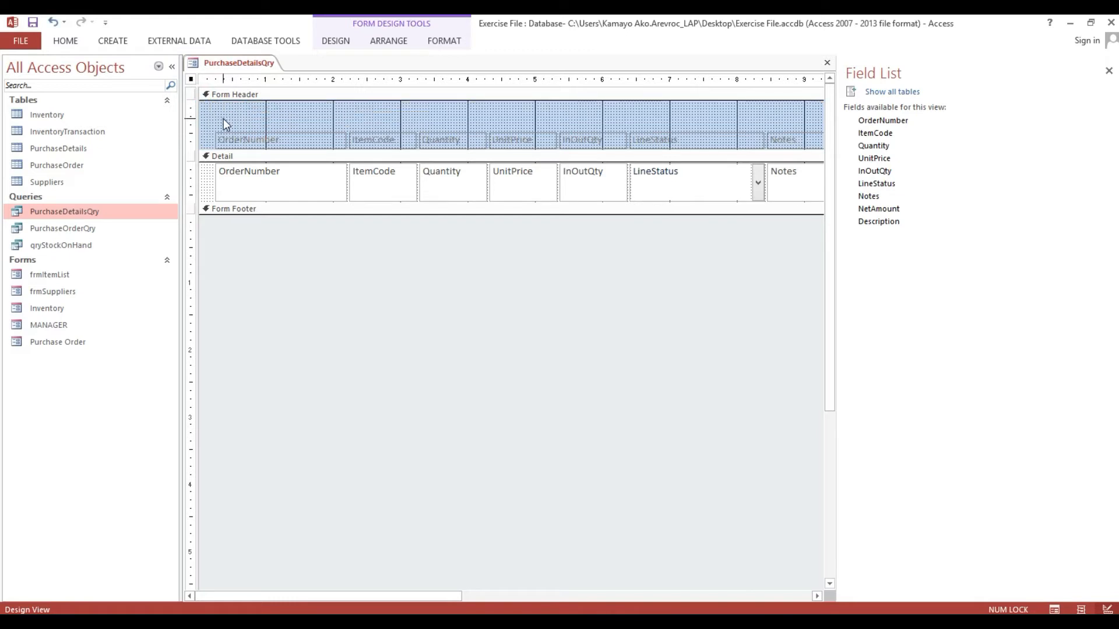
# - Fill the form header background with dark blue
pyautogui.rightClick(222, 118)
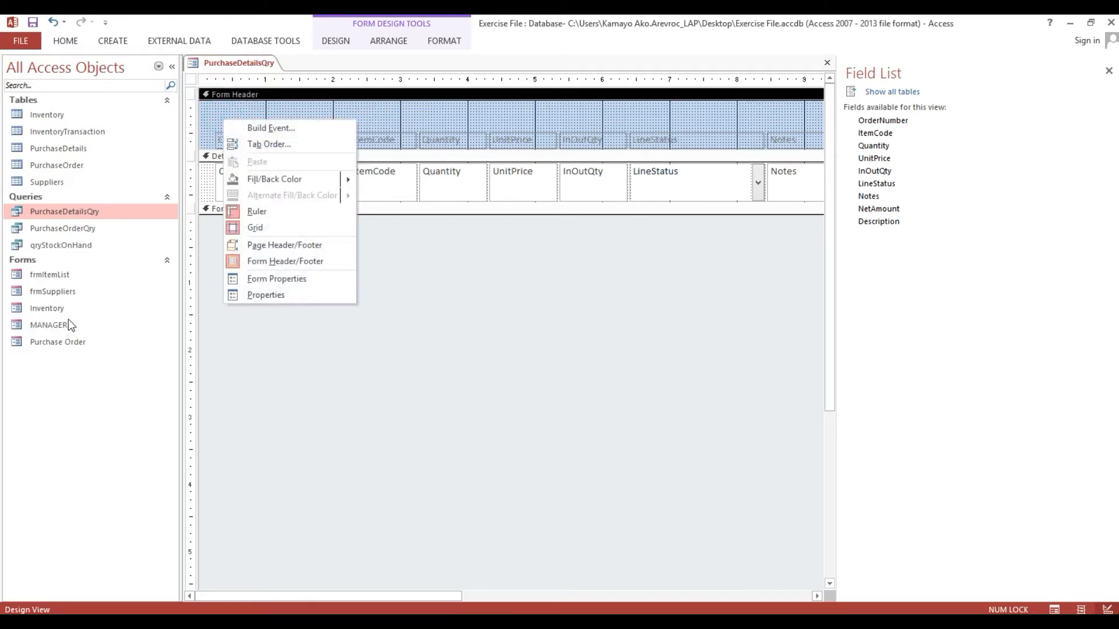
pyautogui.rightClick(367, 110)
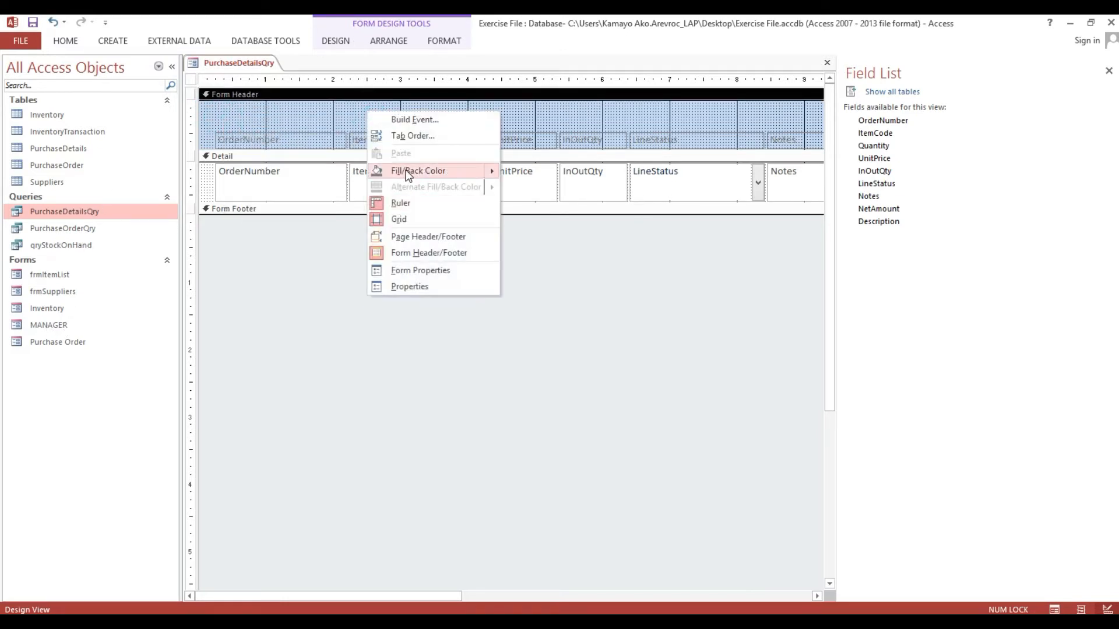
pyautogui.moveTo(408, 170)
pyautogui.click(562, 263)
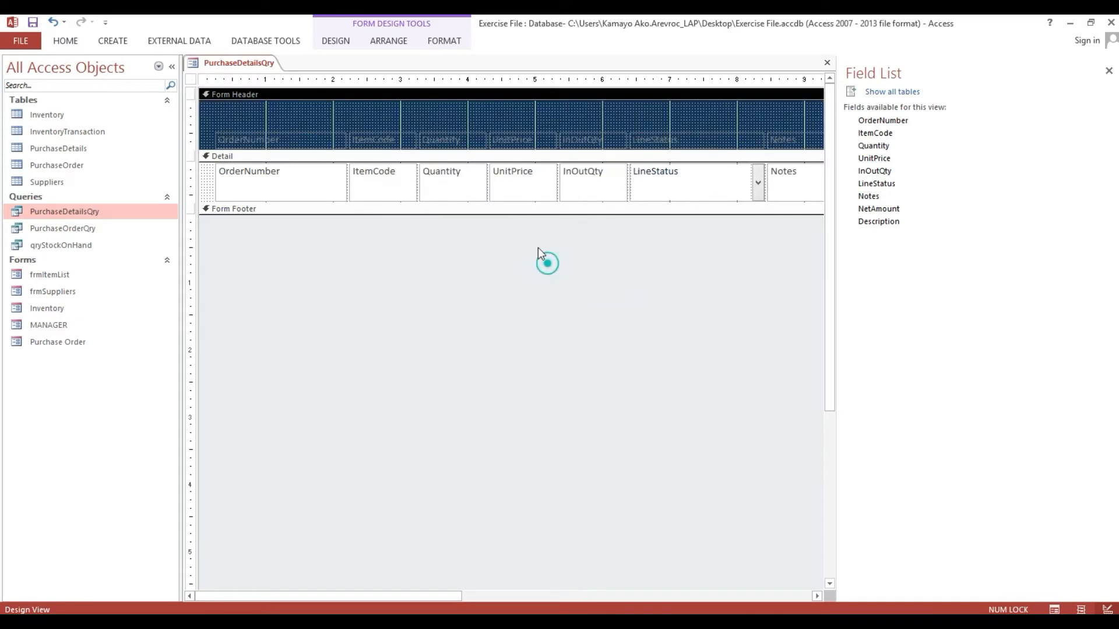
# - Format all column labels in the form header as white, bold text
pyautogui.click(195, 138)
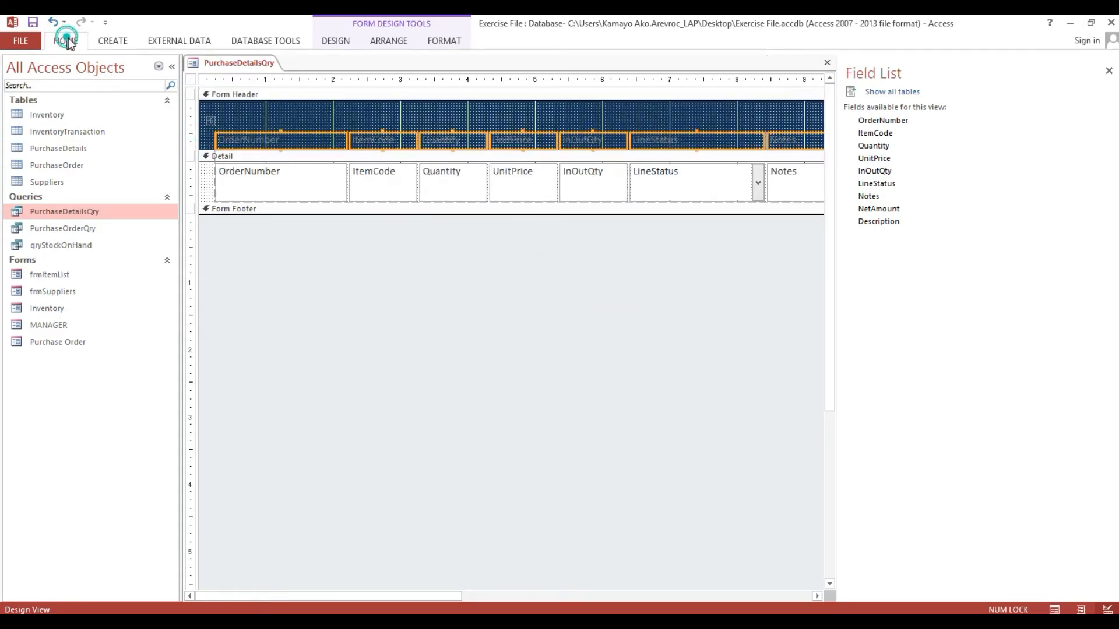
pyautogui.click(66, 39)
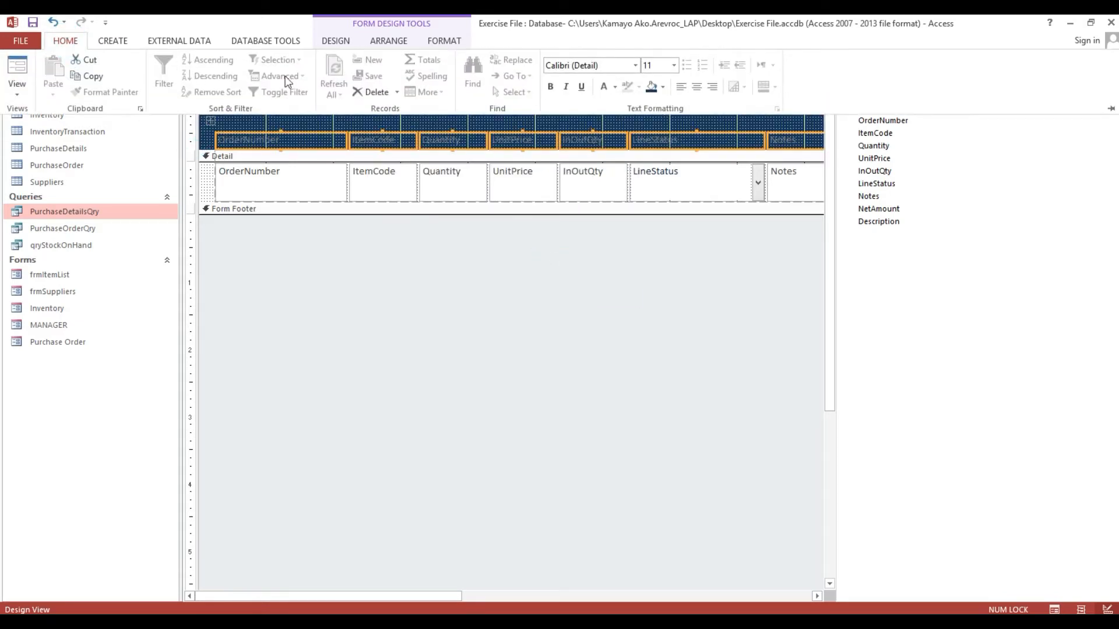
pyautogui.click(598, 87)
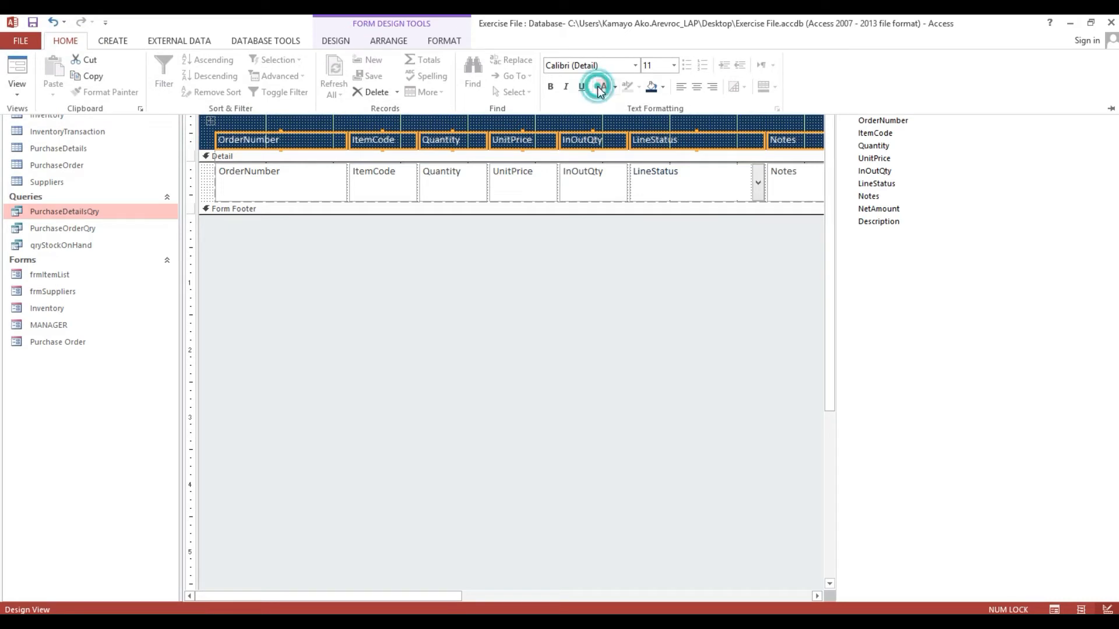
pyautogui.click(551, 87)
# - Shift all columns to the form's left edge and delete the OrderNumber column with its label
pyautogui.moveTo(241, 358); pyautogui.dragTo(197, 133)
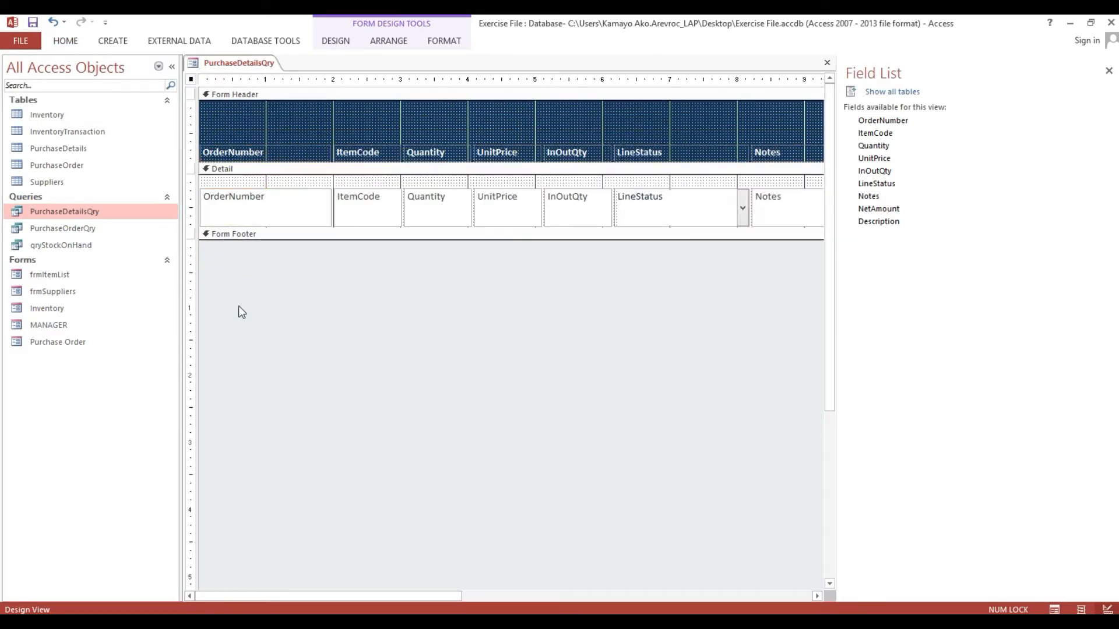
pyautogui.moveTo(239, 309); pyautogui.dragTo(248, 138)
pyautogui.press('Delete')
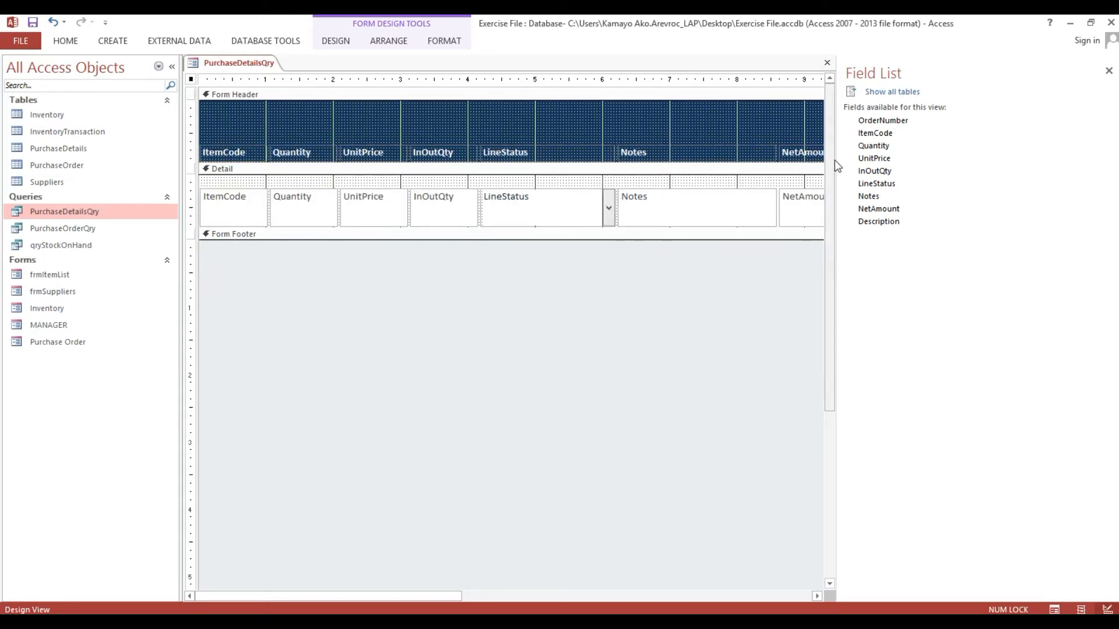
# - Delete the LineStatus, Notes and Description columns together with their header labels
pyautogui.moveTo(839, 164); pyautogui.dragTo(983, 165)
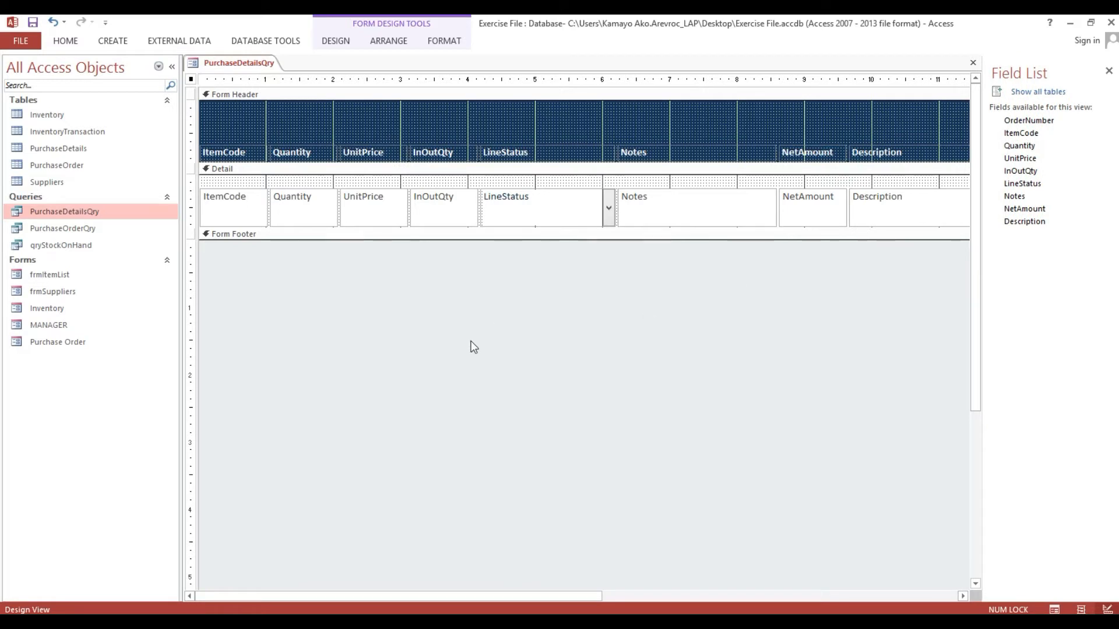
pyautogui.moveTo(565, 318); pyautogui.dragTo(645, 150)
pyautogui.press('Delete')
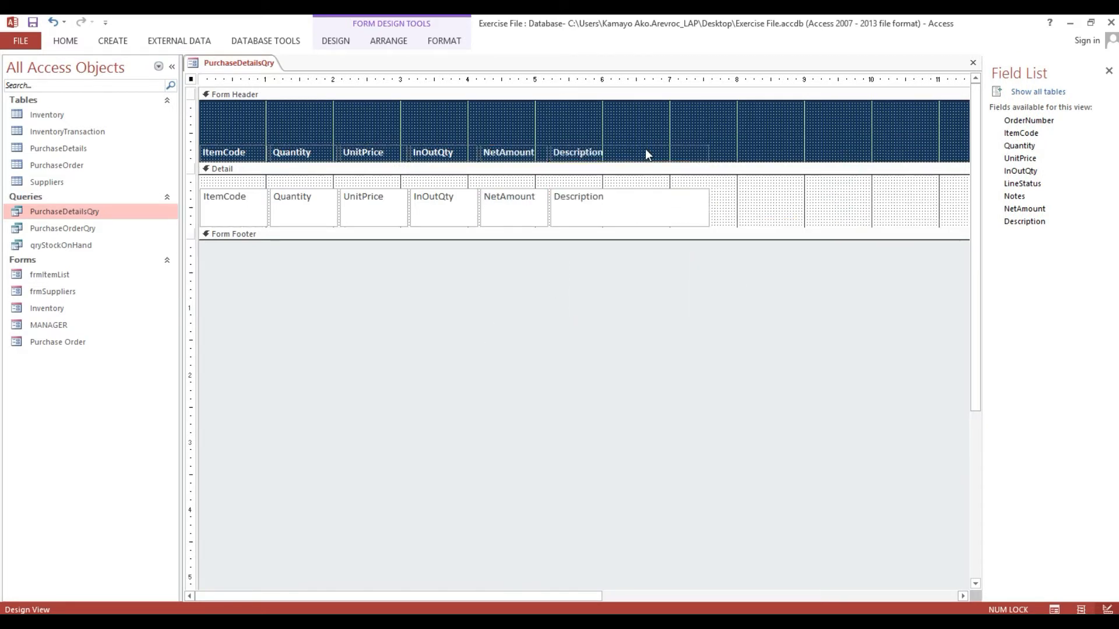
pyautogui.moveTo(613, 263); pyautogui.dragTo(645, 145)
pyautogui.press('Delete')
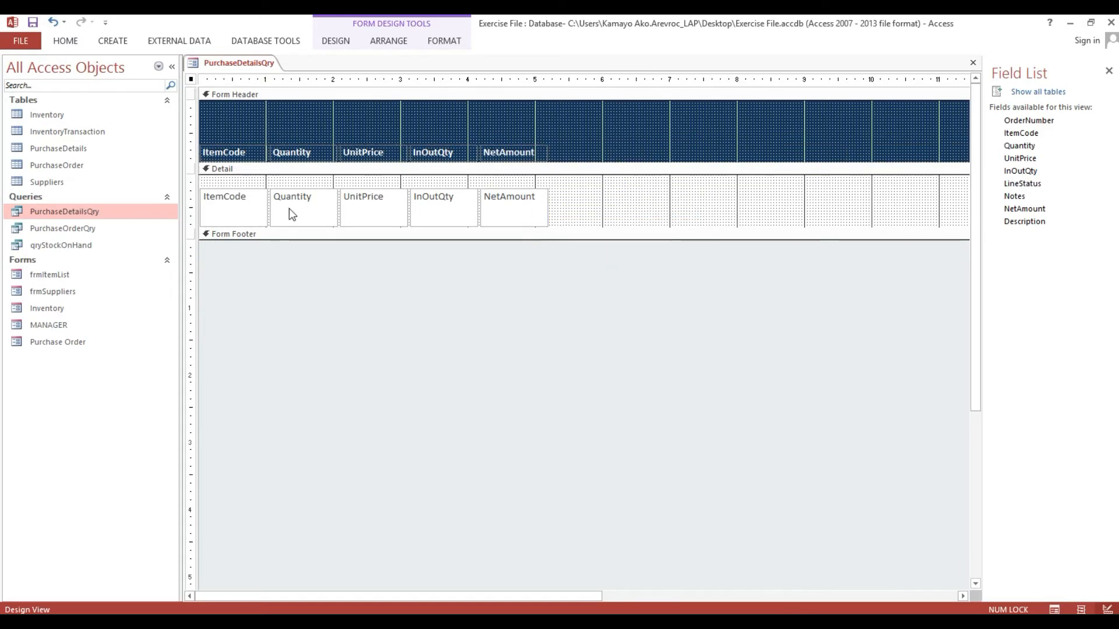
# - Widen the ItemCode column to about 2.6 on the ruler
pyautogui.click(220, 154)
pyautogui.click(230, 200)
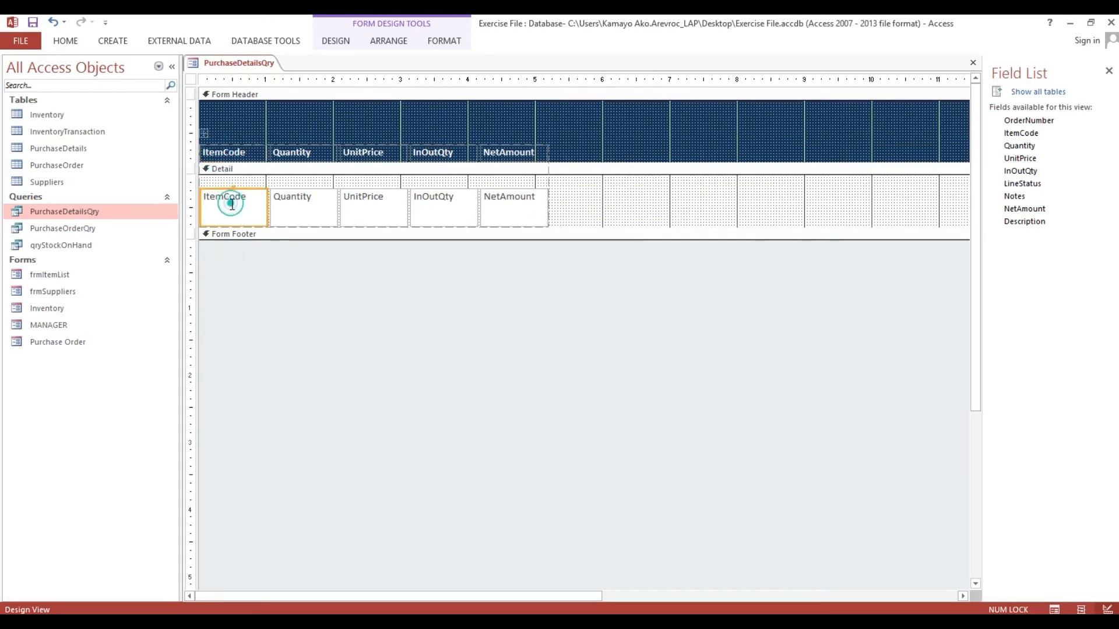
pyautogui.moveTo(268, 207); pyautogui.dragTo(376, 207)
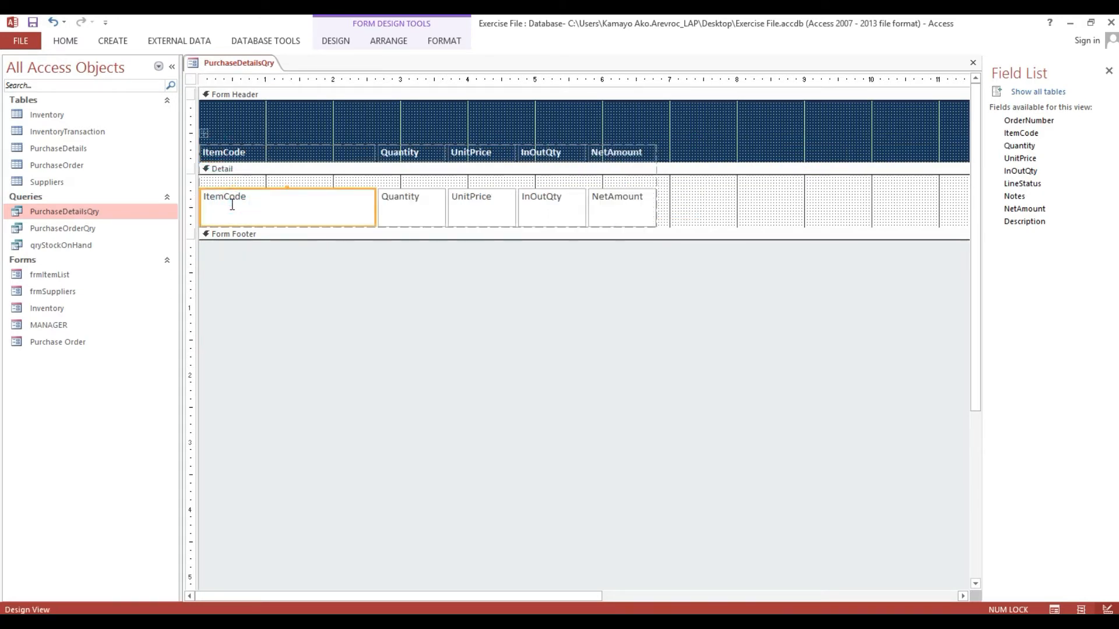
# - Move the column labels to the top of the form header and reduce the header's height to fit them
pyautogui.click(204, 133)
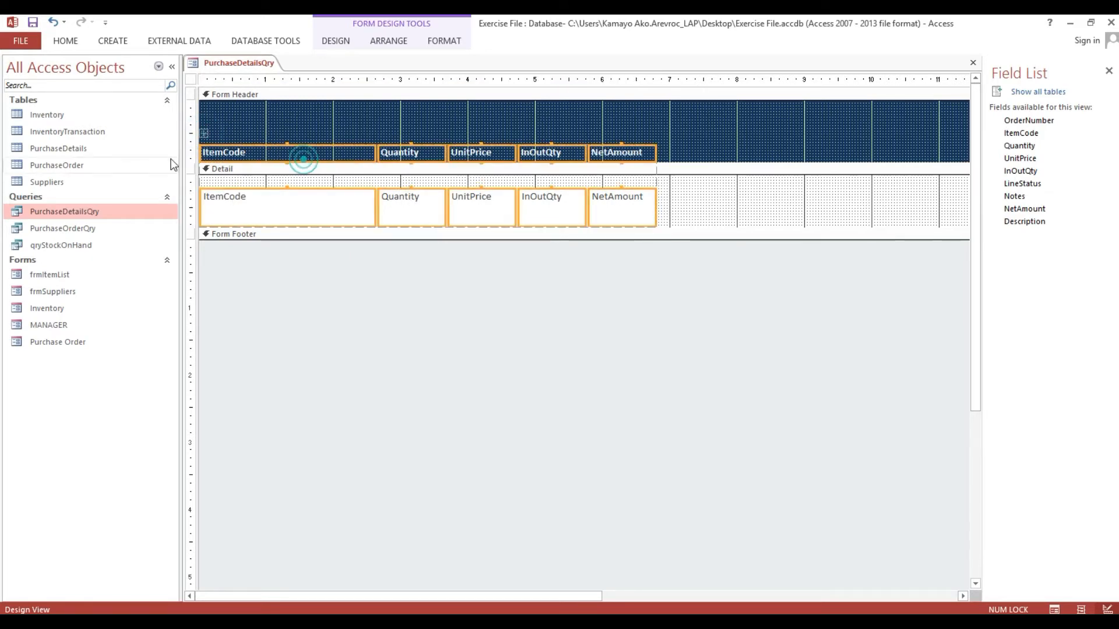
pyautogui.click(190, 152)
pyautogui.moveTo(303, 147); pyautogui.dragTo(299, 110)
pyautogui.click(289, 131)
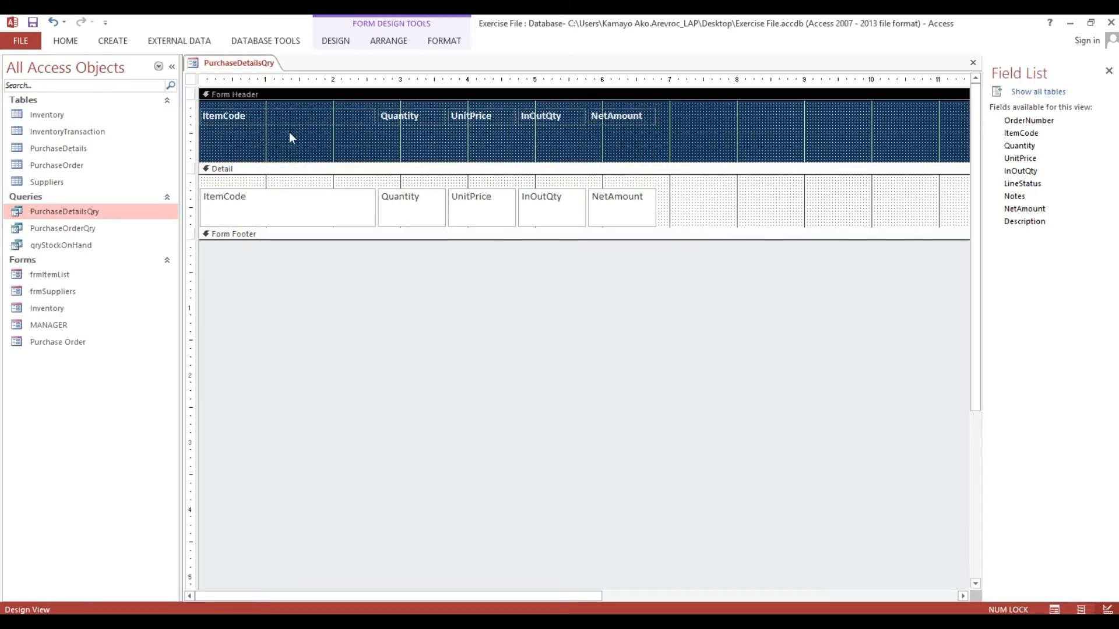
pyautogui.click(191, 116)
pyautogui.moveTo(236, 111); pyautogui.dragTo(231, 104)
pyautogui.click(251, 132)
pyautogui.moveTo(258, 162); pyautogui.dragTo(258, 134)
# - Move the row of text boxes to the top of the Detail section and reduce their height to one text line
pyautogui.click(194, 157)
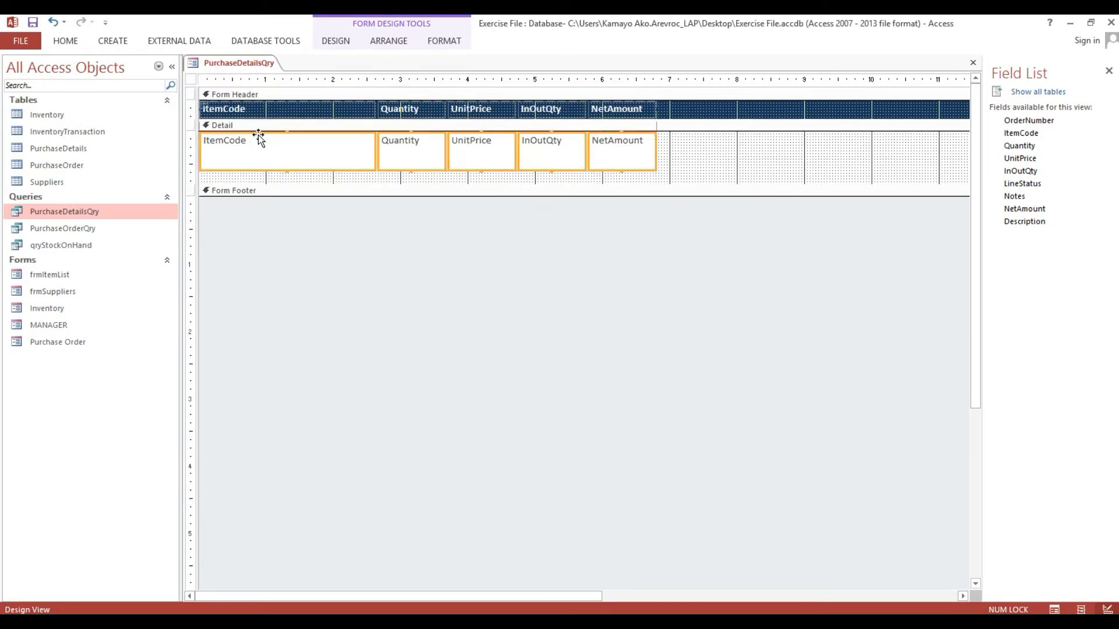
pyautogui.hotkey('shift', 'Up')
pyautogui.hotkey('shift', 'Up')
pyautogui.hotkey('shift', 'Up')
pyautogui.hotkey('shift', 'Up')
pyautogui.hotkey('shift', 'Up')
pyautogui.hotkey('shift', 'Up')
pyautogui.press('Up')
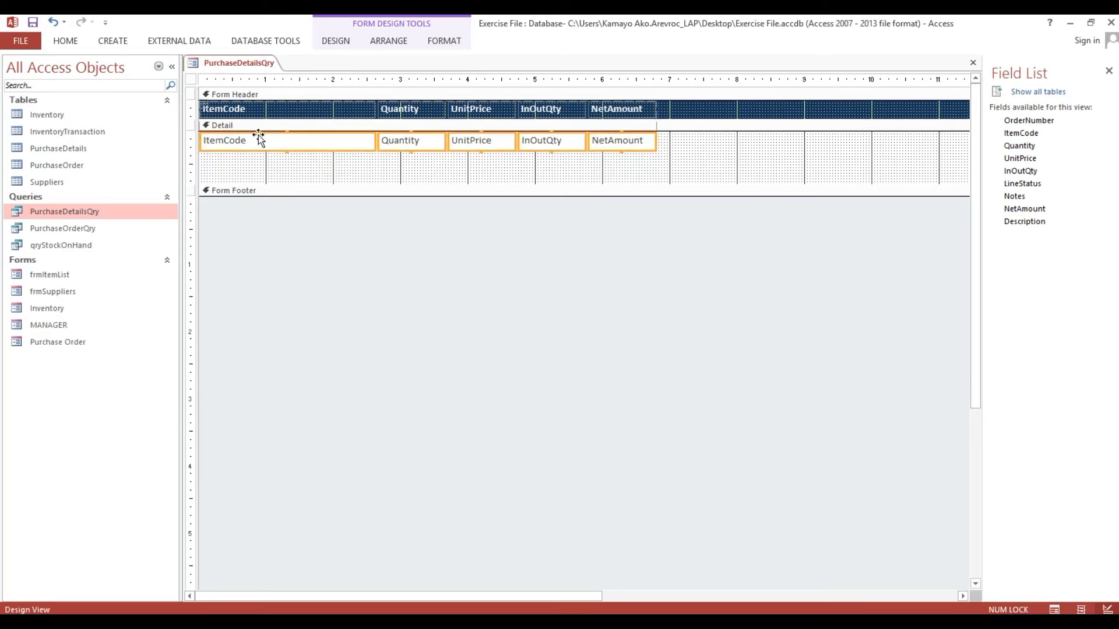
pyautogui.click(410, 160)
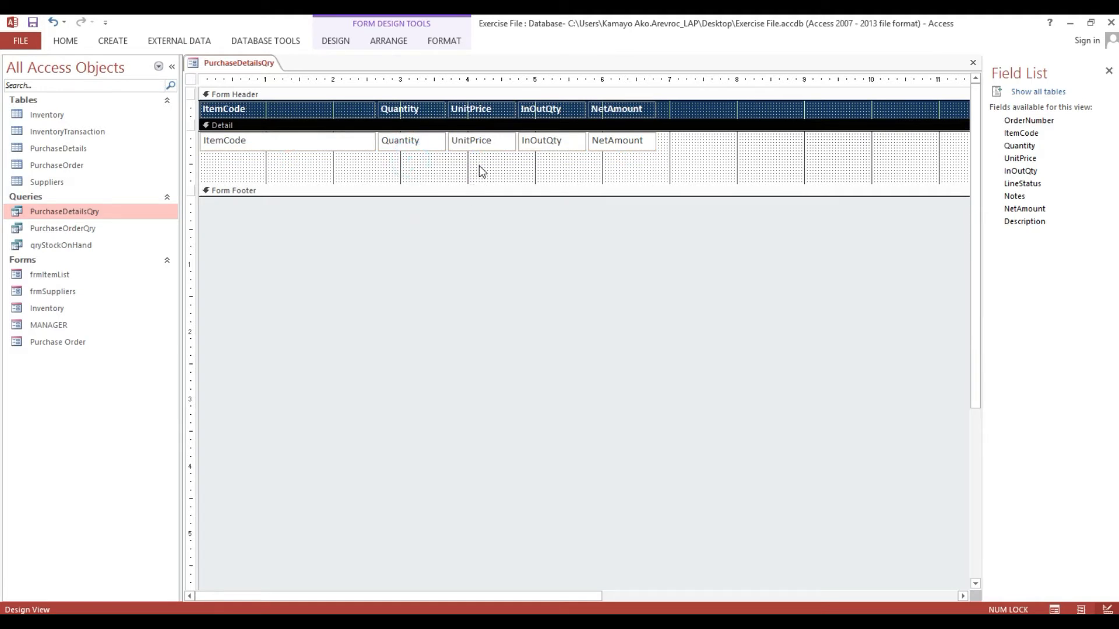
# - Delete the InOutQty column together with its header label
pyautogui.click(539, 278)
pyautogui.moveTo(539, 280); pyautogui.dragTo(555, 105)
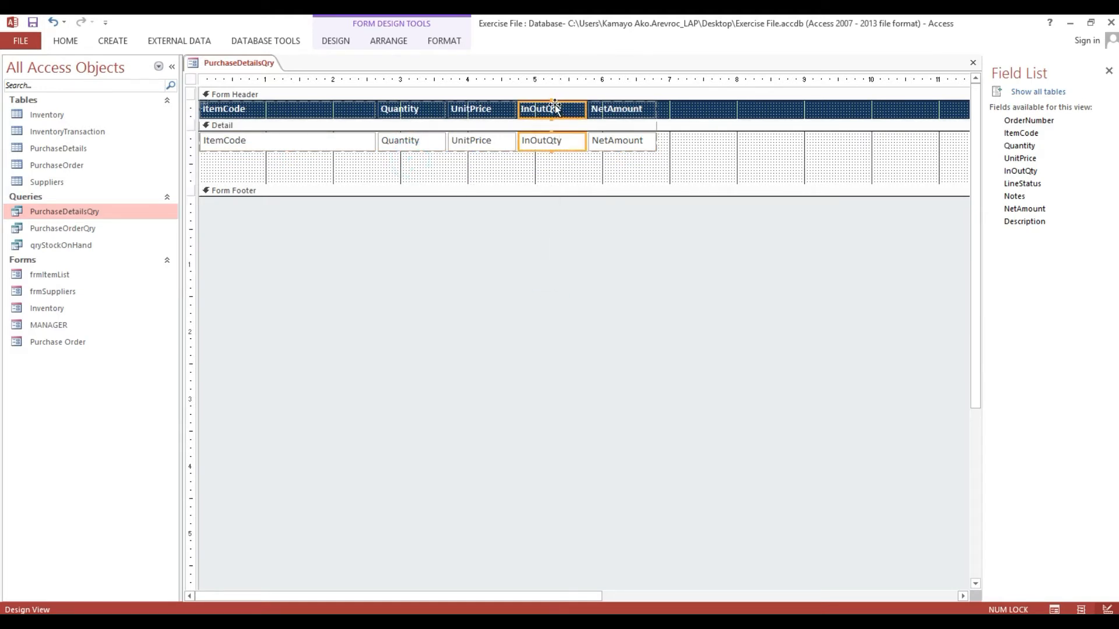
pyautogui.press('Delete')
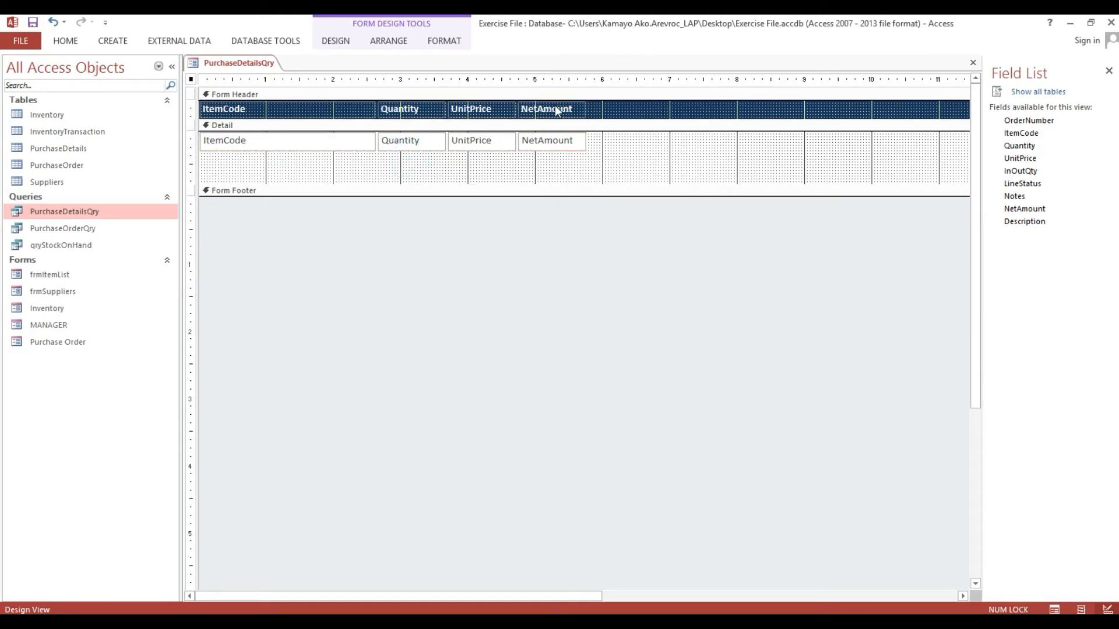
# - Widen the ItemCode column slightly, to about 2.8 on the ruler
pyautogui.click(352, 148)
pyautogui.hotkey('shift', 'Right')
pyautogui.hotkey('shift', 'Right')
pyautogui.hotkey('shift', 'Right')
pyautogui.hotkey('shift', 'Right')
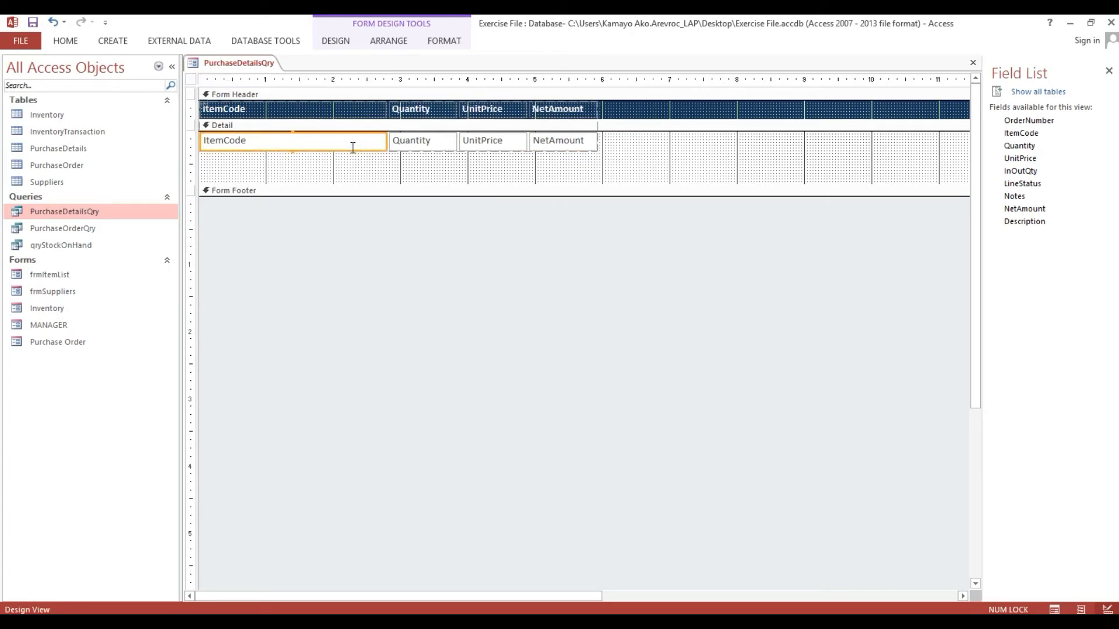
# - Shrink the Detail section to the height of its text boxes and narrow the form to the NetAmount column's outer edge
pyautogui.click(324, 170)
pyautogui.moveTo(324, 184); pyautogui.dragTo(328, 154)
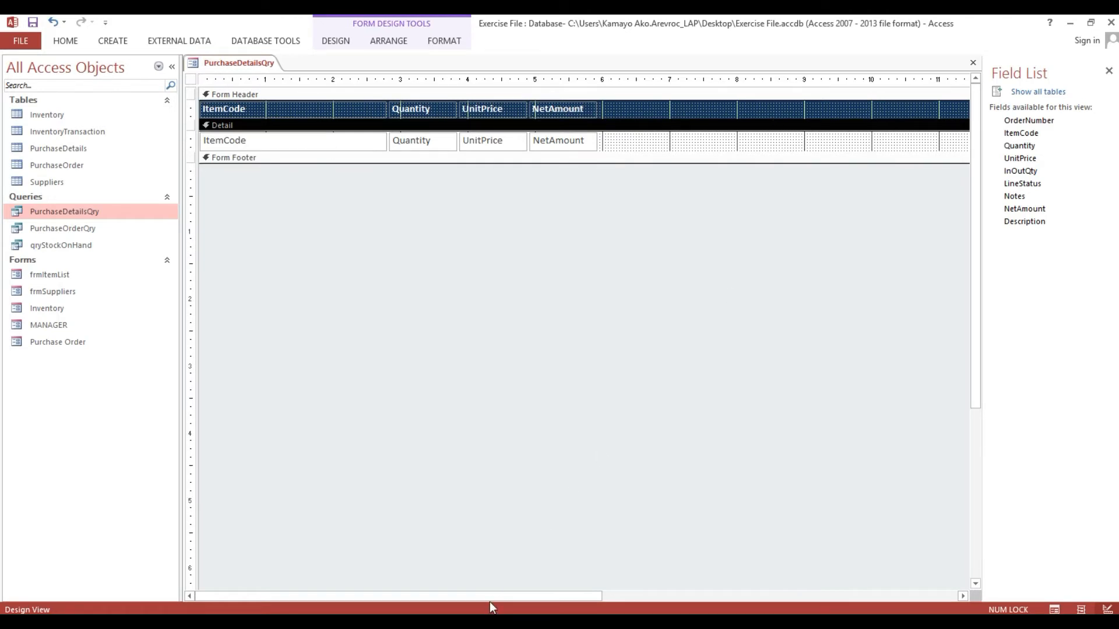
pyautogui.moveTo(489, 598); pyautogui.dragTo(578, 596)
pyautogui.moveTo(982, 110); pyautogui.dragTo(1046, 111)
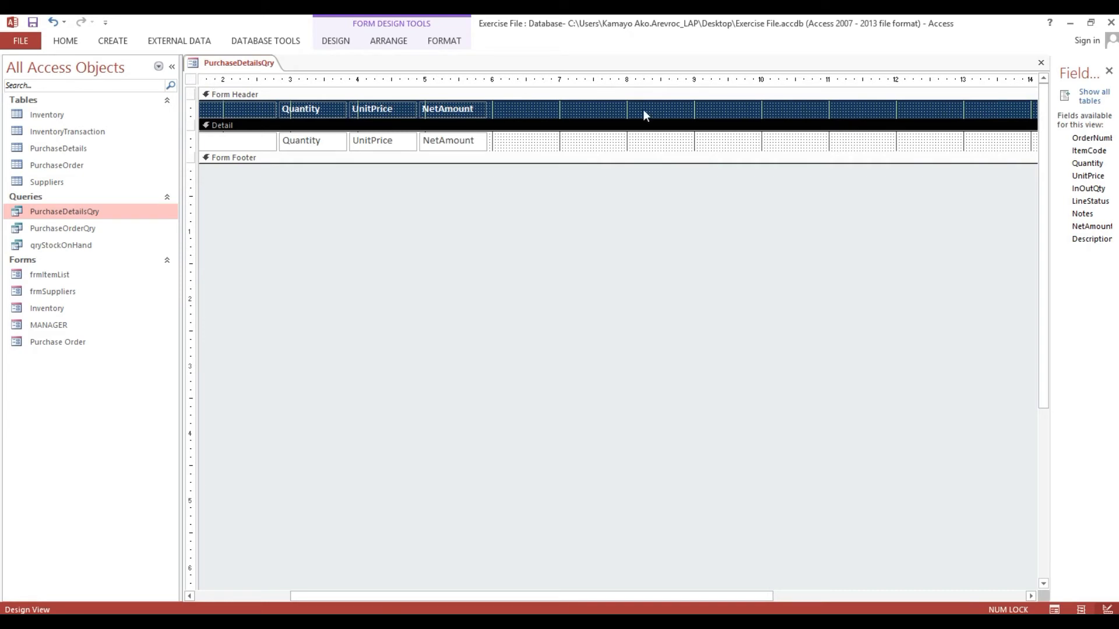
pyautogui.click(171, 68)
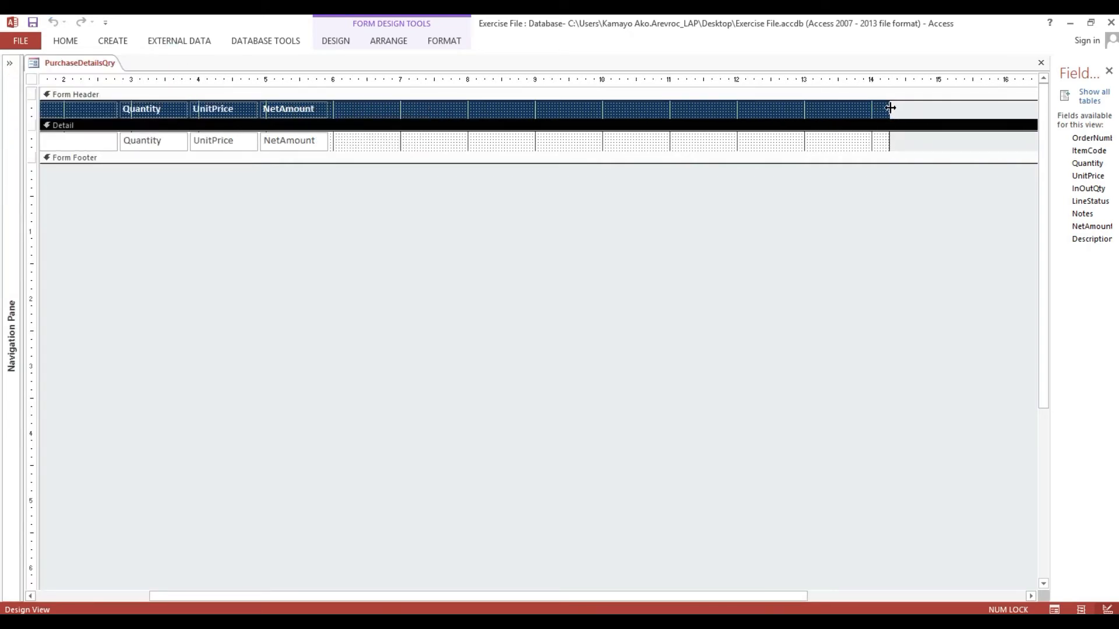
pyautogui.moveTo(890, 107); pyautogui.dragTo(218, 105)
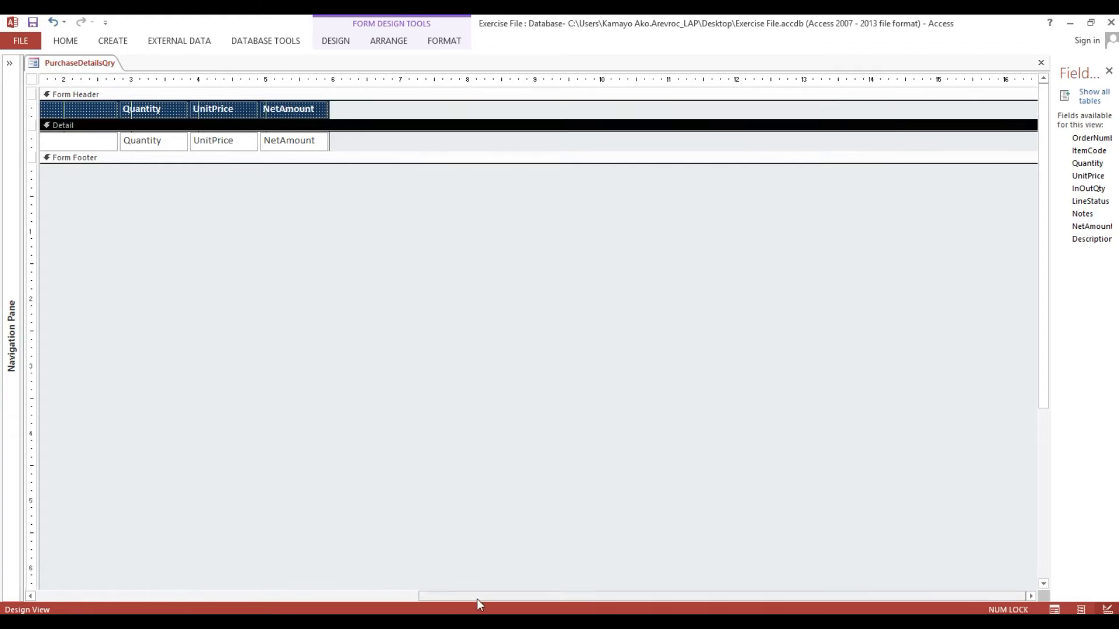
pyautogui.moveTo(477, 599); pyautogui.dragTo(110, 452)
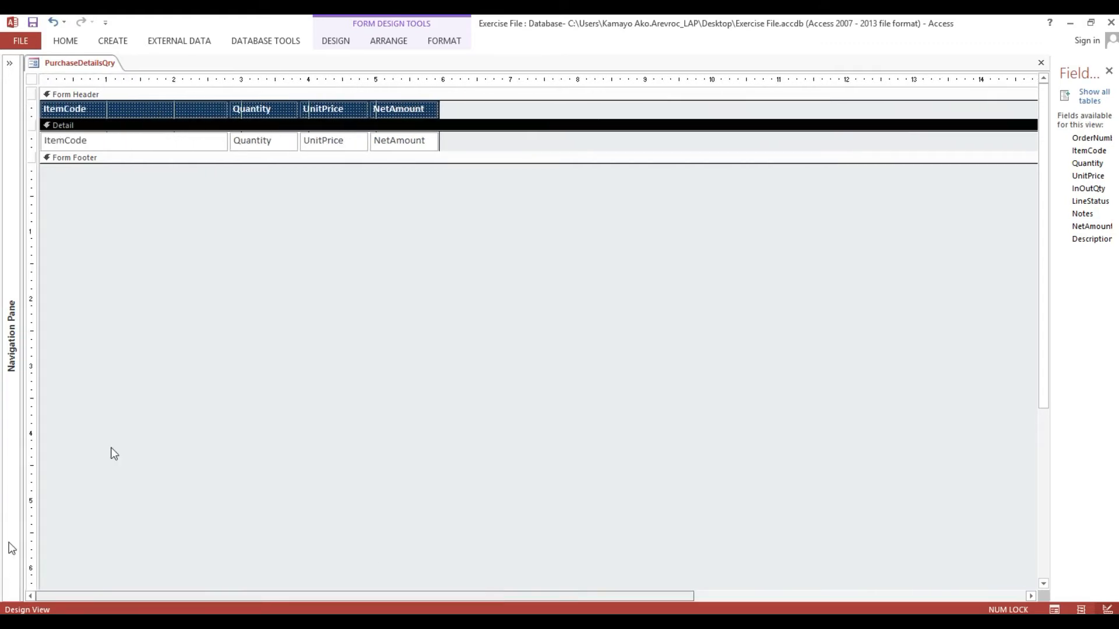
# - Widen the ItemCode column further, up to the 3 mark on the ruler
pyautogui.click(179, 140)
pyautogui.hotkey('shift', 'Right')
pyautogui.hotkey('shift', 'Right')
pyautogui.hotkey('shift', 'Right')
pyautogui.hotkey('shift', 'Right')
pyautogui.hotkey('shift', 'Right')
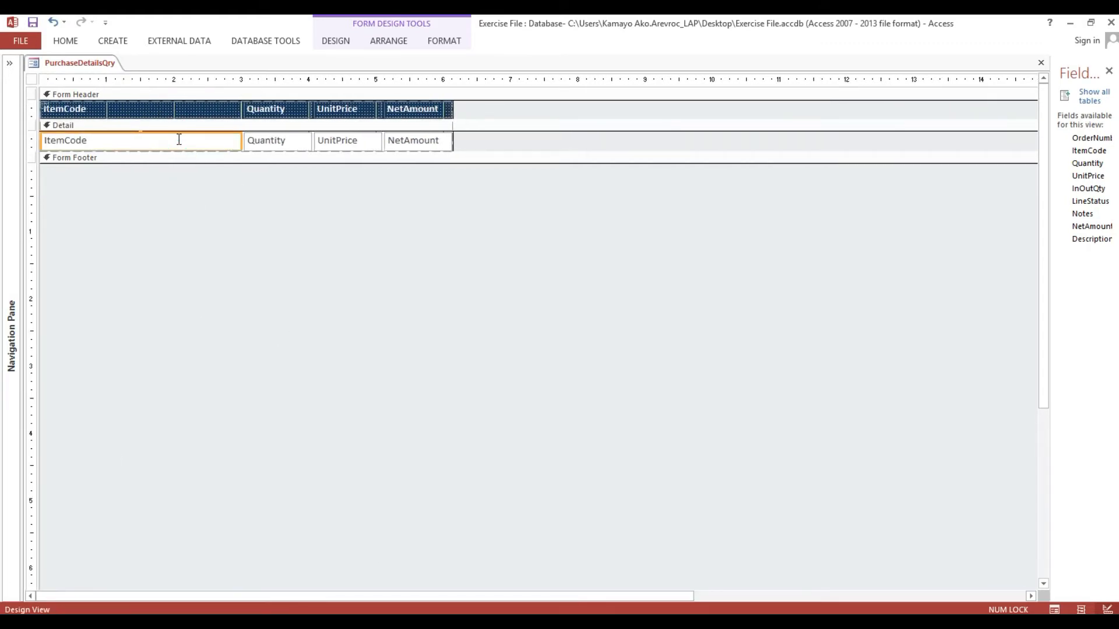
# - Right-align the text of the Quantity header label and its text box in the Detail section
pyautogui.moveTo(232, 213); pyautogui.dragTo(302, 110)
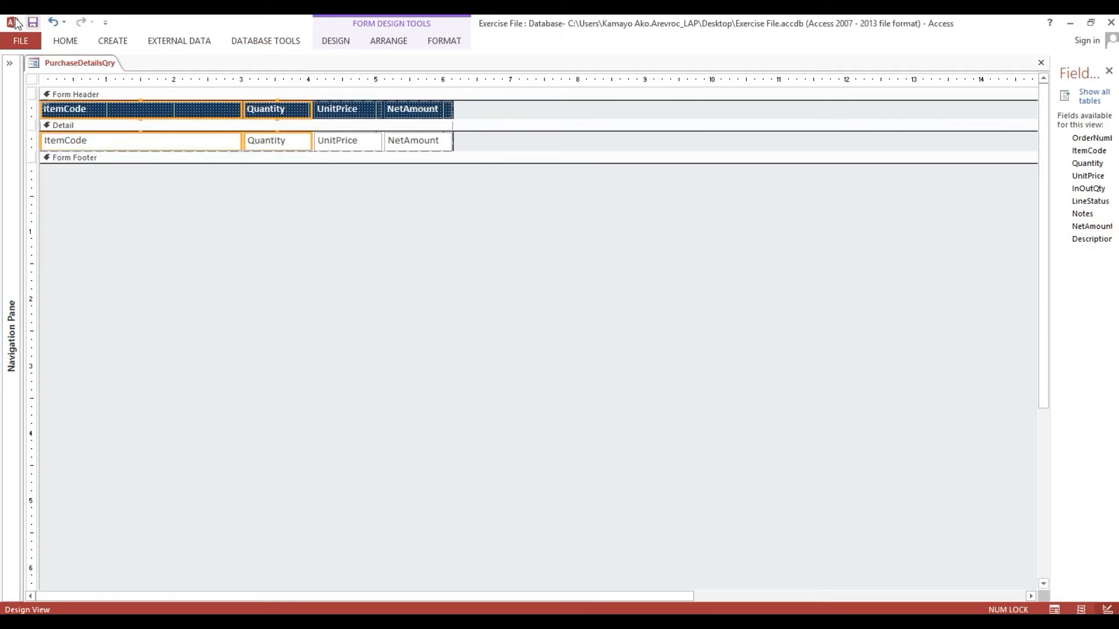
pyautogui.moveTo(282, 226); pyautogui.dragTo(268, 105)
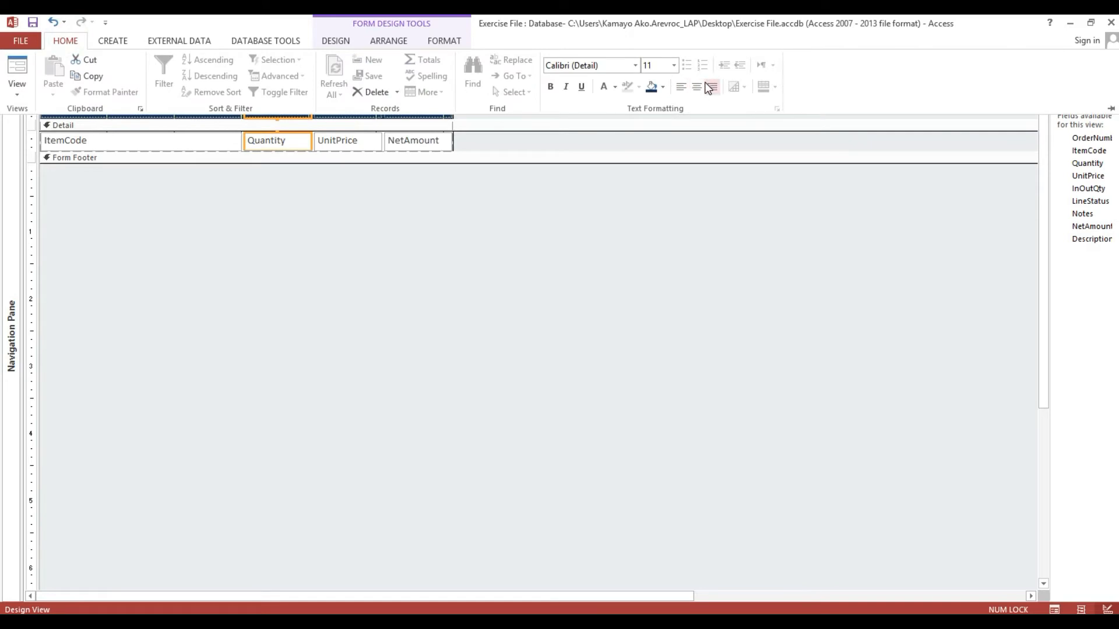
pyautogui.click(711, 86)
pyautogui.click(371, 253)
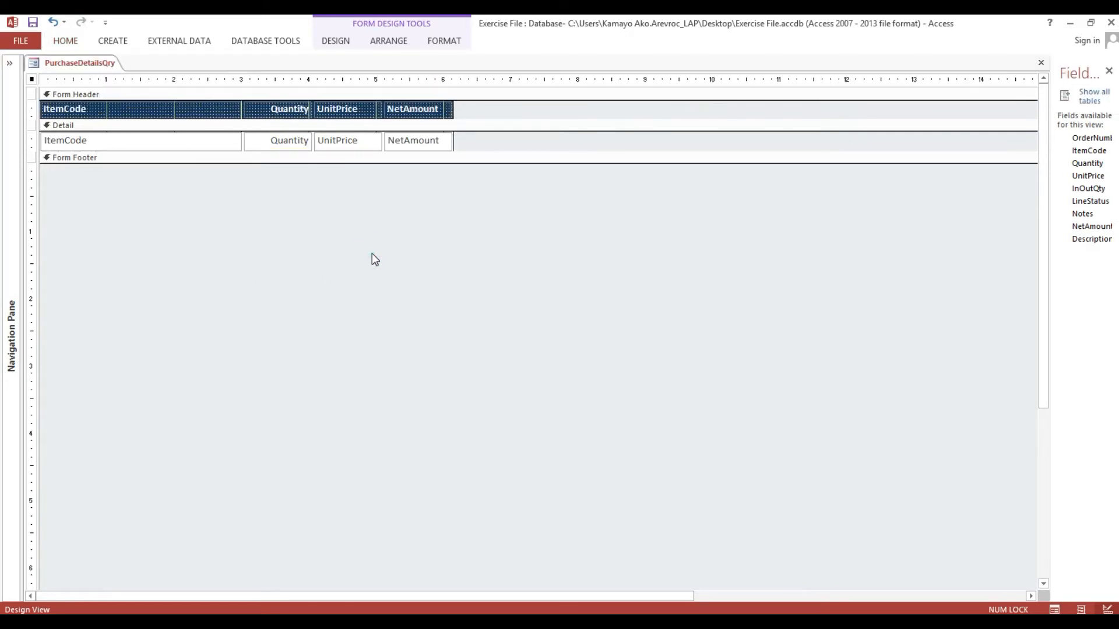
# - Widen the Quantity, UnitPrice and NetAmount columns to about 1.2 inches and size them all to the widest
pyautogui.moveTo(328, 227); pyautogui.dragTo(360, 105)
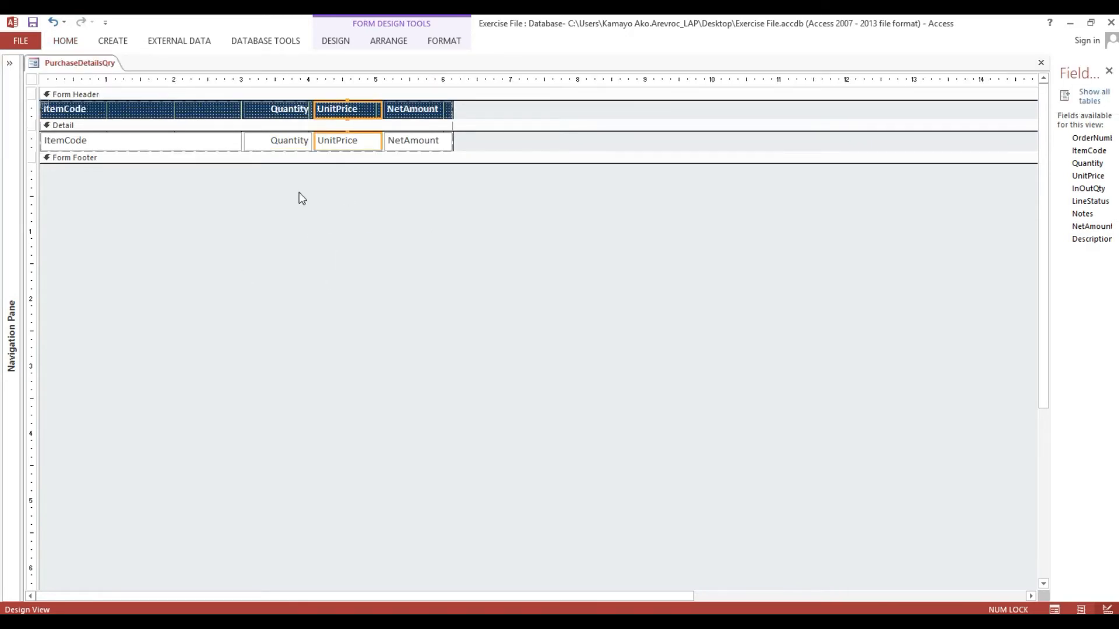
pyautogui.moveTo(286, 190); pyautogui.dragTo(416, 113)
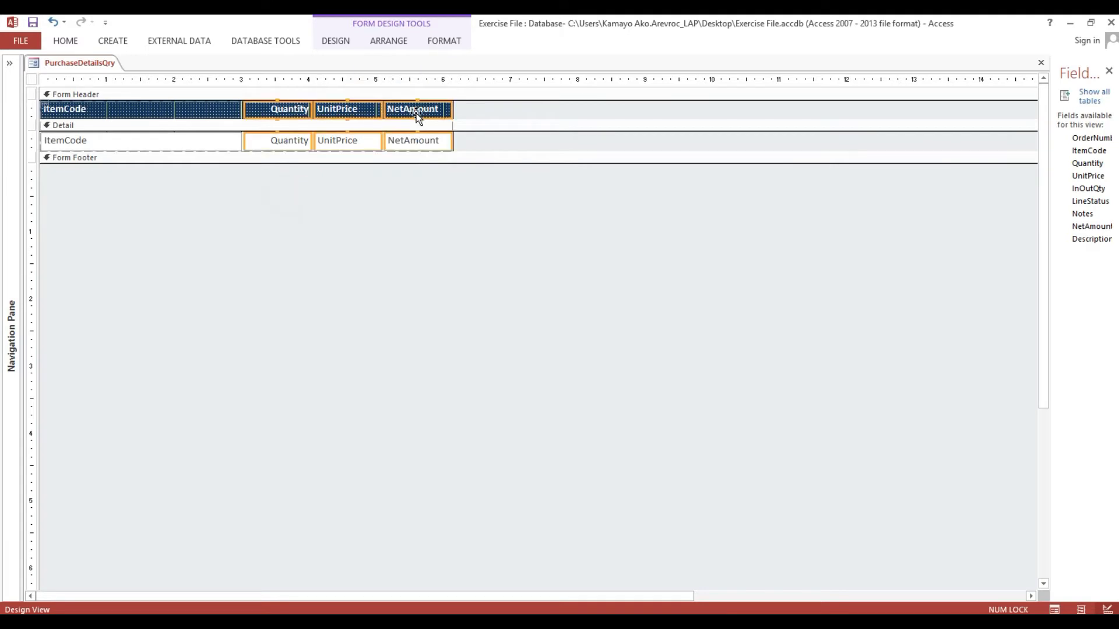
pyautogui.hotkey('shift', 'Right')
pyautogui.hotkey('shift', 'Right')
pyautogui.hotkey('shift', 'Right')
pyautogui.hotkey('shift', 'Right')
pyautogui.hotkey('shift', 'Right')
pyautogui.rightClick(416, 114)
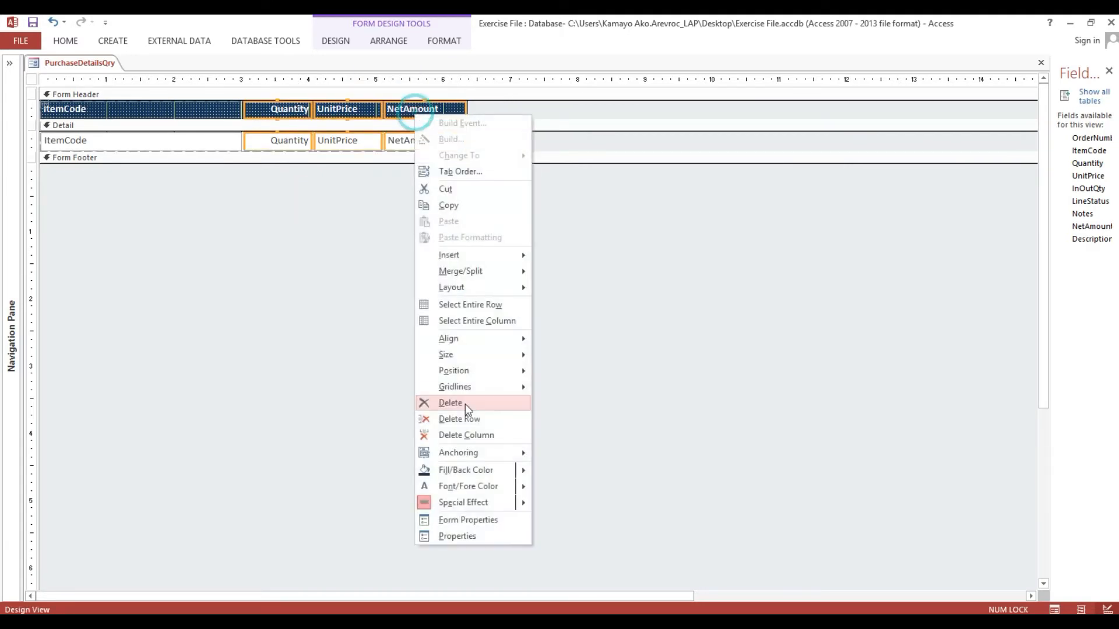
pyautogui.click(470, 356)
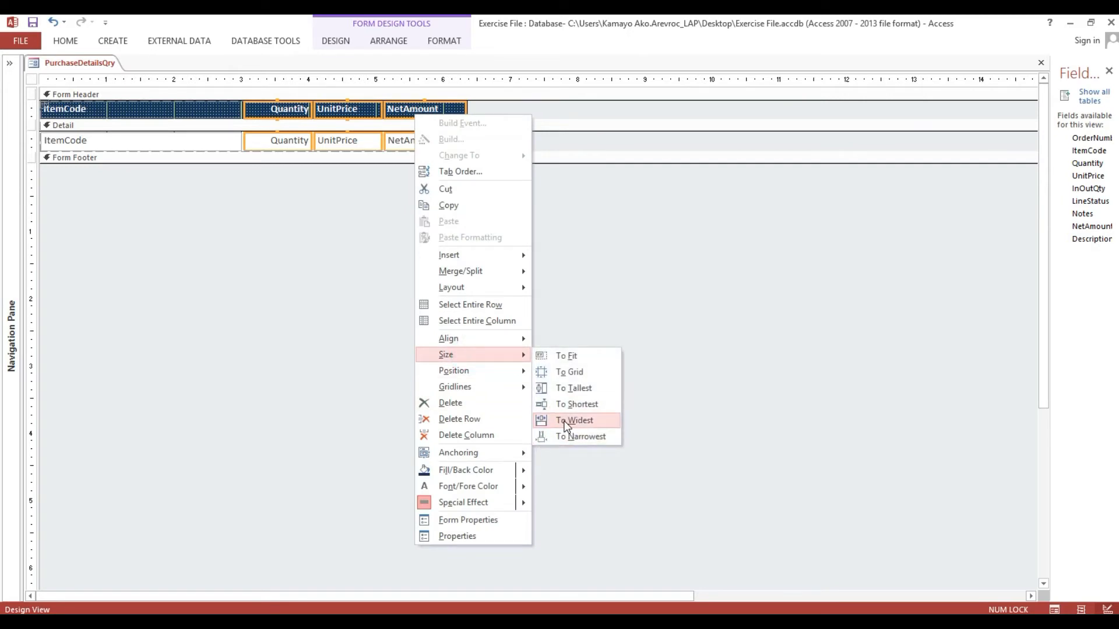
pyautogui.click(564, 422)
# - Center the text of the UnitPrice header label and its text box
pyautogui.moveTo(378, 227); pyautogui.dragTo(361, 99)
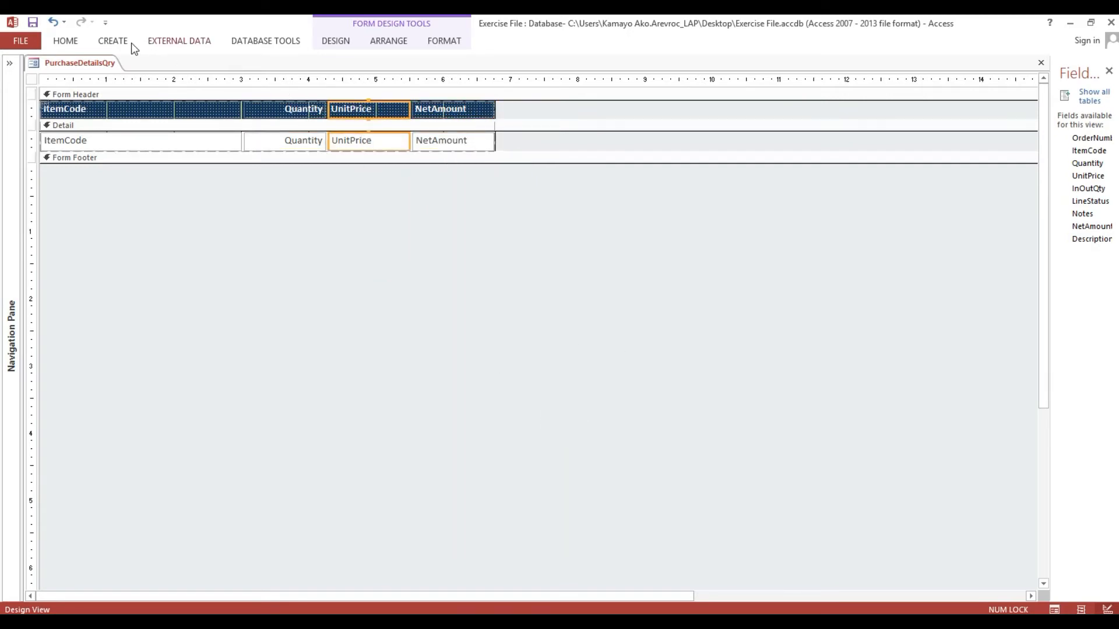
pyautogui.click(82, 41)
pyautogui.click(689, 88)
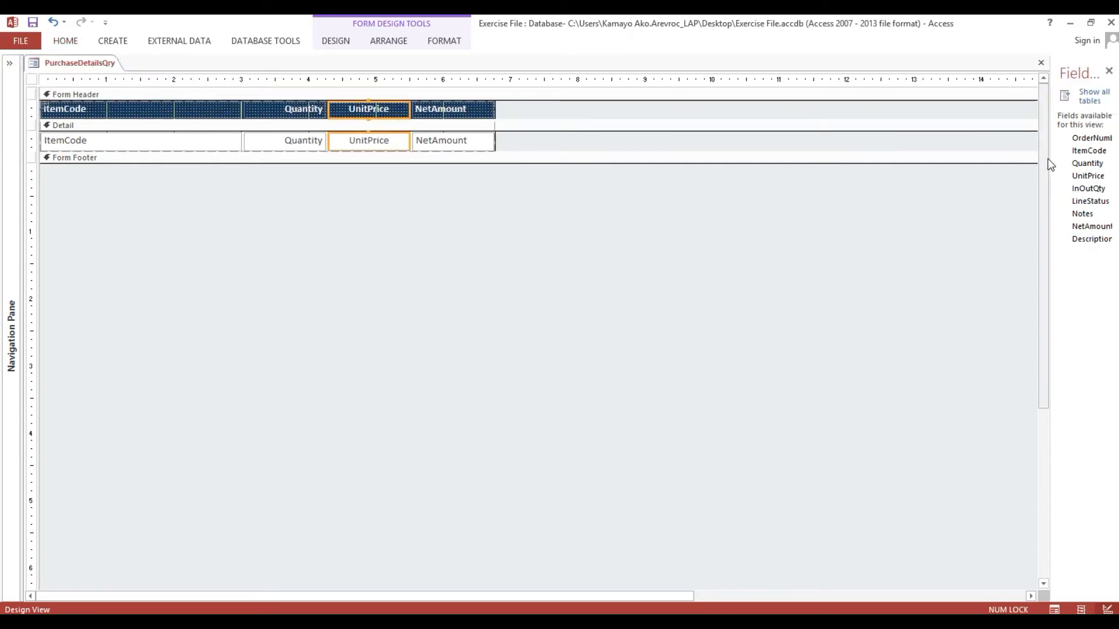
# - Show the form's properties in a wider pane and set the UnitPrice text box's format to Standard
pyautogui.moveTo(1048, 159); pyautogui.dragTo(664, 163)
pyautogui.click(313, 182)
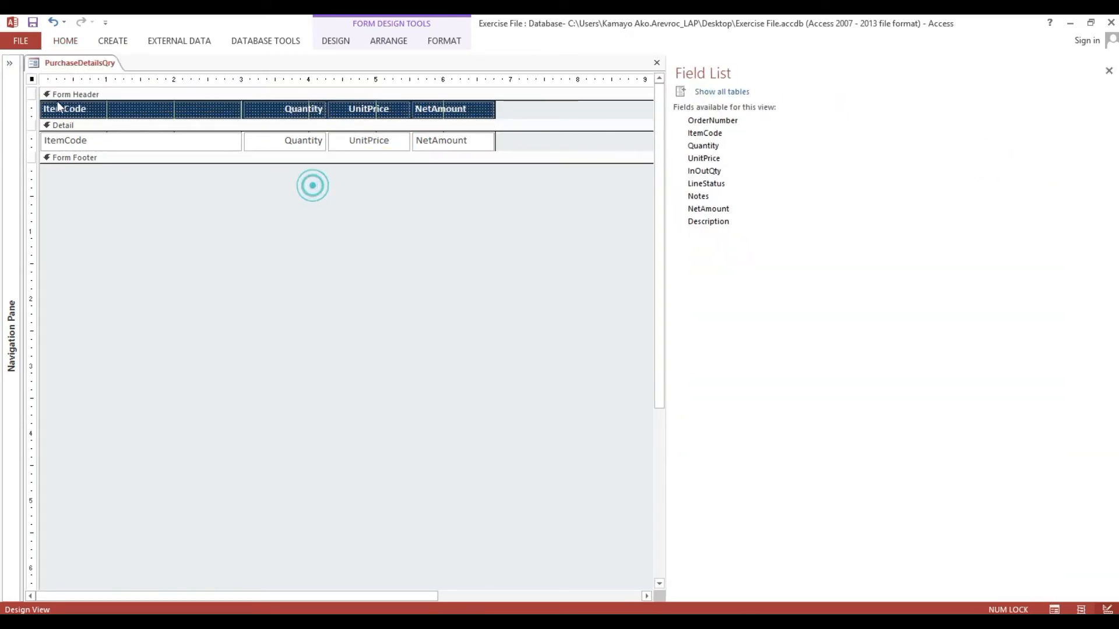
pyautogui.doubleClick(31, 78)
pyautogui.click(359, 140)
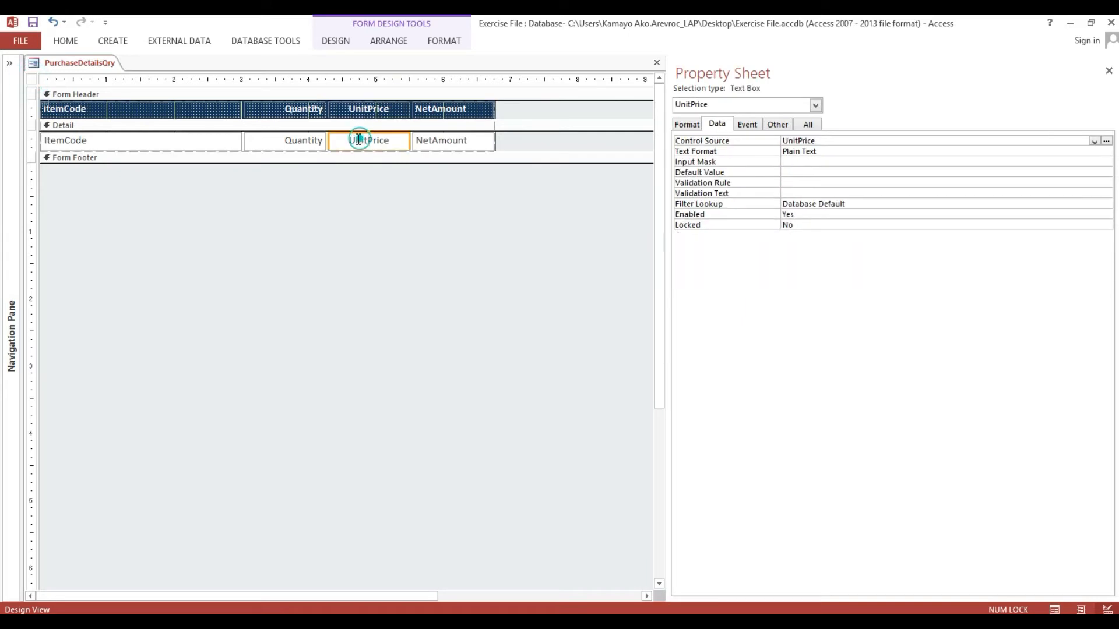
pyautogui.click(688, 124)
pyautogui.click(865, 142)
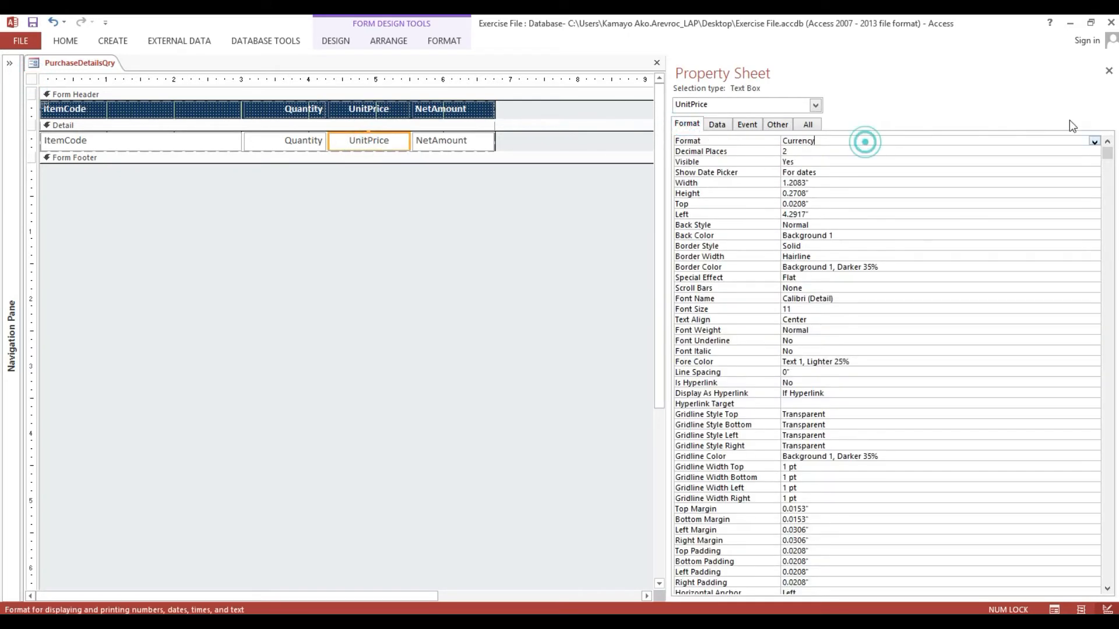
pyautogui.click(1095, 141)
pyautogui.click(957, 190)
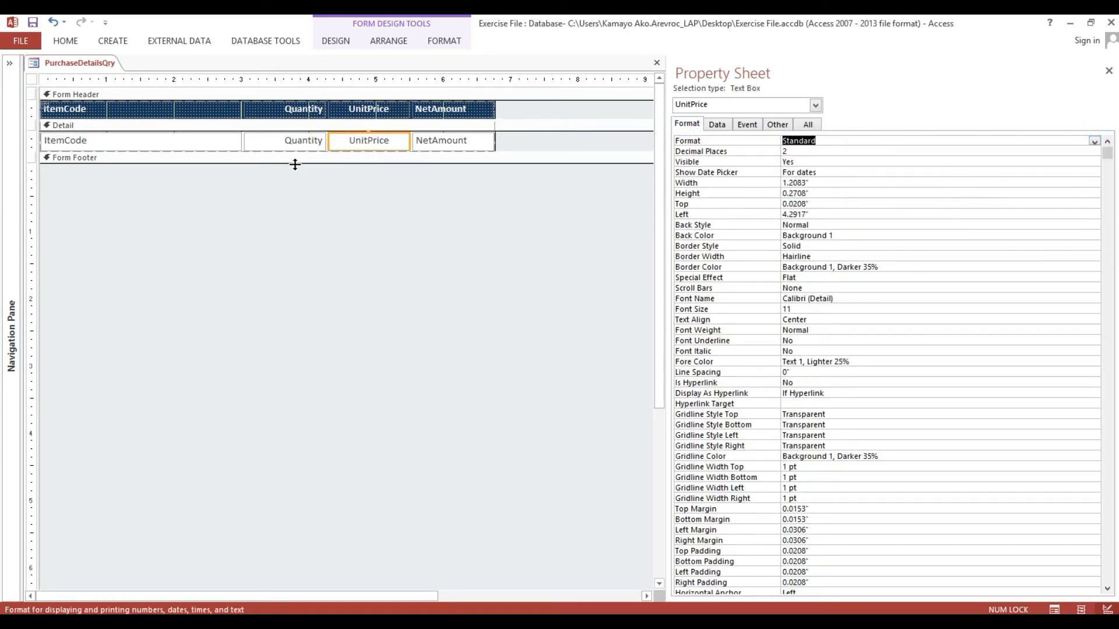
# - Check the column layout and alignment in Form View, and return to Design View
pyautogui.click(290, 143)
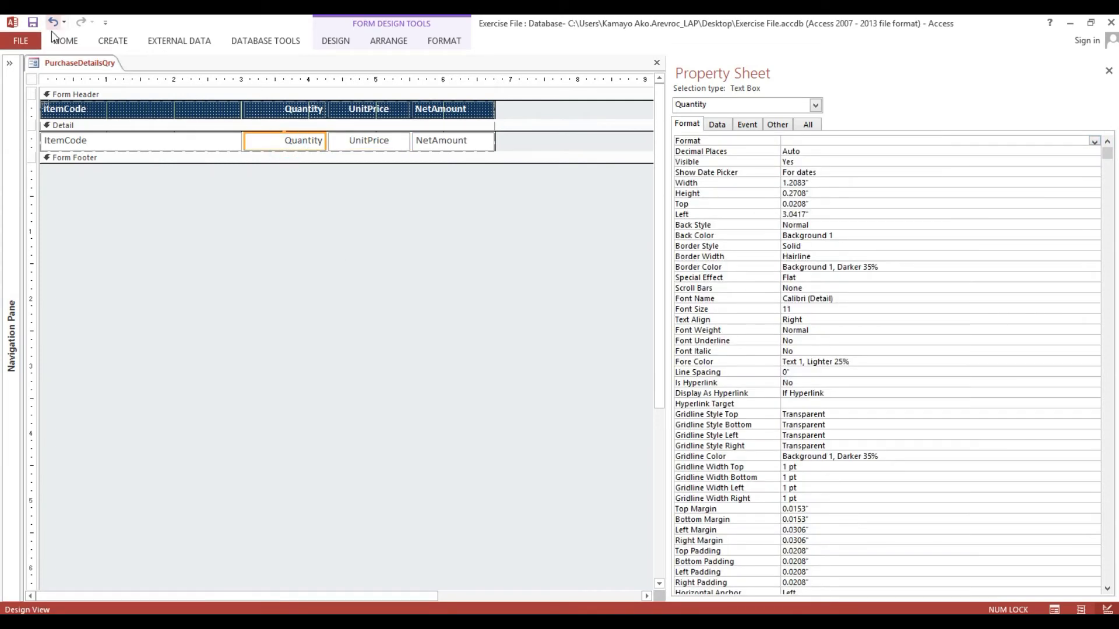
pyautogui.click(65, 41)
pyautogui.click(17, 64)
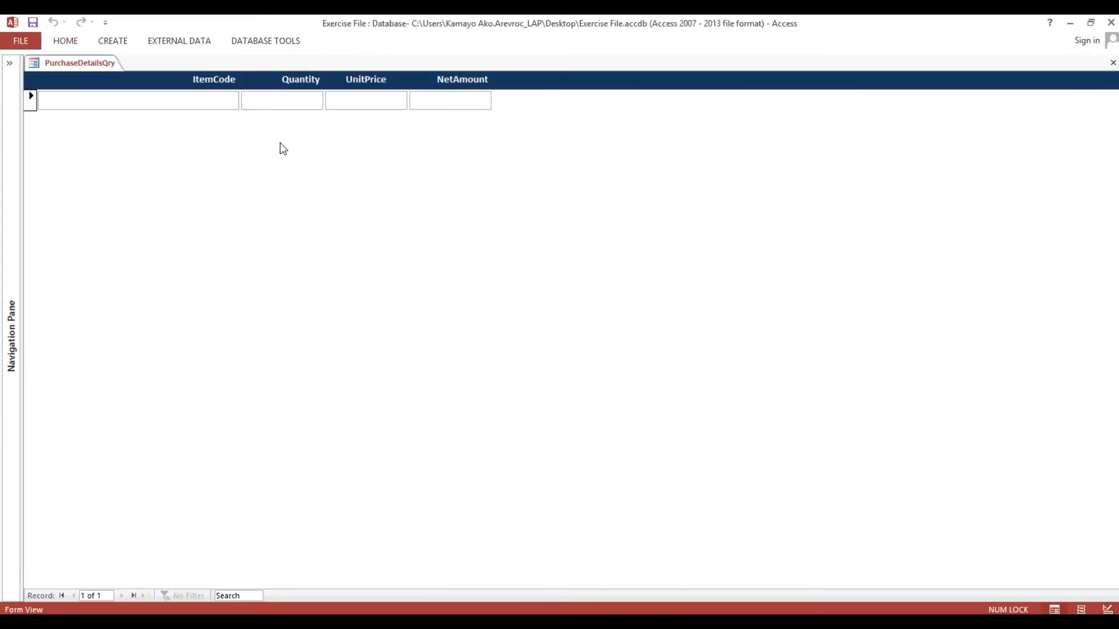
pyautogui.rightClick(235, 138)
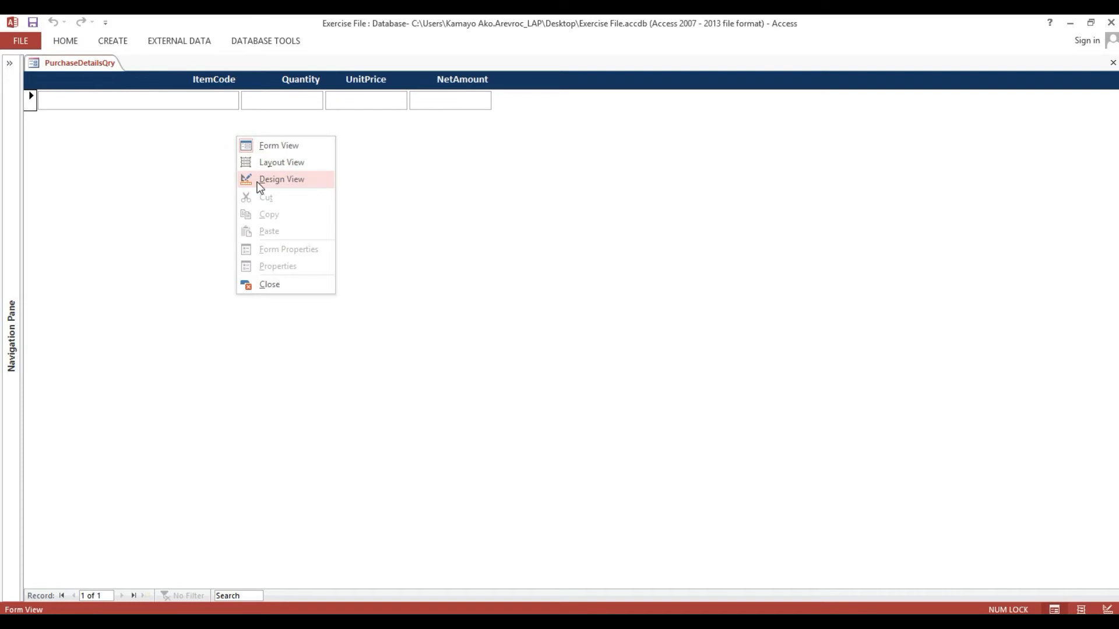
pyautogui.click(260, 180)
# - Change the ItemCode header label's caption to Description
pyautogui.click(169, 110)
pyautogui.click(66, 41)
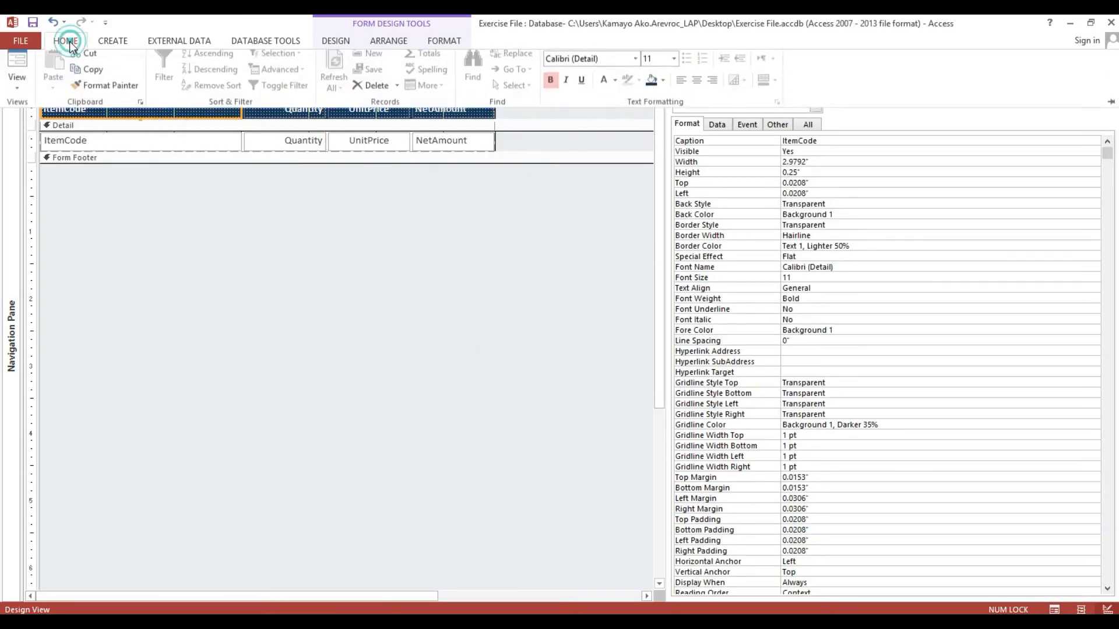
pyautogui.click(399, 217)
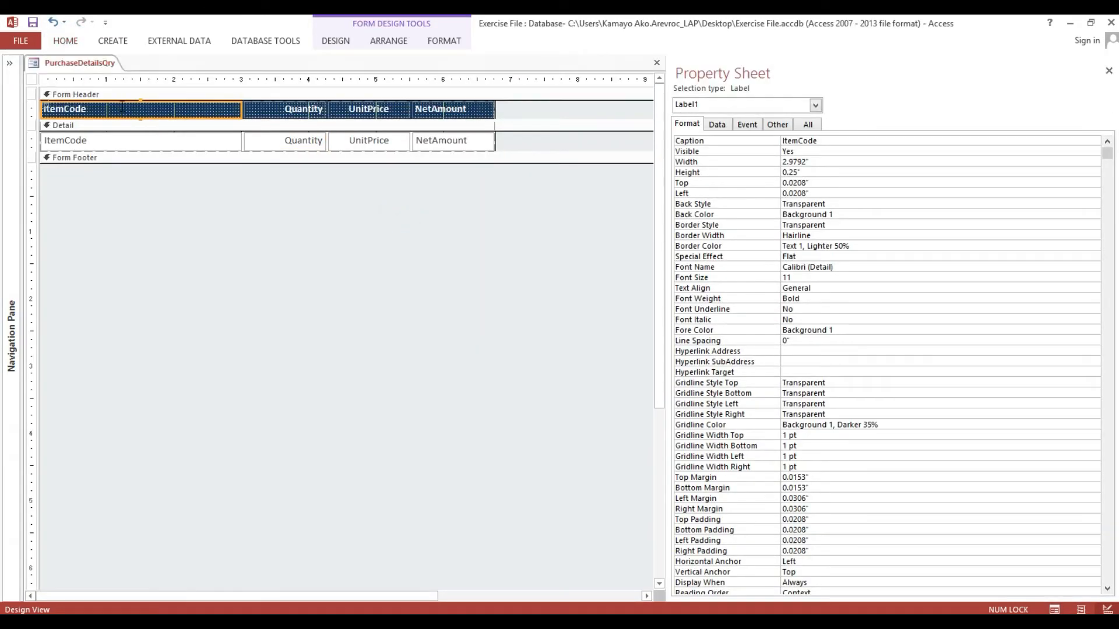
pyautogui.click(122, 108)
pyautogui.doubleClick(139, 108)
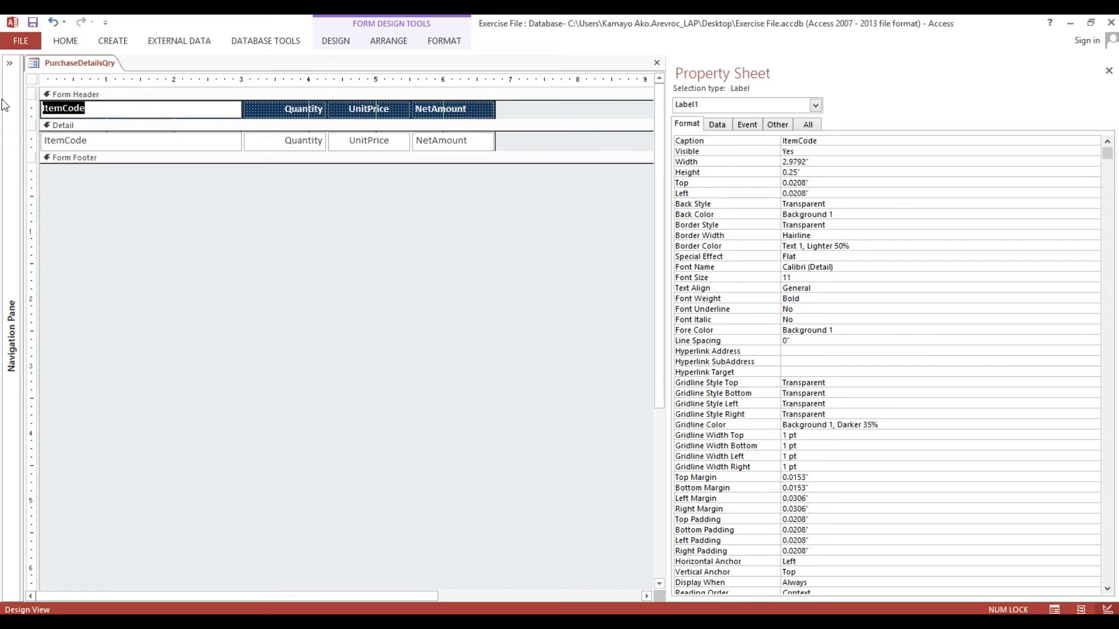
pyautogui.write('Descr')
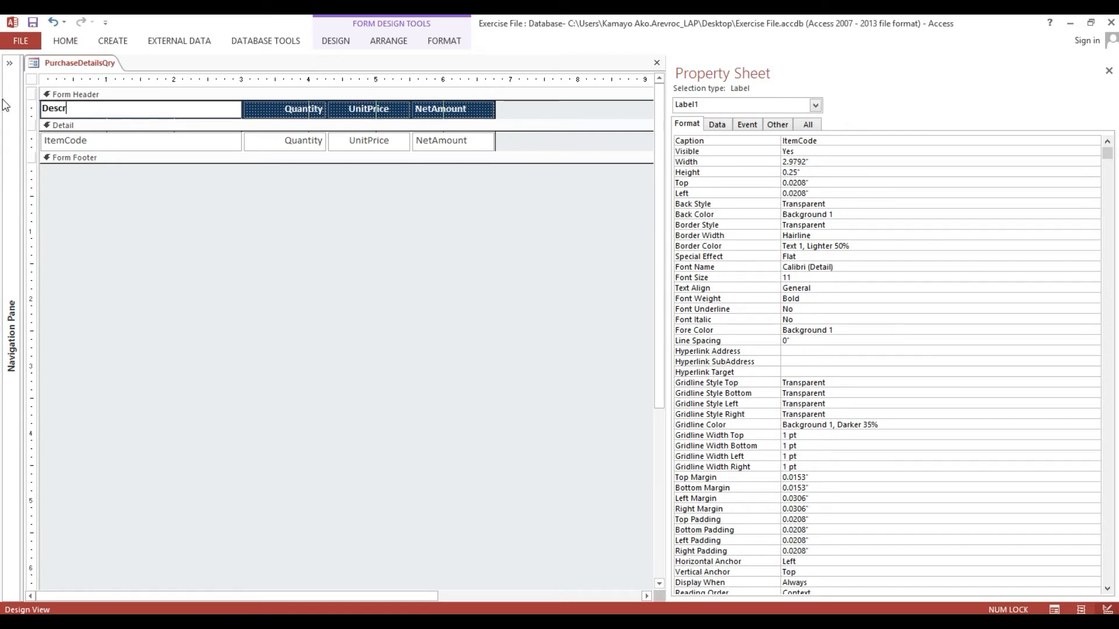
pyautogui.write('iption')
pyautogui.click(85, 235)
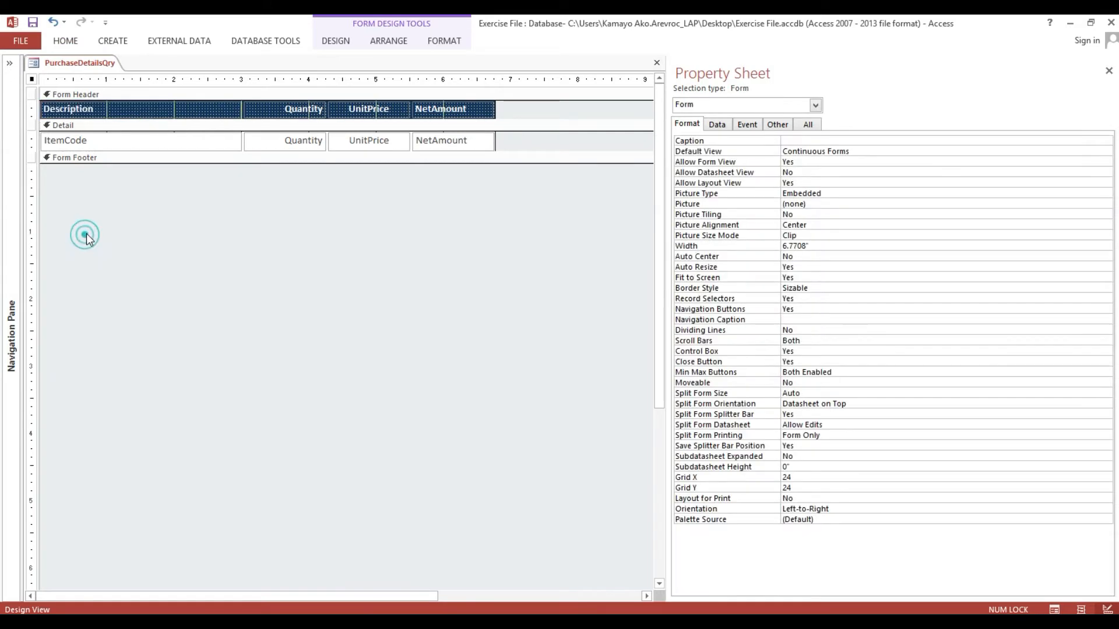
# - Left-align the text of the ItemCode text box in the Detail section
pyautogui.click(144, 141)
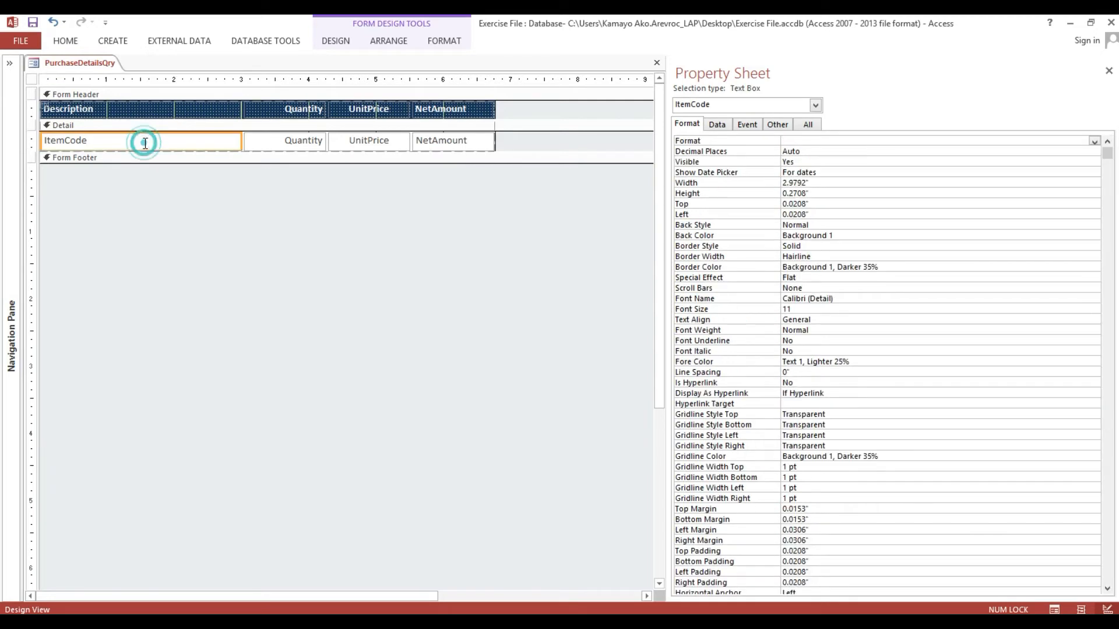
pyautogui.click(64, 41)
pyautogui.click(681, 86)
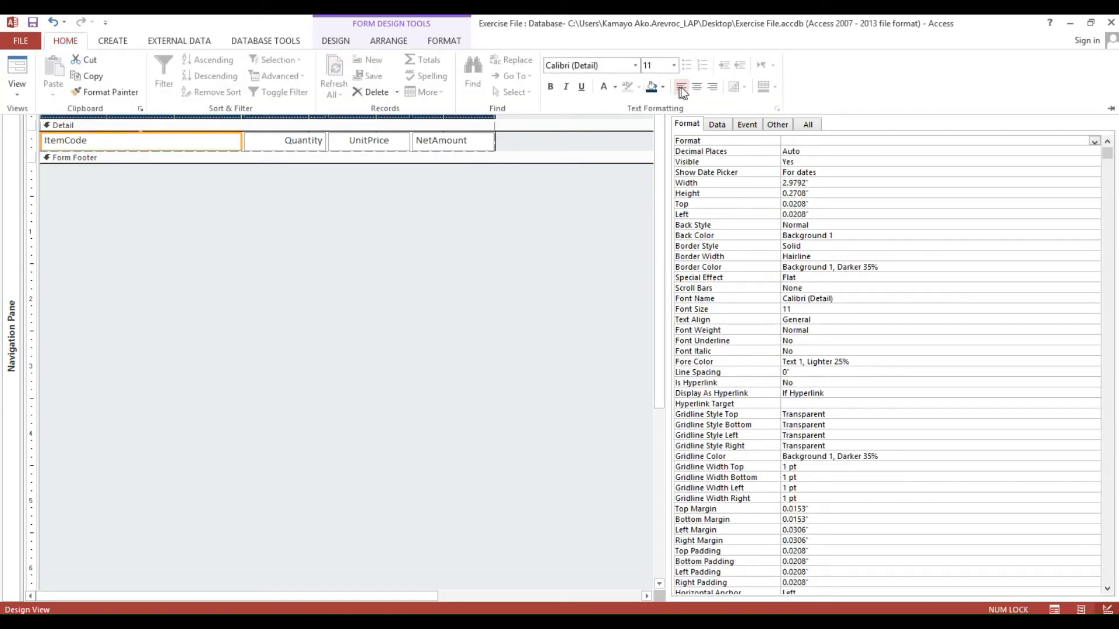
pyautogui.click(152, 279)
pyautogui.click(152, 278)
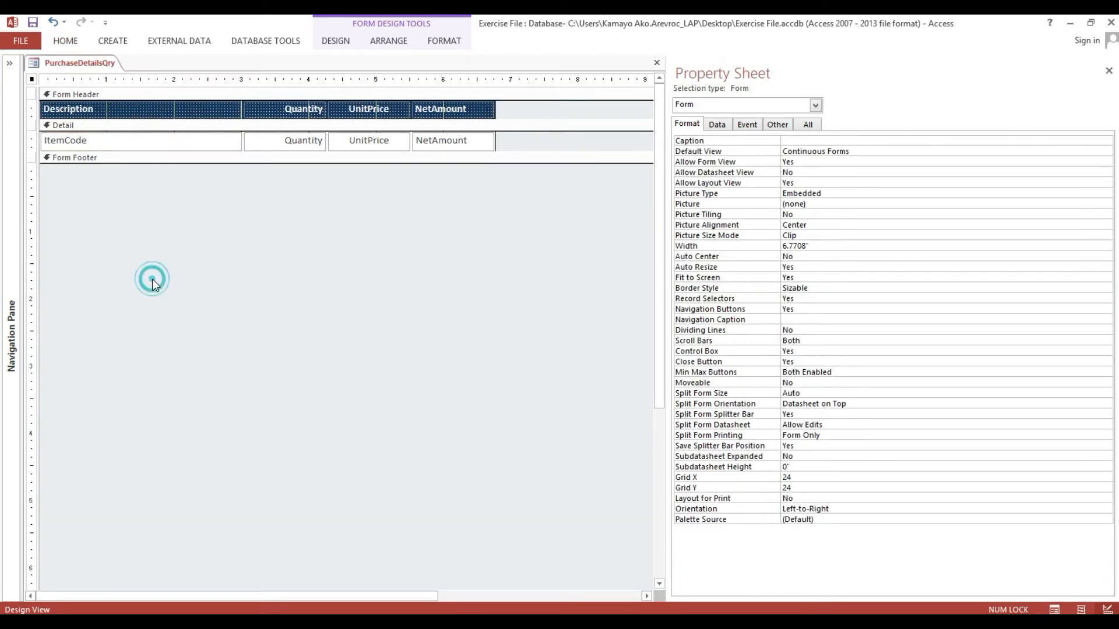
# - Preview the Description column in Form View and go back to Design View
pyautogui.click(75, 41)
pyautogui.click(17, 69)
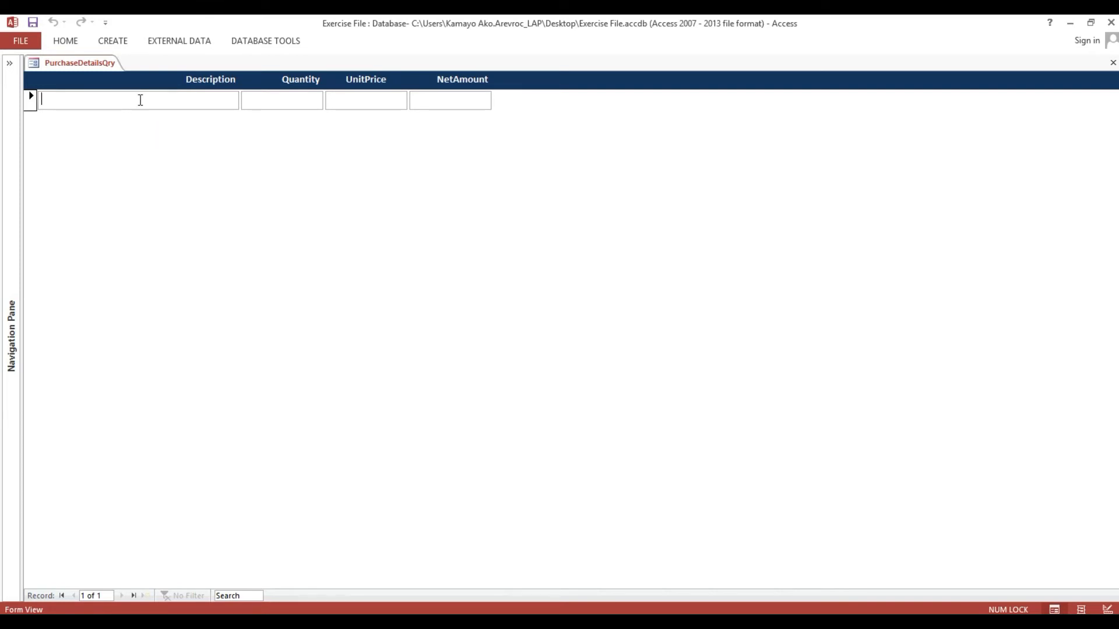
pyautogui.rightClick(161, 137)
pyautogui.click(193, 183)
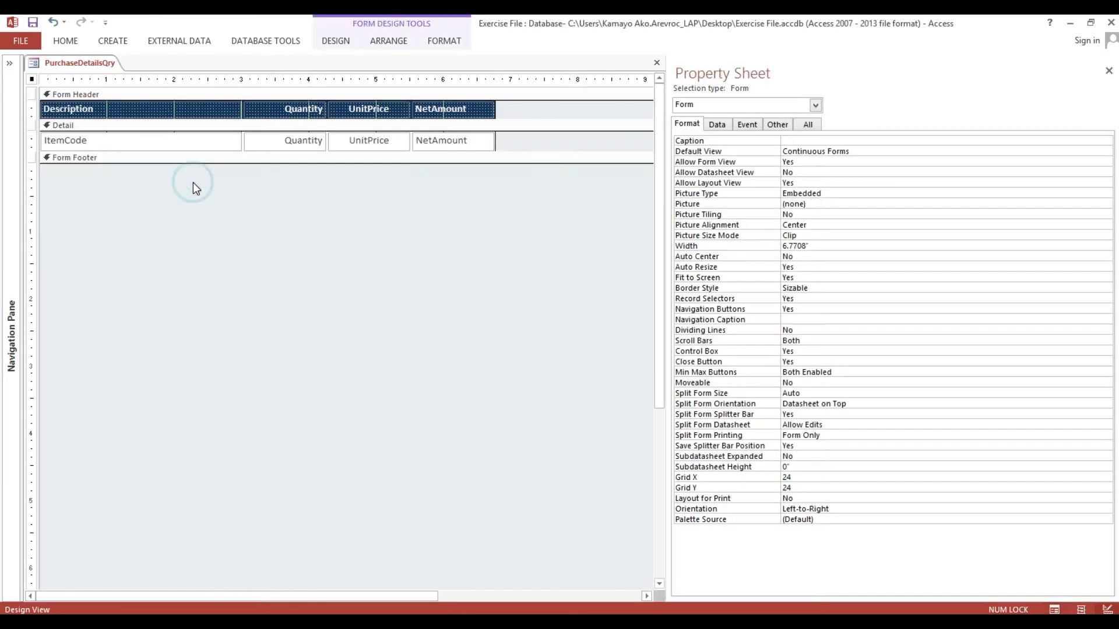
# - Convert the ItemCode text box in the Detail section to a combo box
pyautogui.click(169, 146)
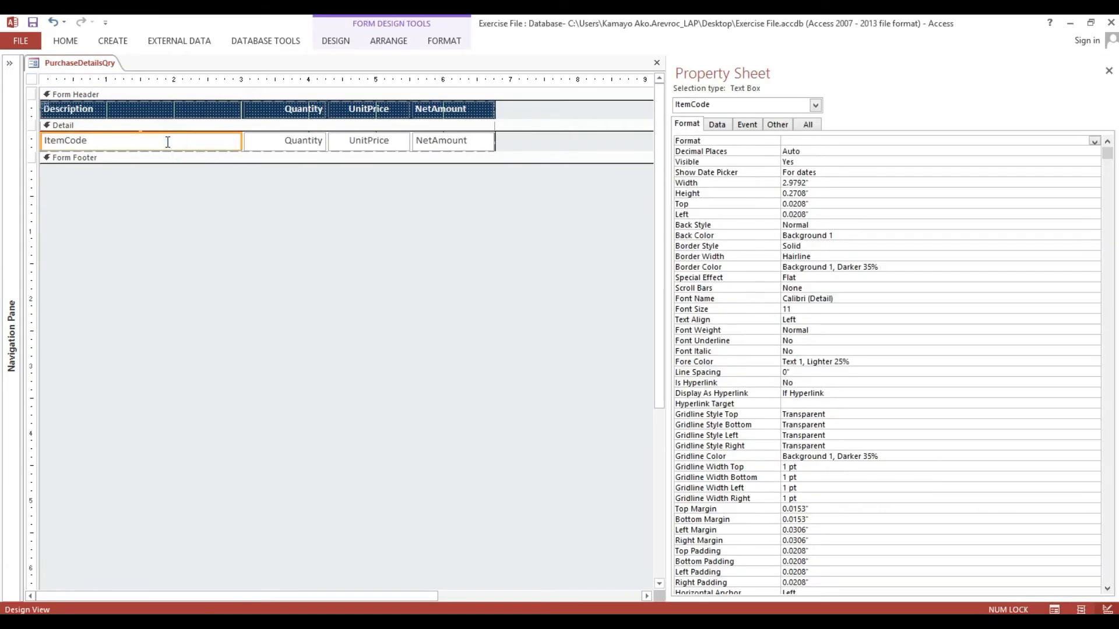
pyautogui.rightClick(172, 152)
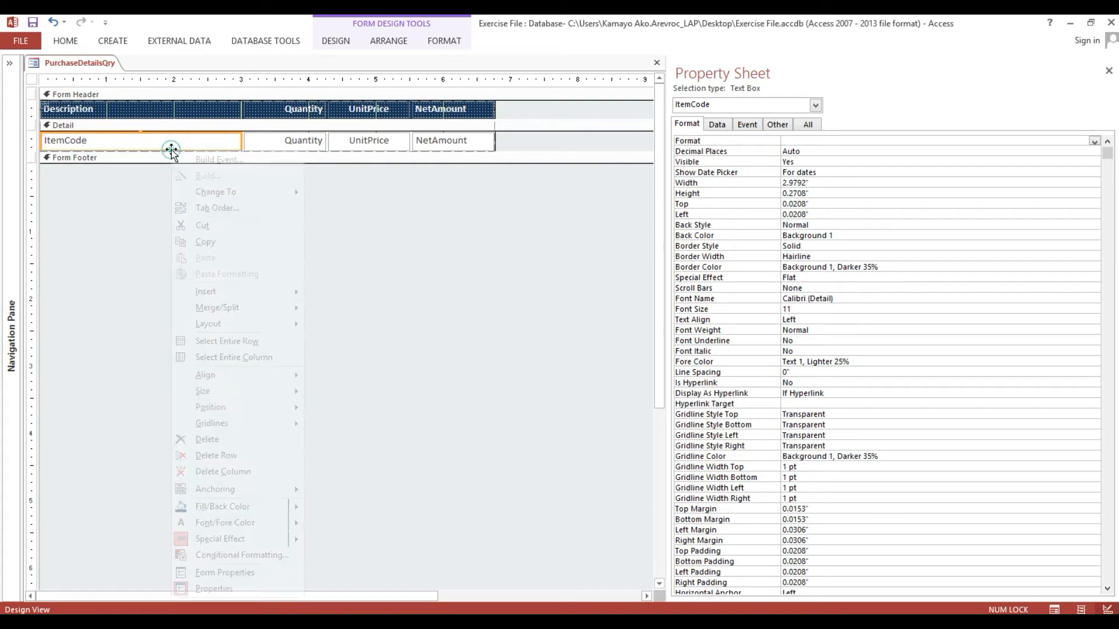
pyautogui.moveTo(193, 194)
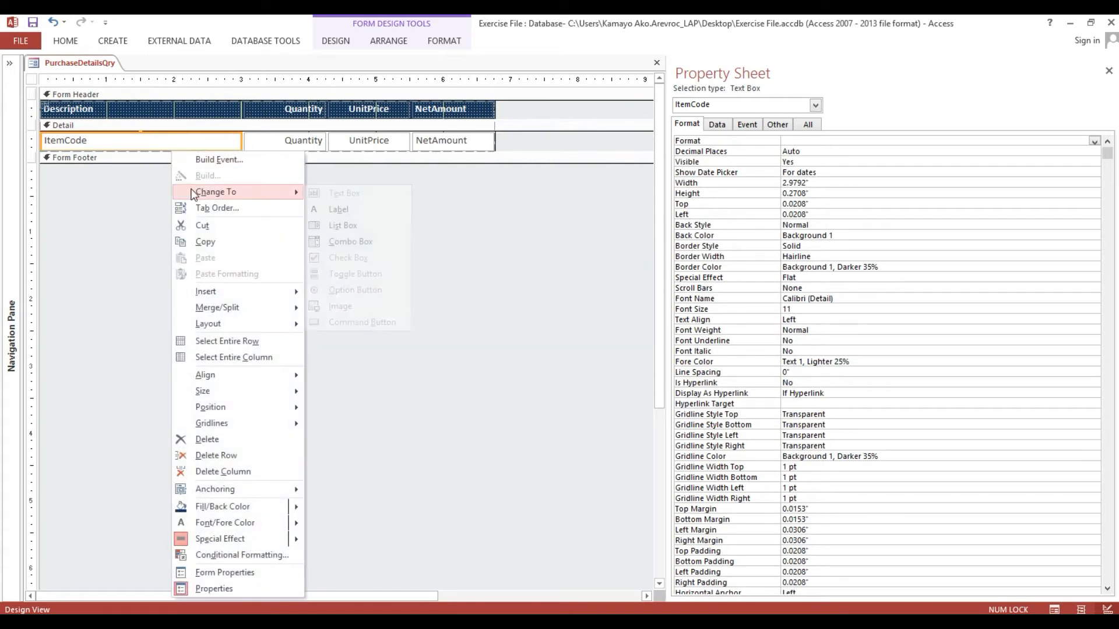
pyautogui.click(350, 241)
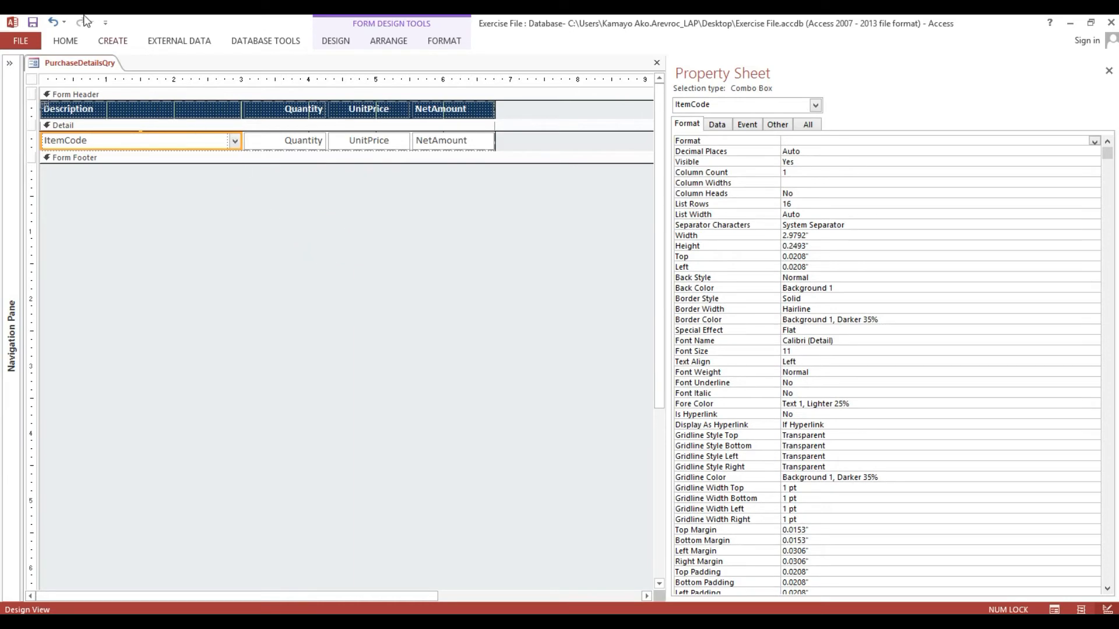
# - Try out the ItemCode combo box's drop-down list in Form View and return to Design View
pyautogui.click(61, 41)
pyautogui.click(21, 70)
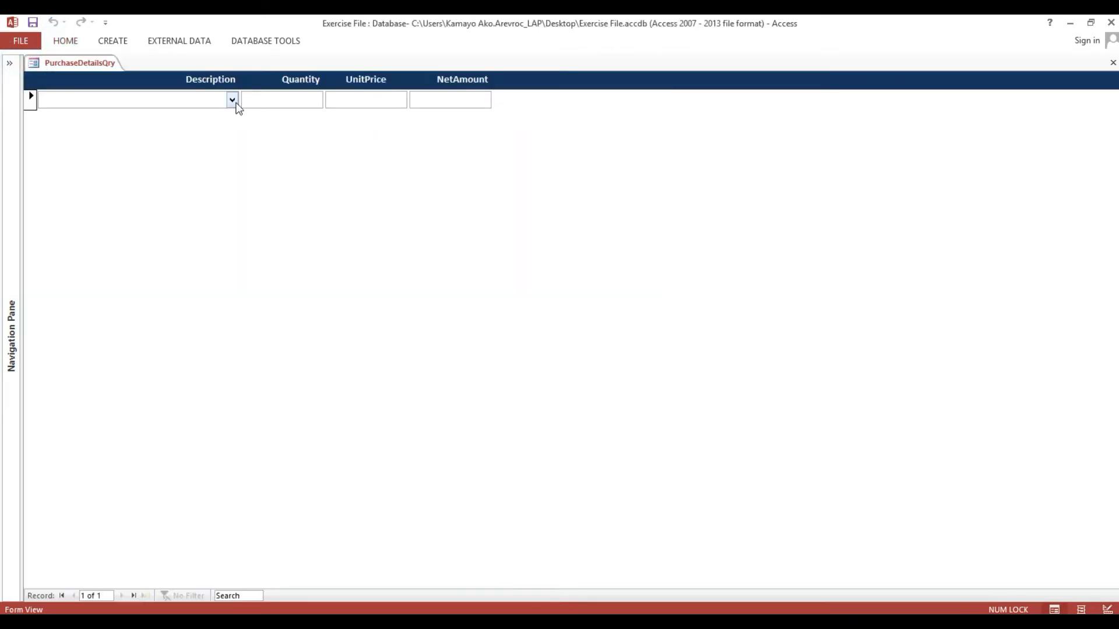
pyautogui.click(233, 100)
pyautogui.rightClick(227, 143)
pyautogui.click(249, 186)
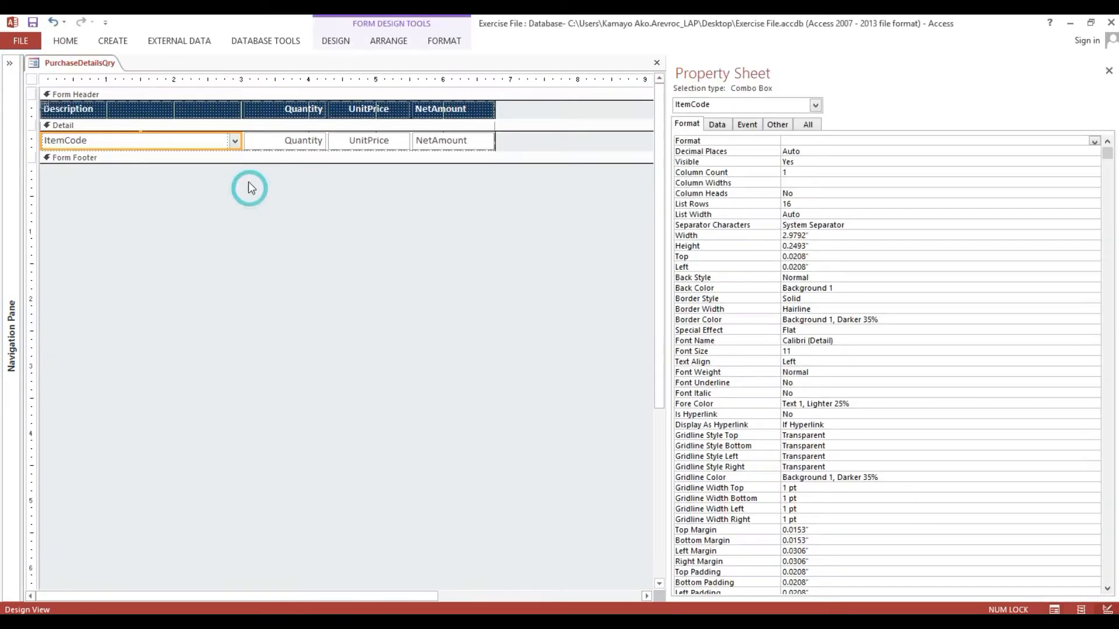
# - Open the query builder for the ItemCode combo box's Row Source and add the Inventory table
pyautogui.click(717, 124)
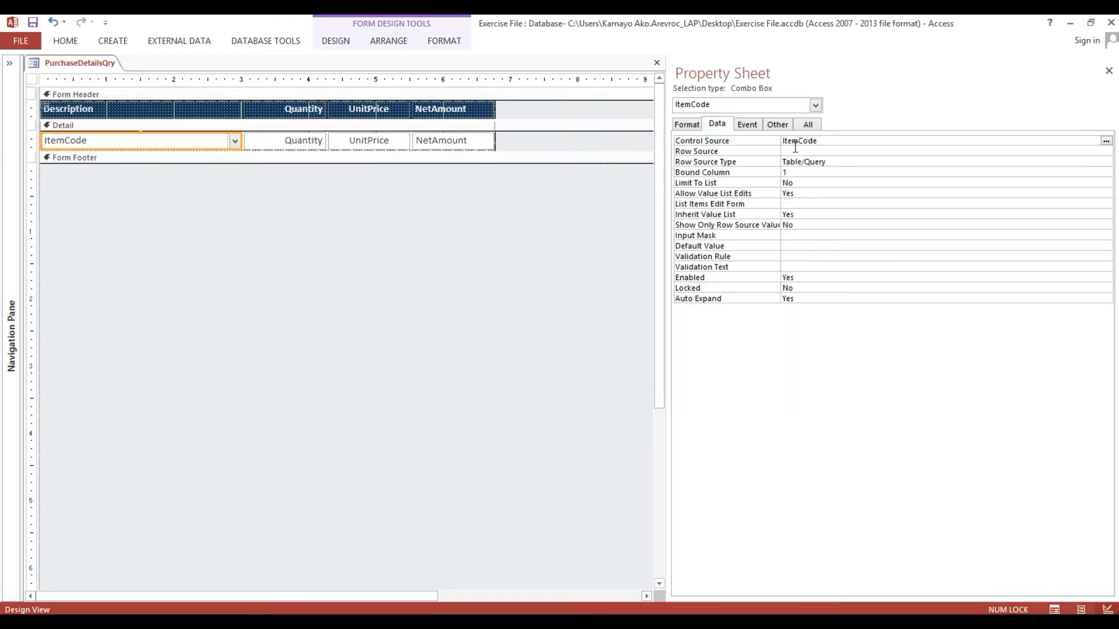
pyautogui.click(890, 137)
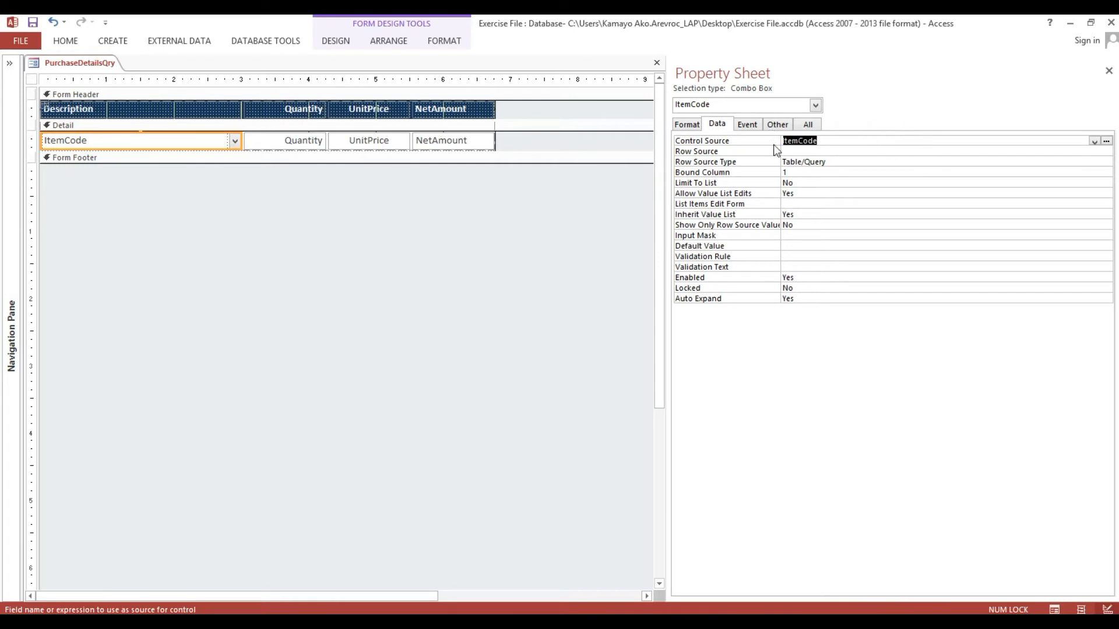
pyautogui.click(798, 150)
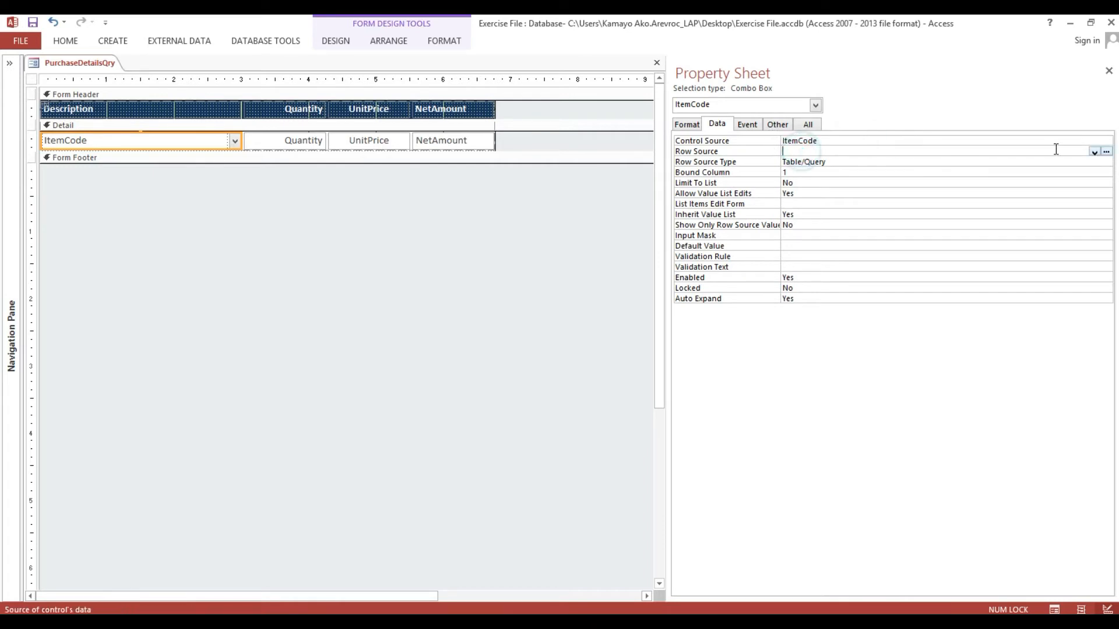
pyautogui.click(1105, 152)
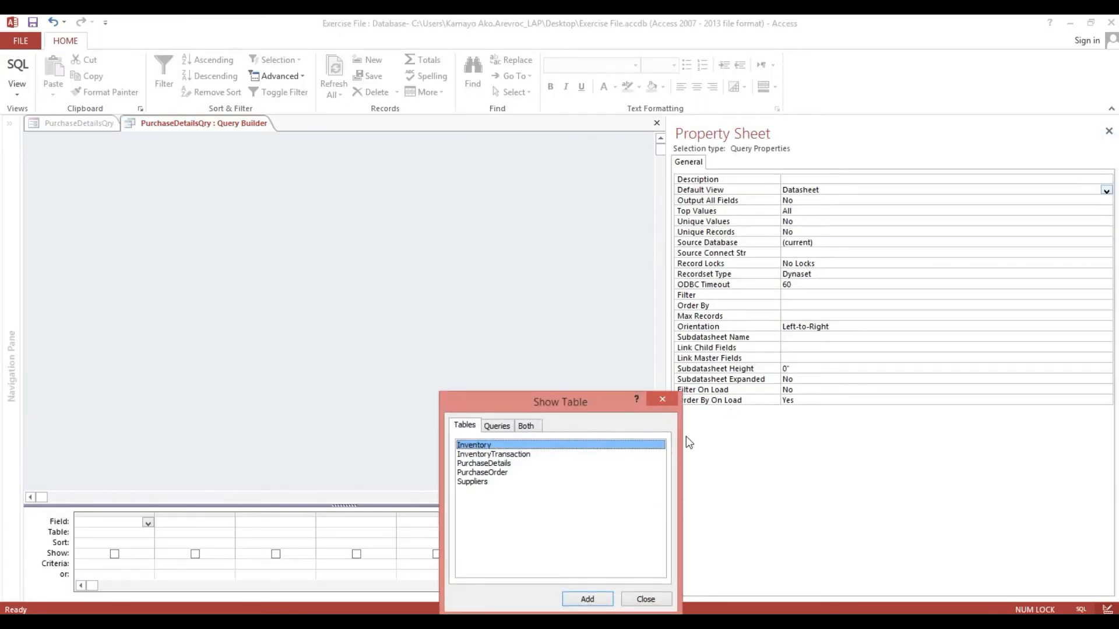
pyautogui.moveTo(480, 404); pyautogui.dragTo(256, 190)
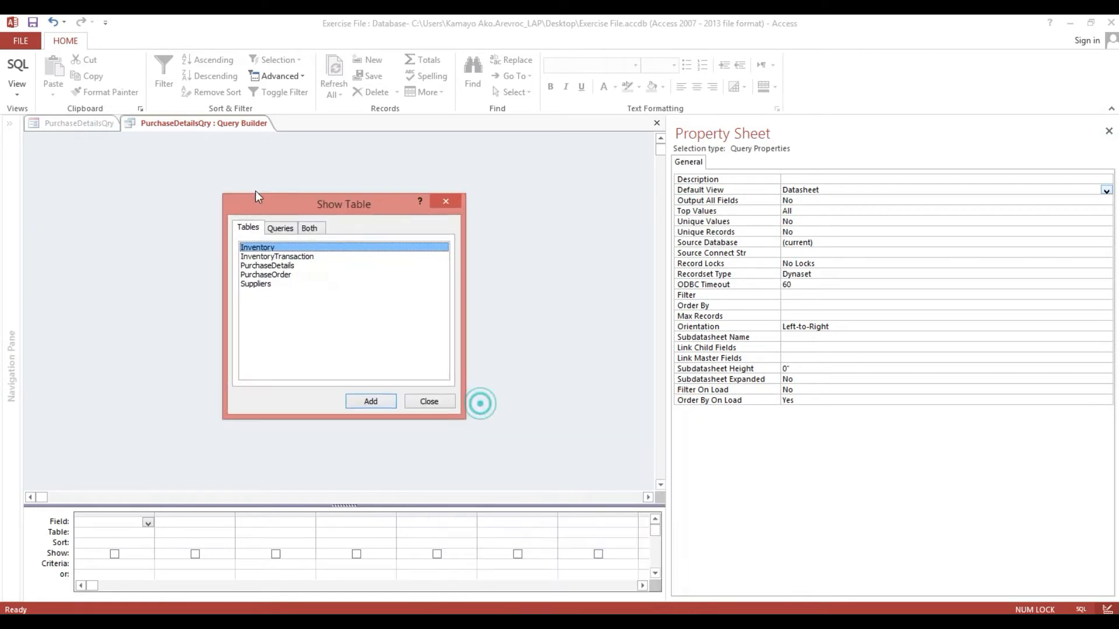
pyautogui.doubleClick(247, 228)
pyautogui.click(410, 382)
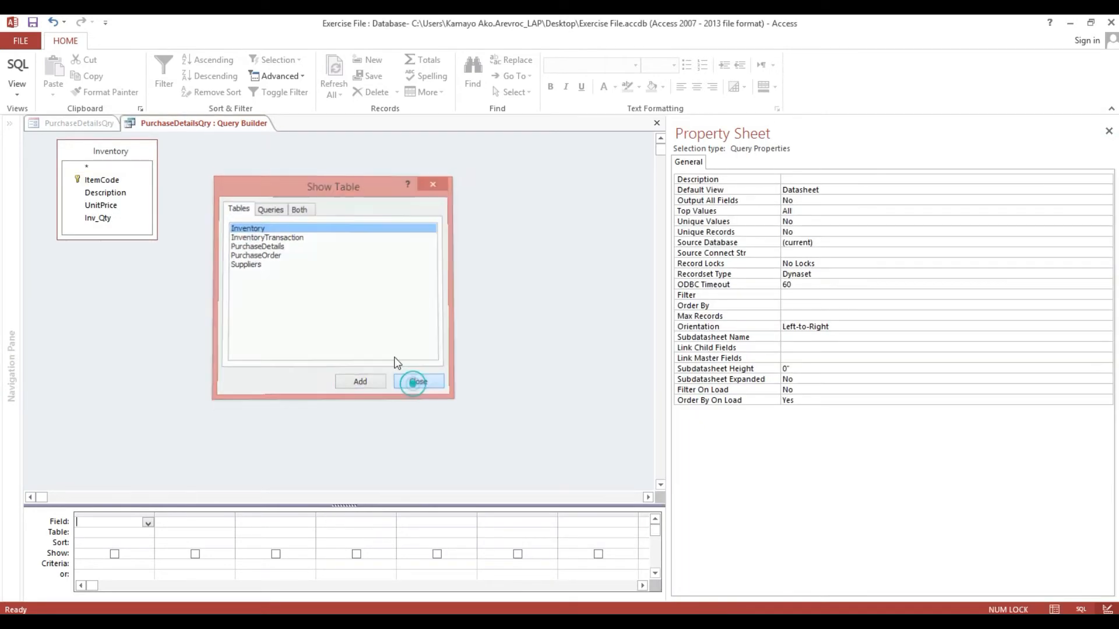
# - Add the ItemCode, UnitPrice and Description fields to the query and save it as the combo box's row source
pyautogui.doubleClick(102, 180)
pyautogui.doubleClick(106, 207)
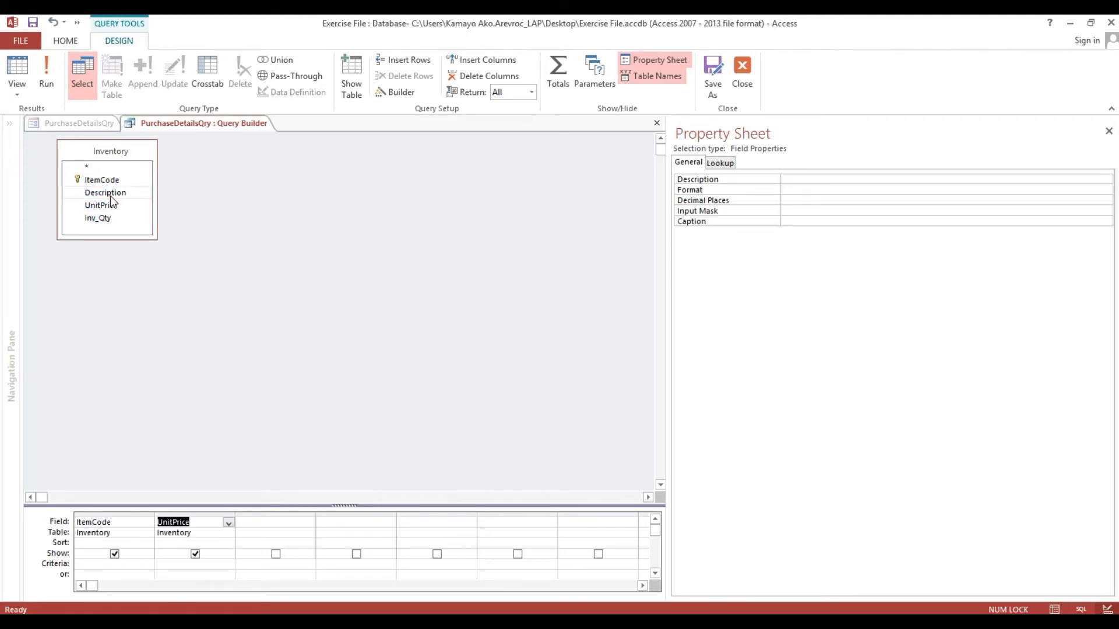
pyautogui.doubleClick(110, 194)
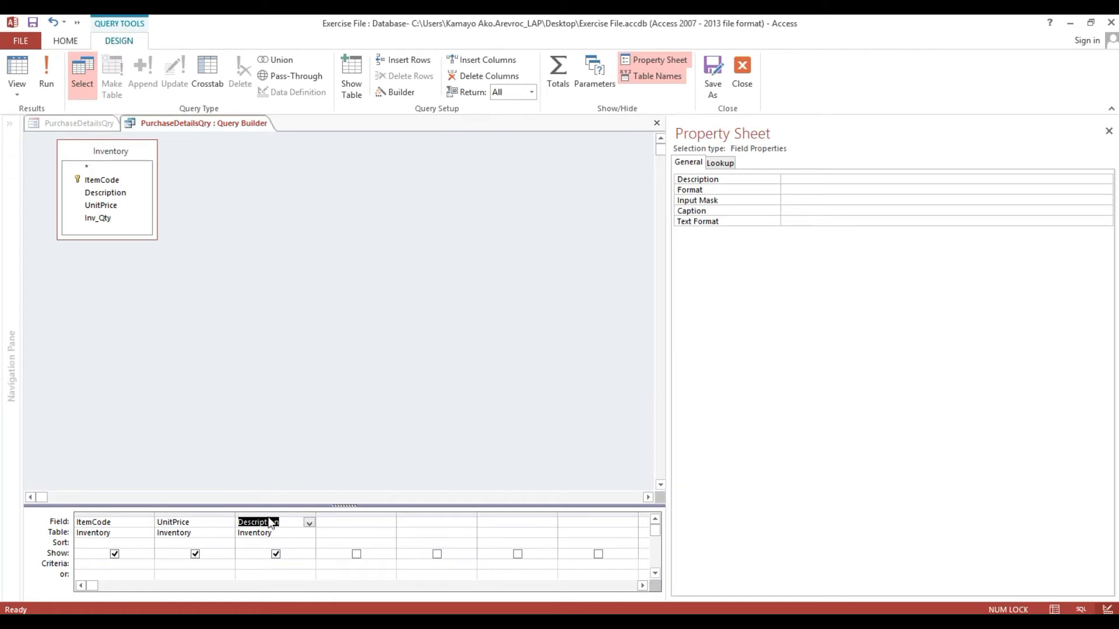
pyautogui.click(746, 65)
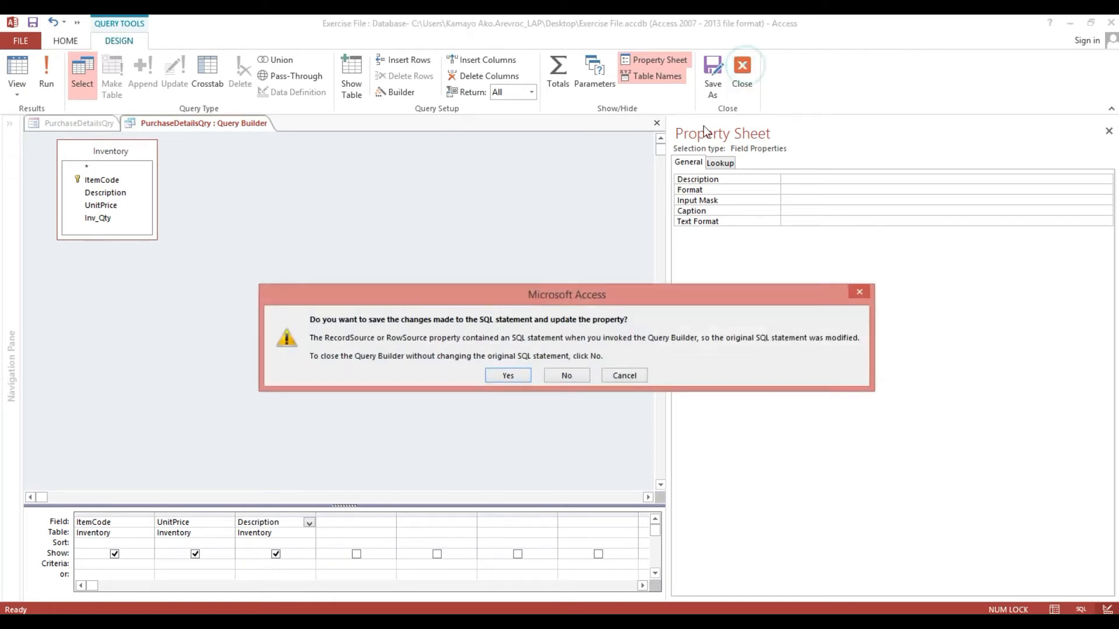
pyautogui.click(502, 378)
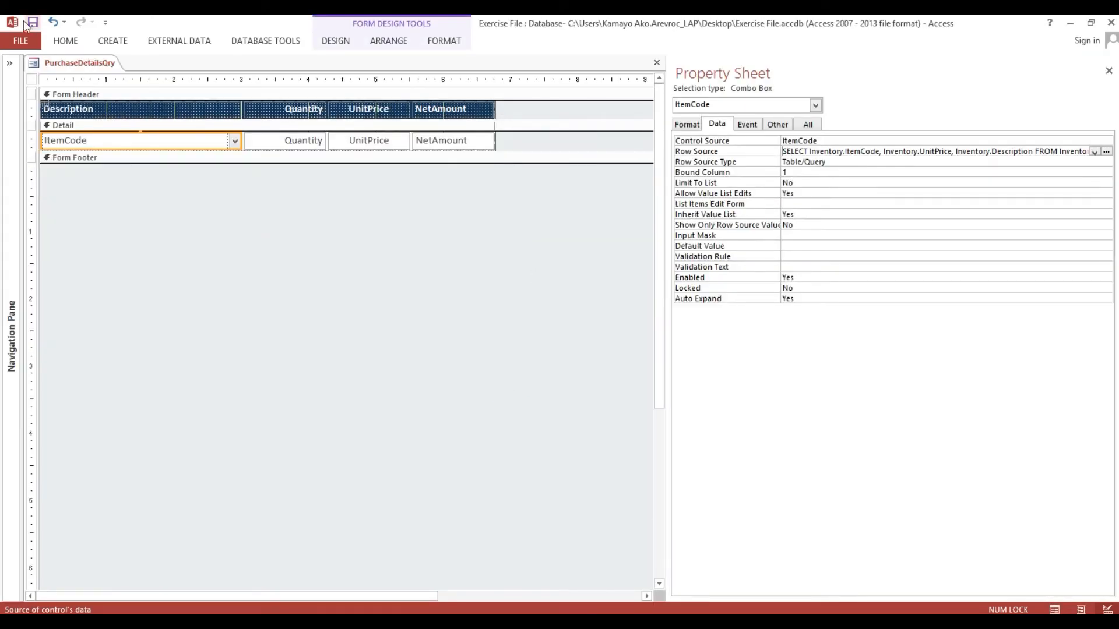
# - Check the item combo box's drop-down list in Form View and return to Design View
pyautogui.click(13, 22)
pyautogui.click(219, 67)
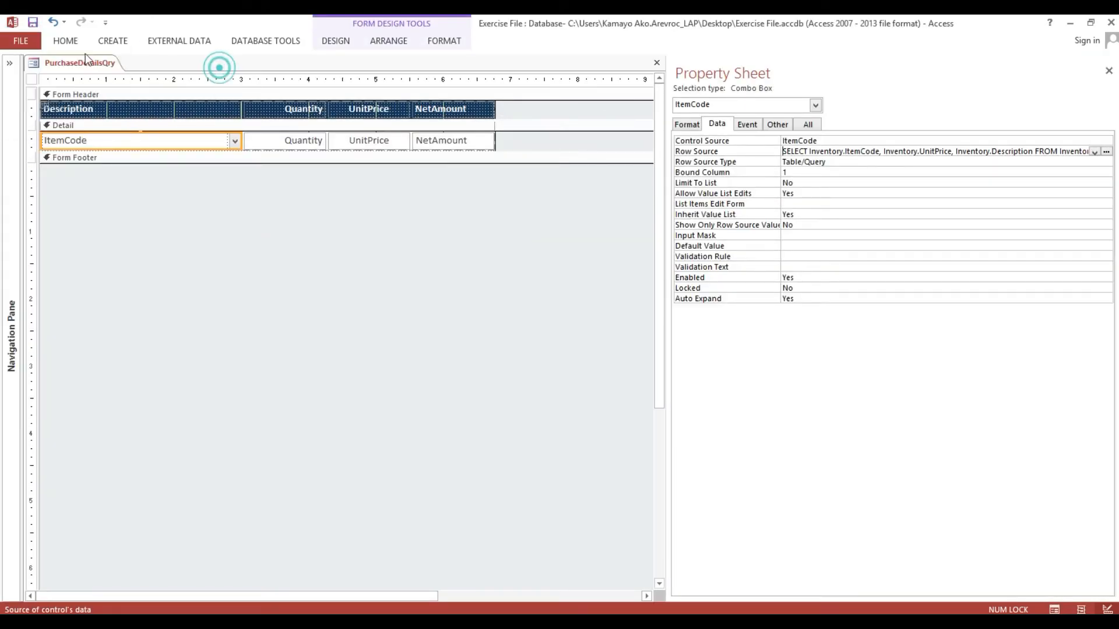
pyautogui.click(66, 41)
pyautogui.click(26, 62)
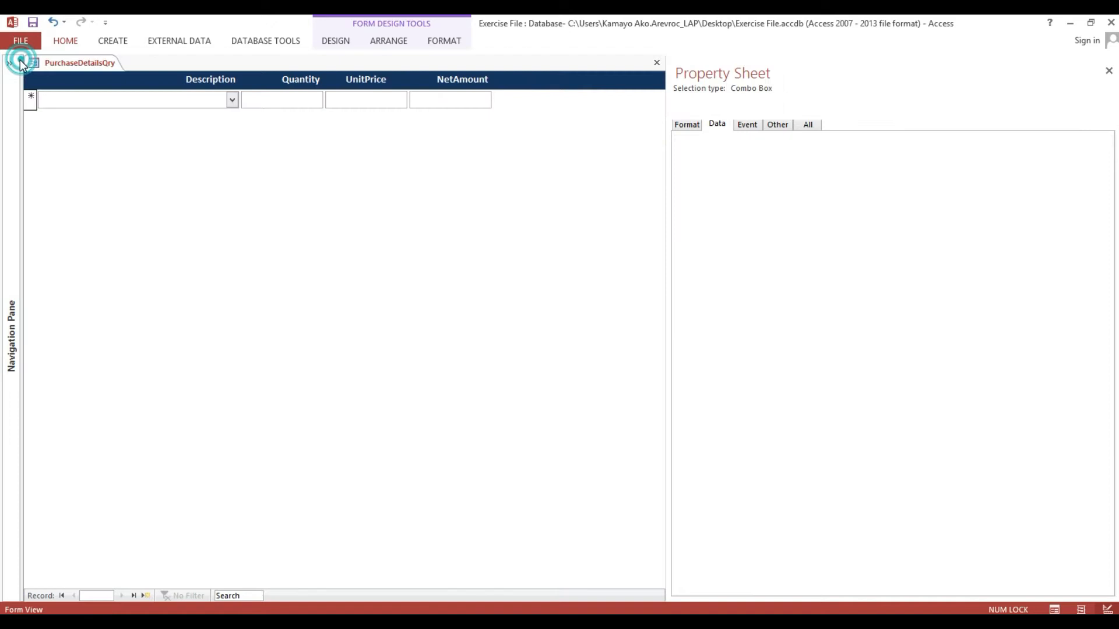
pyautogui.click(232, 100)
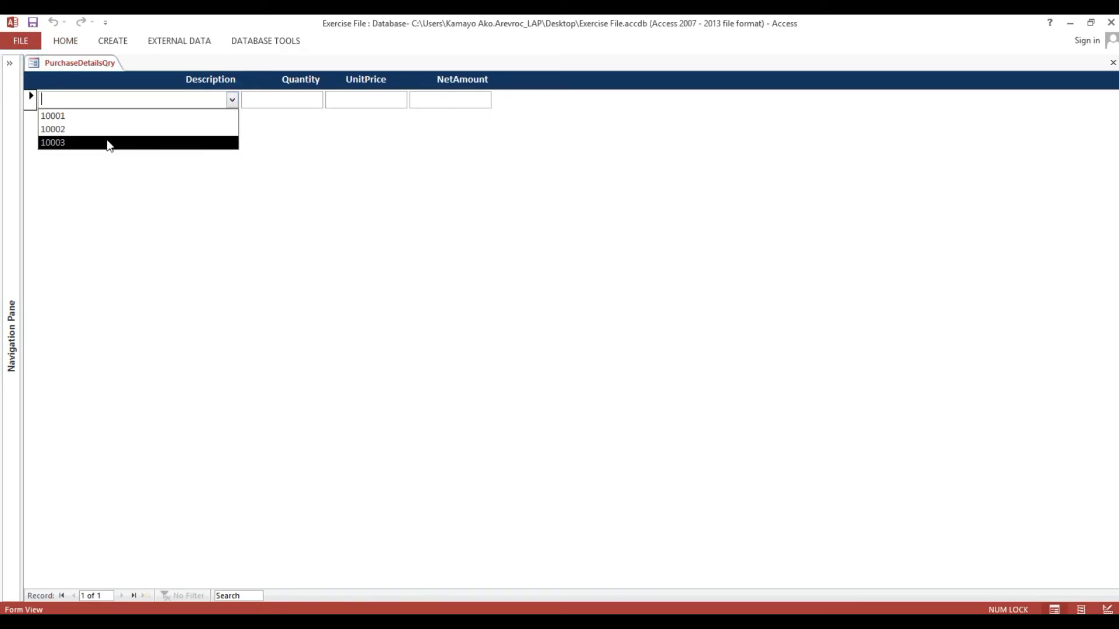
pyautogui.rightClick(303, 140)
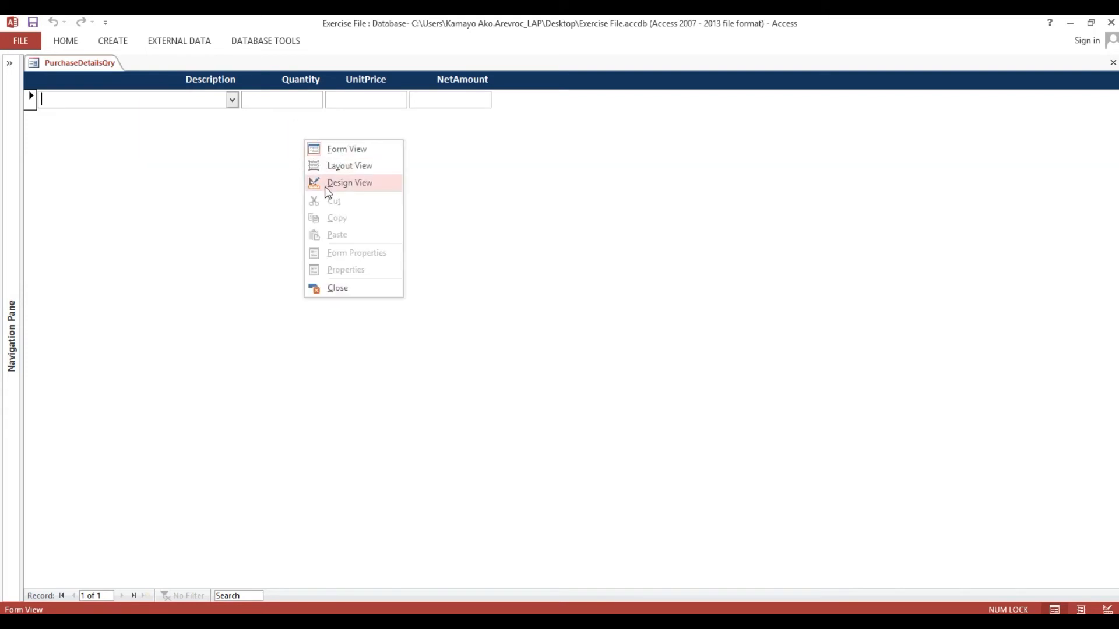
pyautogui.click(325, 187)
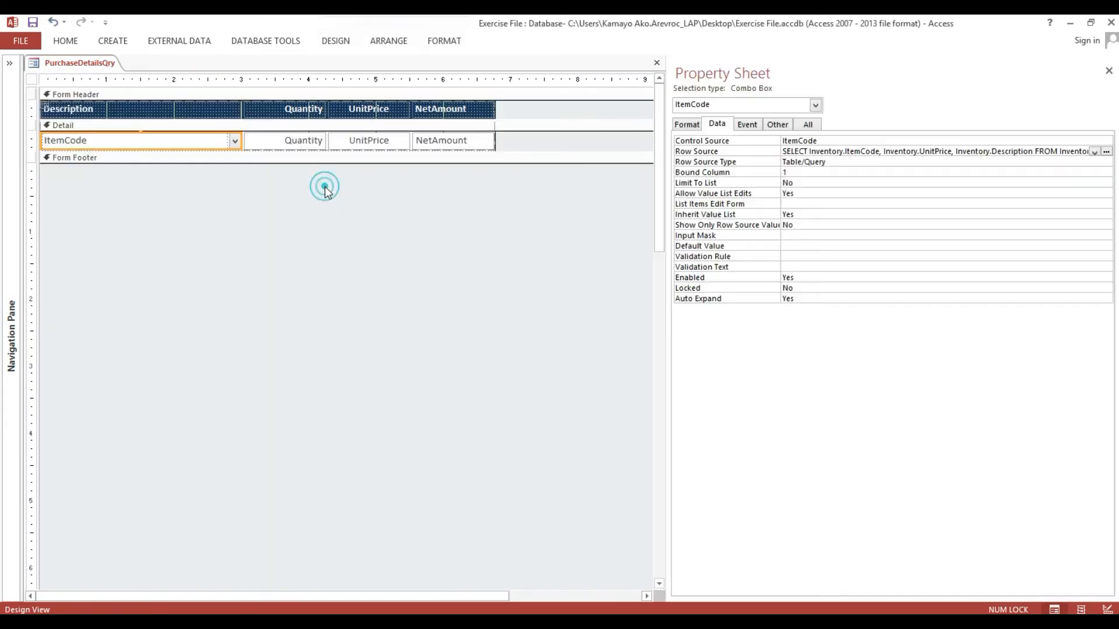
# - Set the ItemCode combo box's Column Count to 3 and its Column Widths to 0";0";3.15"
pyautogui.click(677, 124)
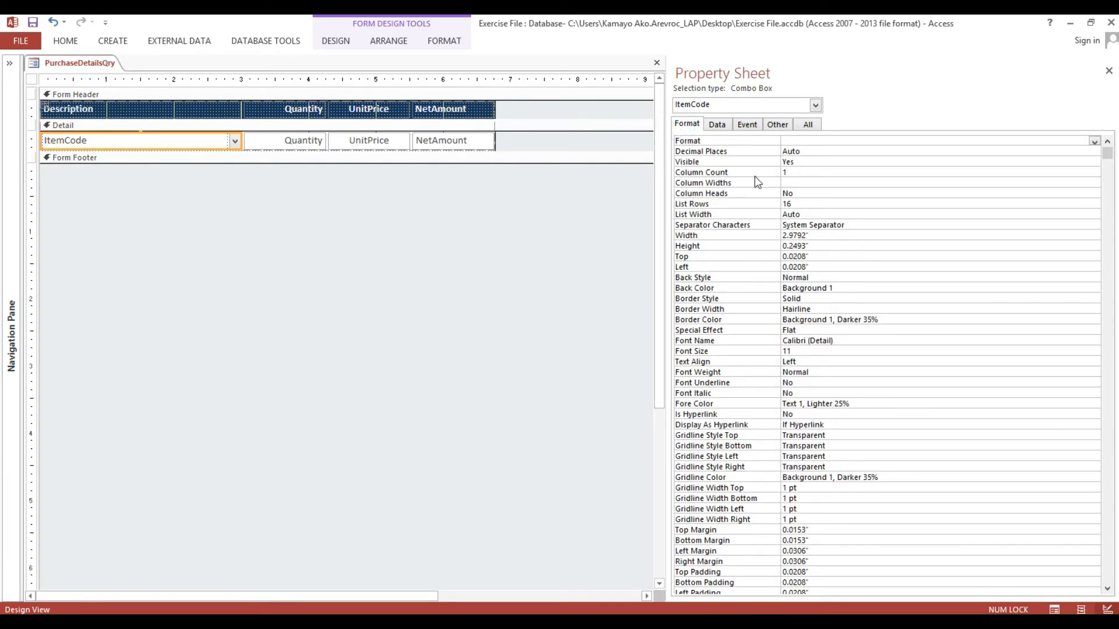
pyautogui.doubleClick(800, 175)
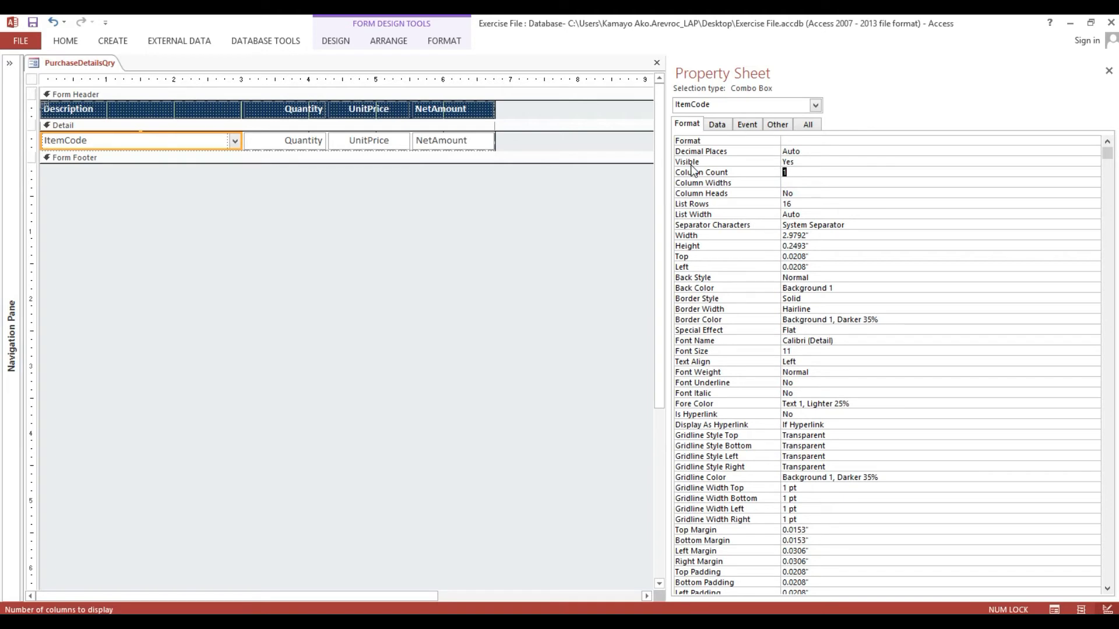
pyautogui.write('3')
pyautogui.press('Return')
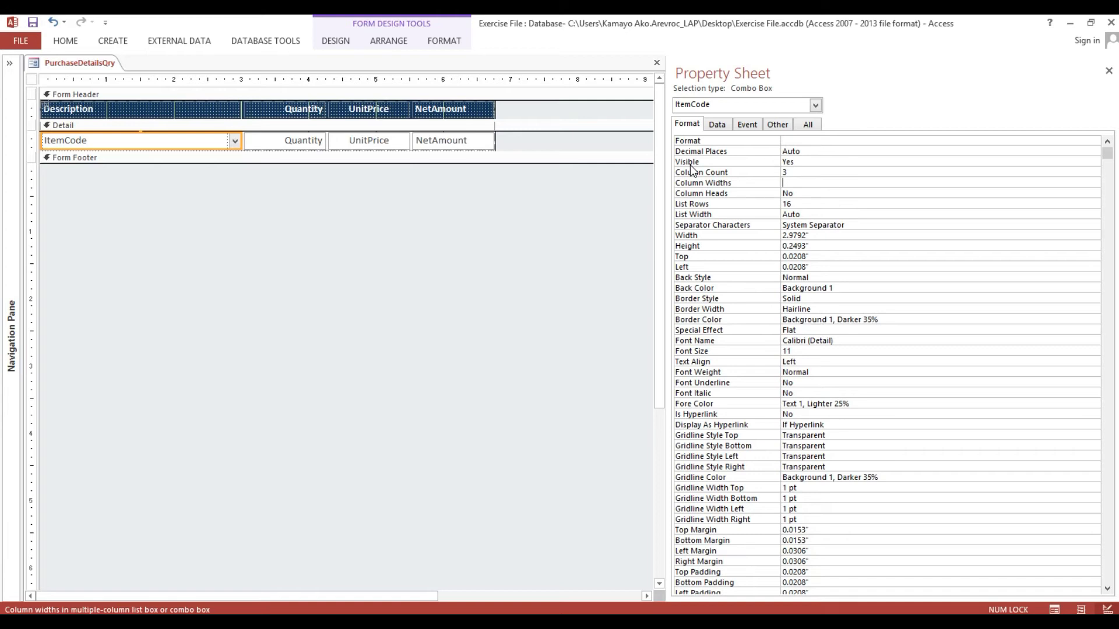
pyautogui.write('0')
pyautogui.write('0;3.15')
pyautogui.press('Return')
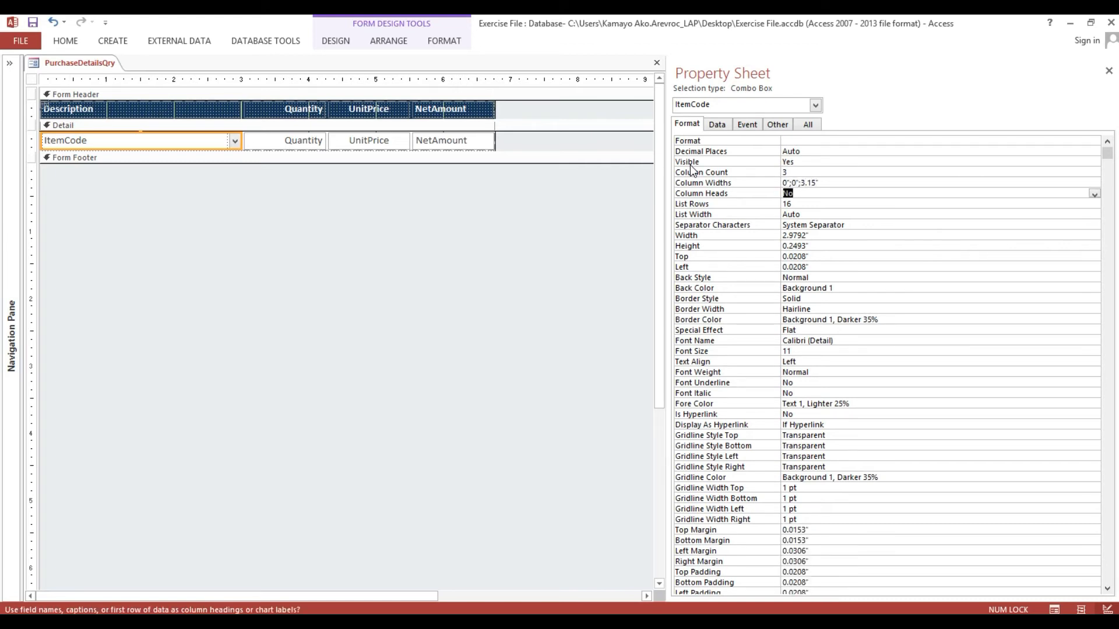
# - Show the form in Form View and choose Milk from the Description combo box
pyautogui.click(75, 38)
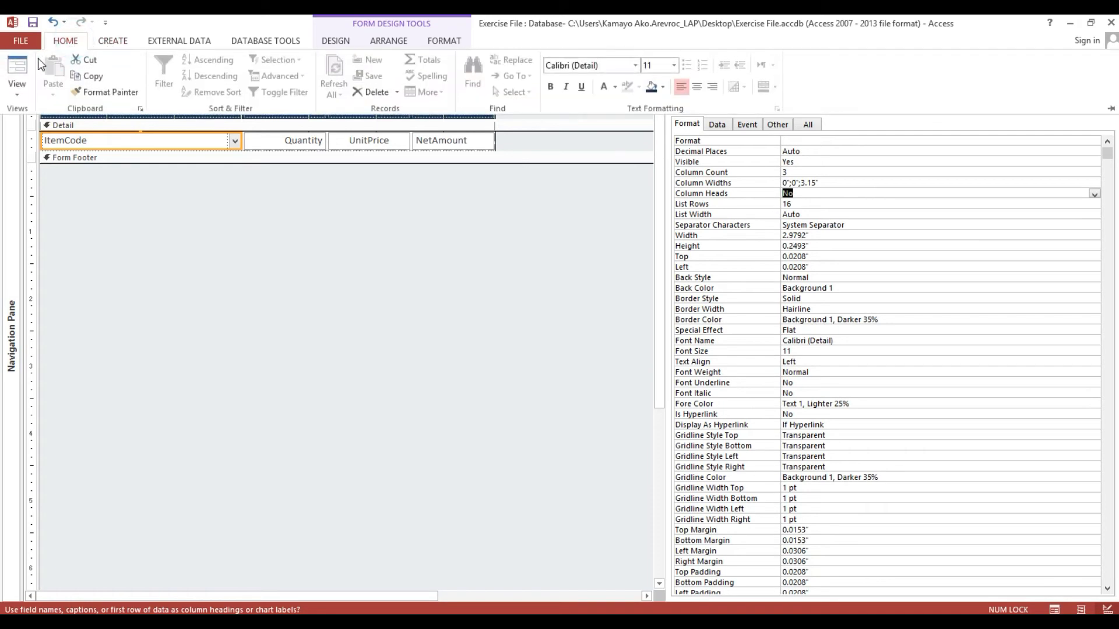
pyautogui.click(19, 65)
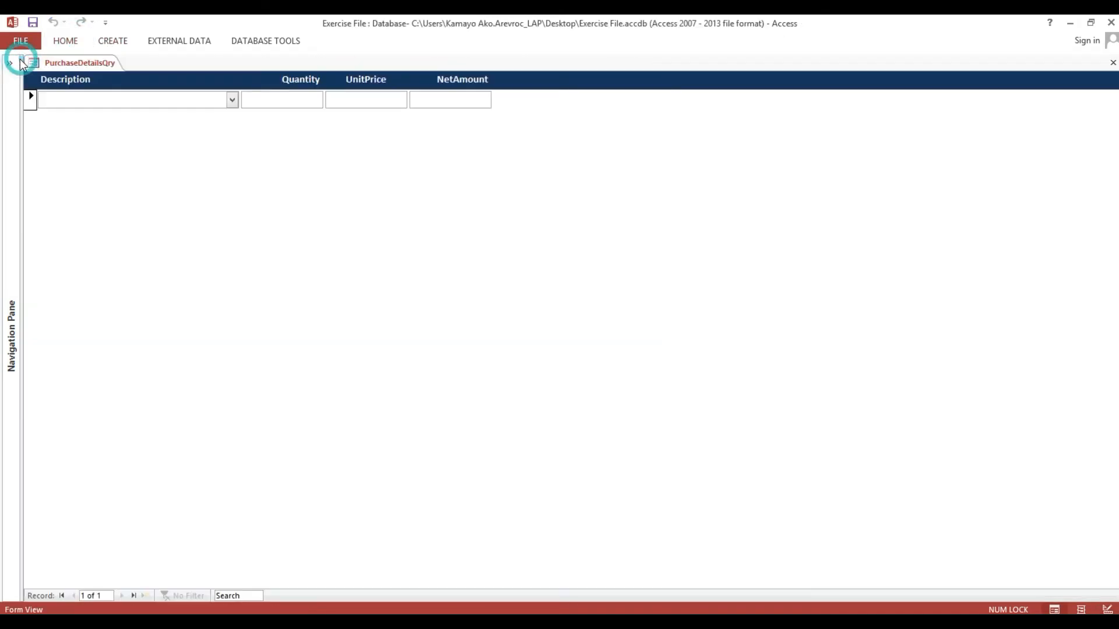
pyautogui.click(234, 105)
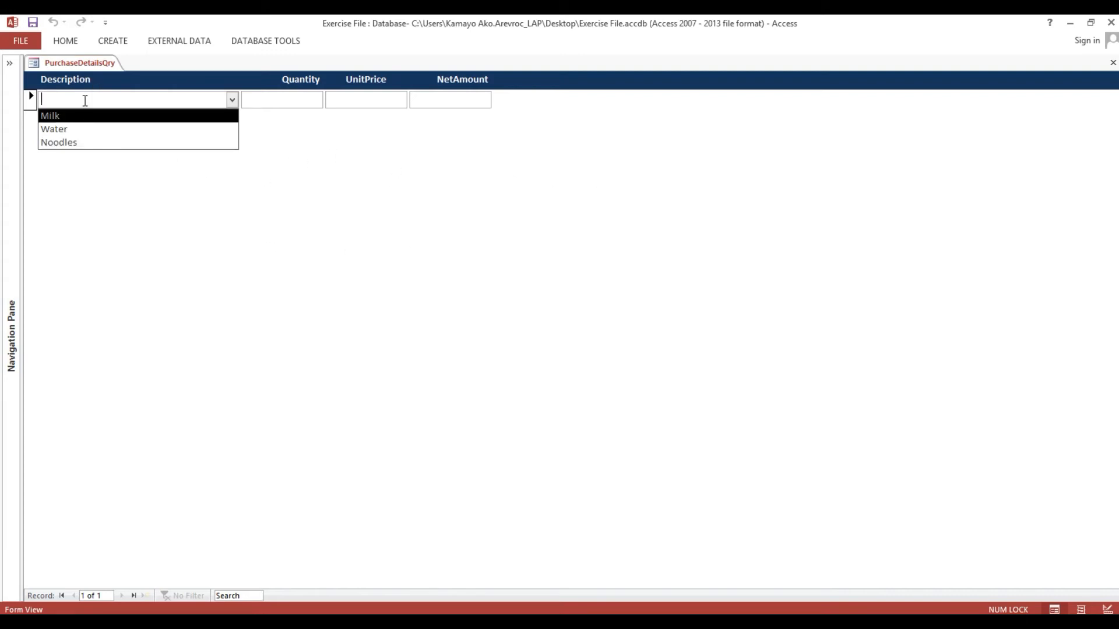
pyautogui.click(154, 117)
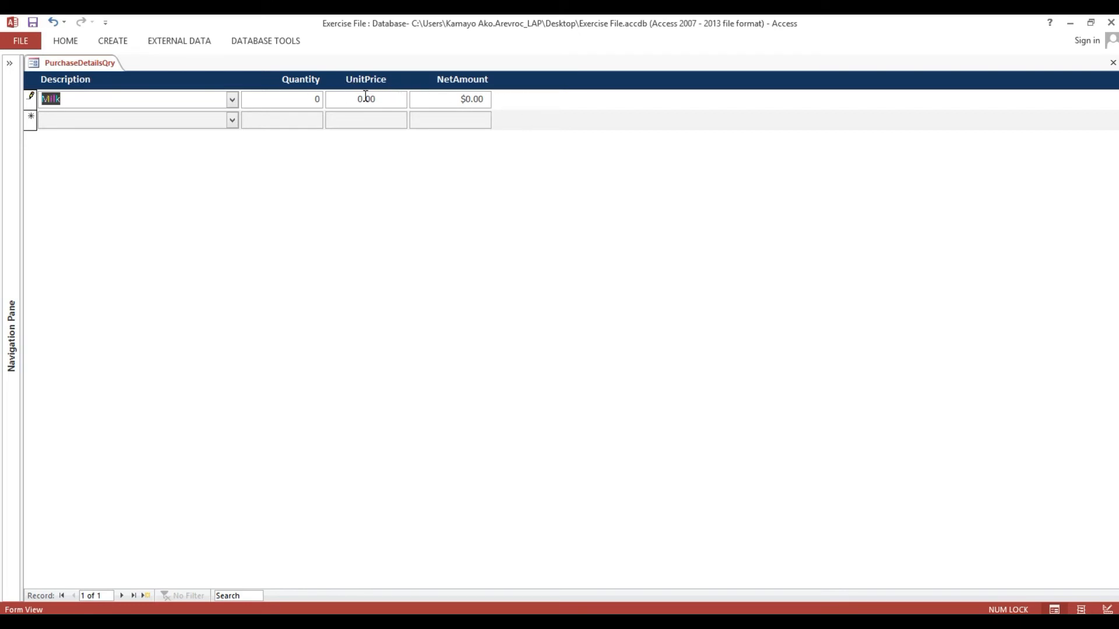
# - Change the test record's item to Water, check its UnitPrice, and try to return to Design View
pyautogui.click(232, 100)
pyautogui.click(233, 101)
pyautogui.click(234, 100)
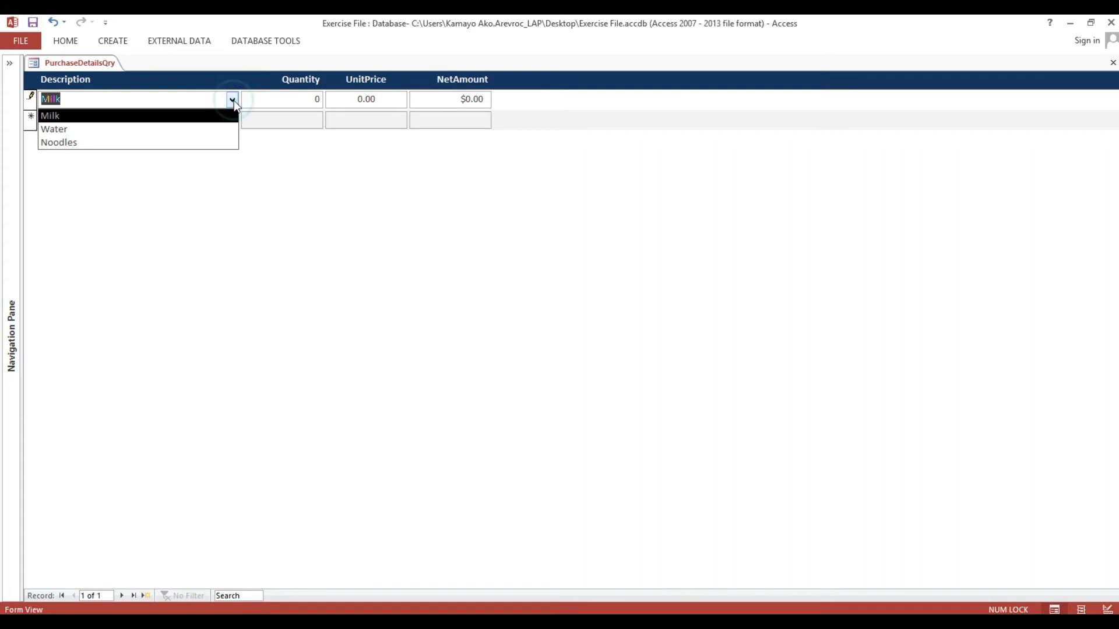
pyautogui.click(77, 128)
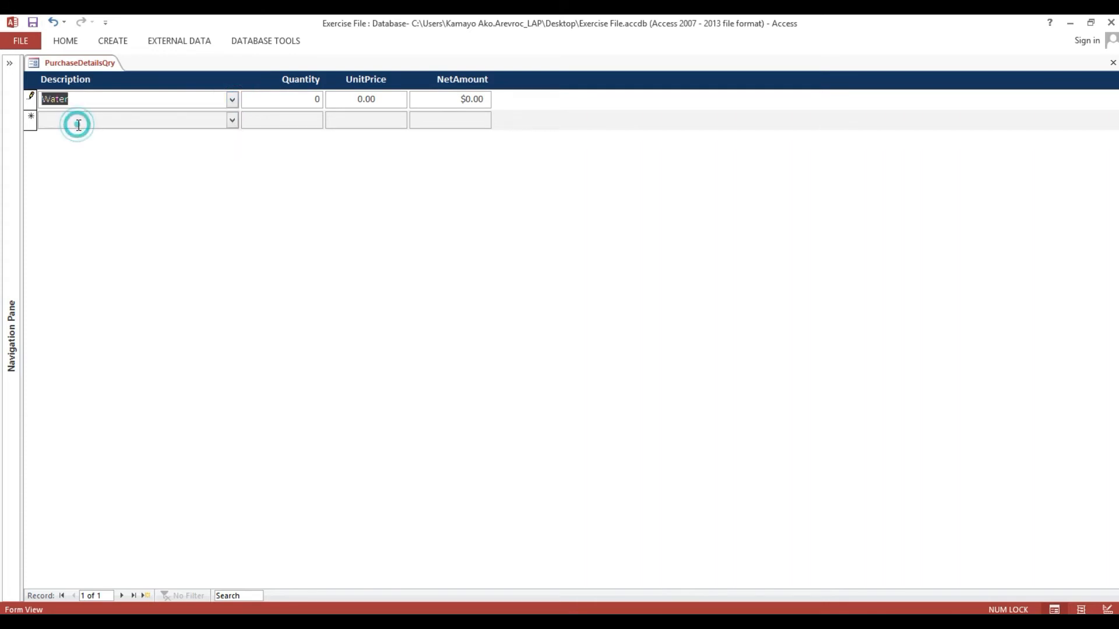
pyautogui.click(357, 99)
pyautogui.doubleClick(362, 98)
pyautogui.rightClick(184, 78)
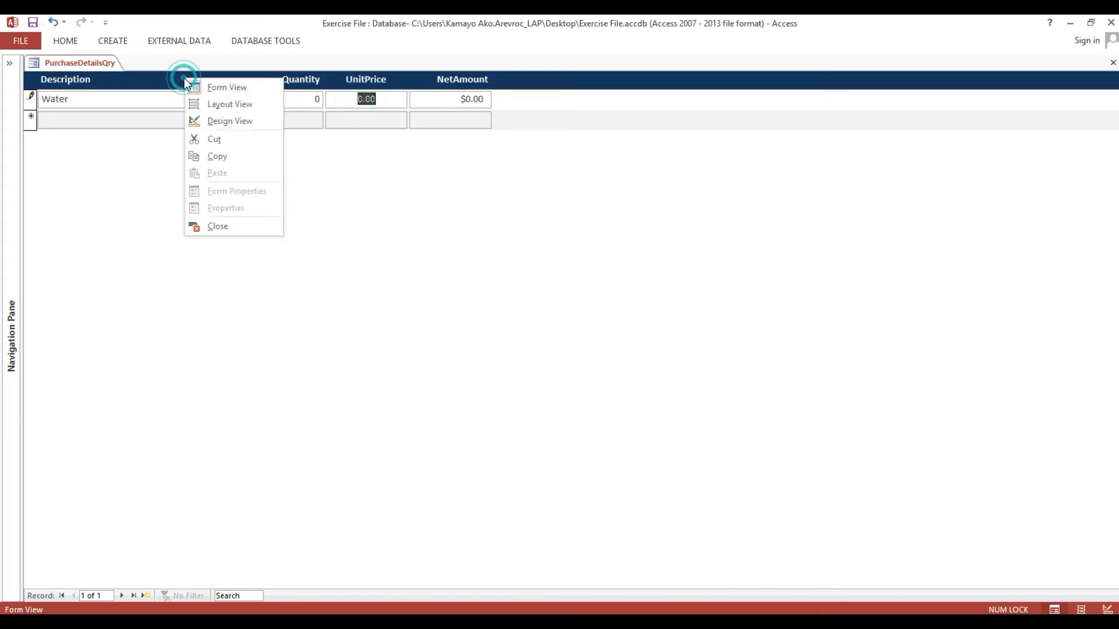
pyautogui.click(215, 122)
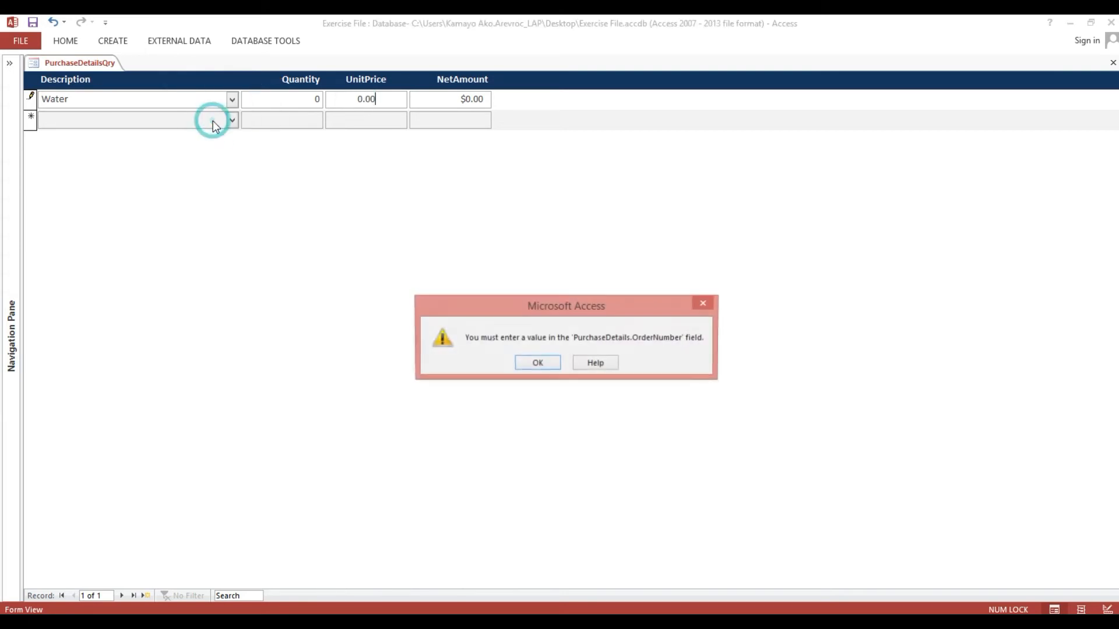
pyautogui.click(530, 362)
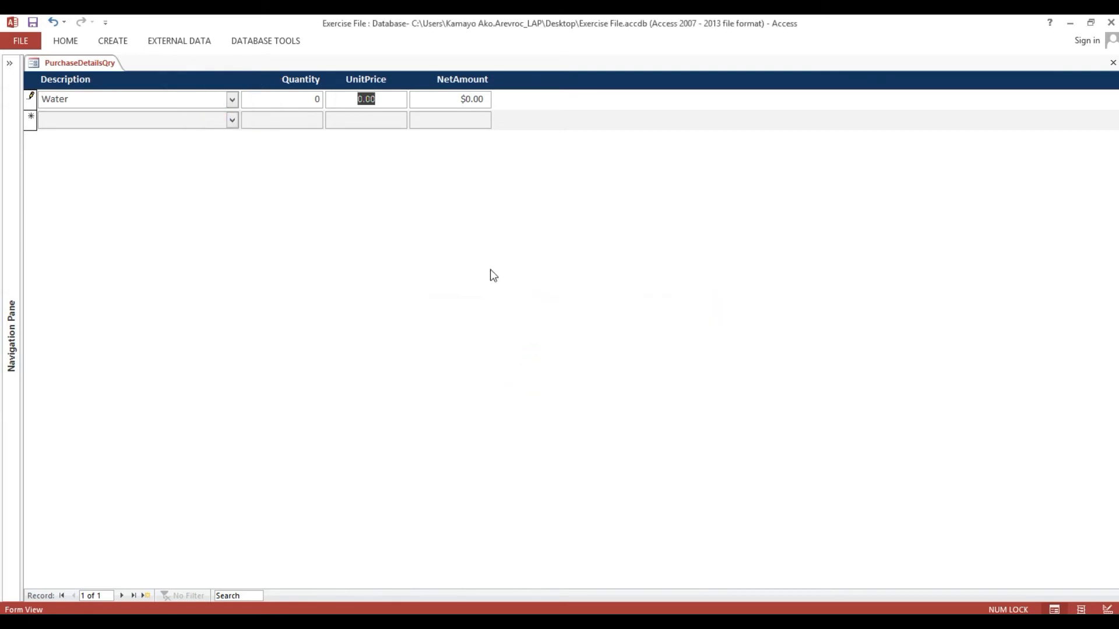
# - Save the form as FSubPurchaseOrderLine and close it, discarding the unsaved test record
pyautogui.click(1113, 62)
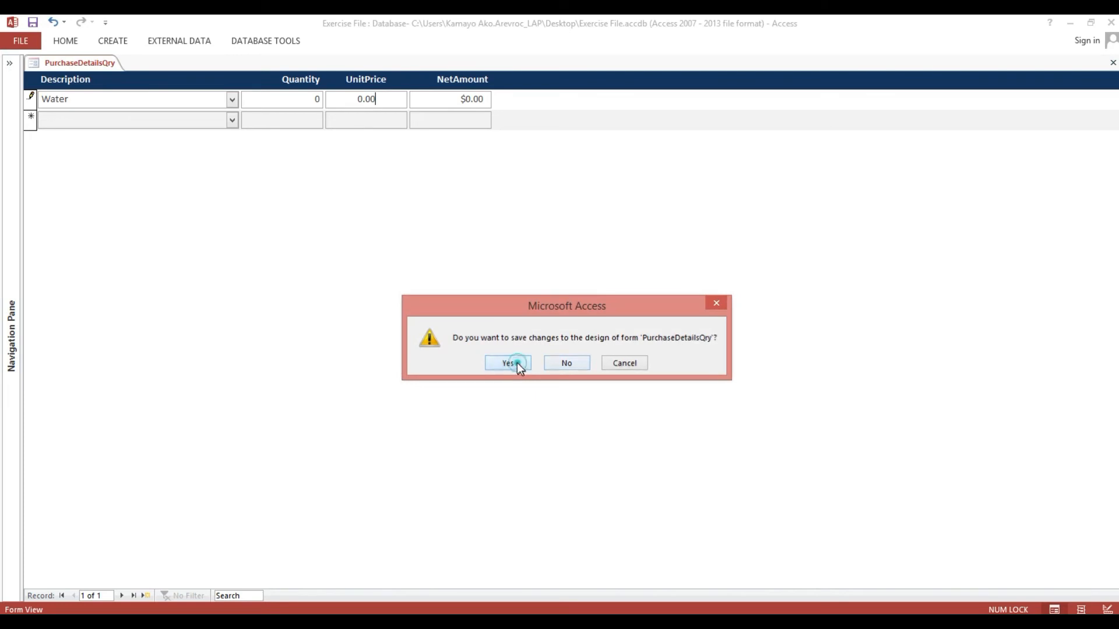
pyautogui.click(516, 362)
pyautogui.click(555, 361)
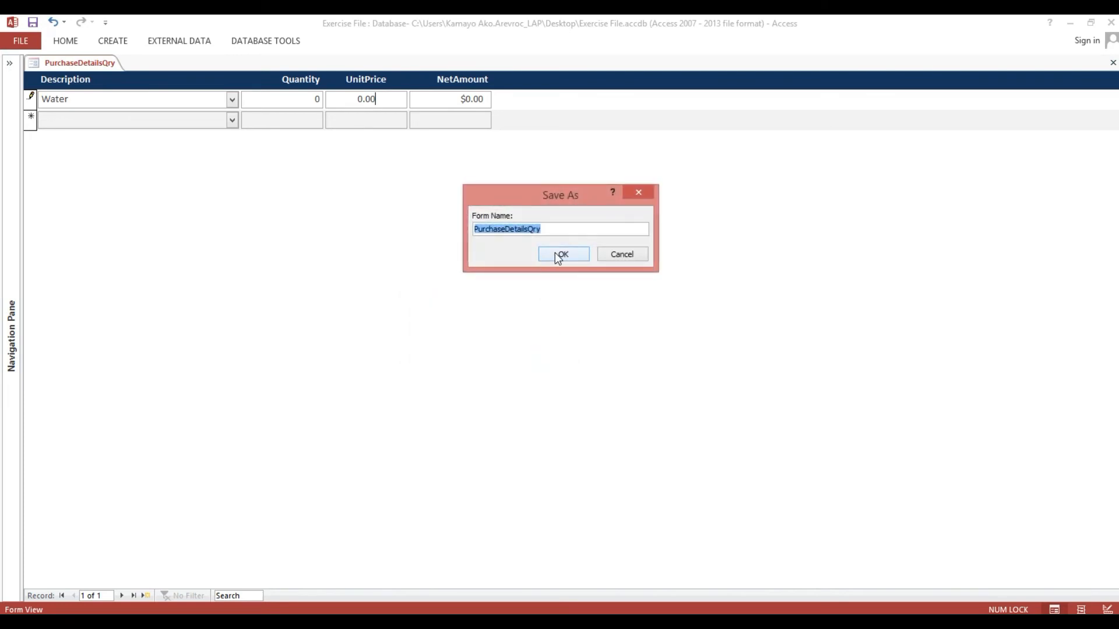
pyautogui.click(477, 231)
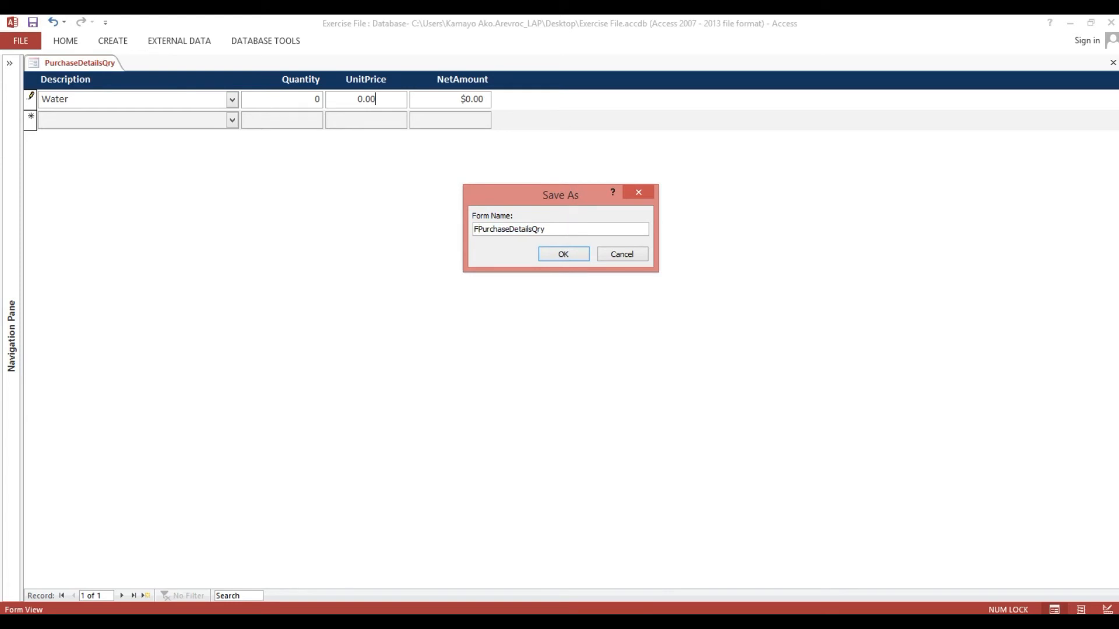
pyautogui.write('Sub')
pyautogui.moveTo(523, 228); pyautogui.dragTo(558, 229)
pyautogui.write('OrderLine')
pyautogui.doubleClick(560, 228)
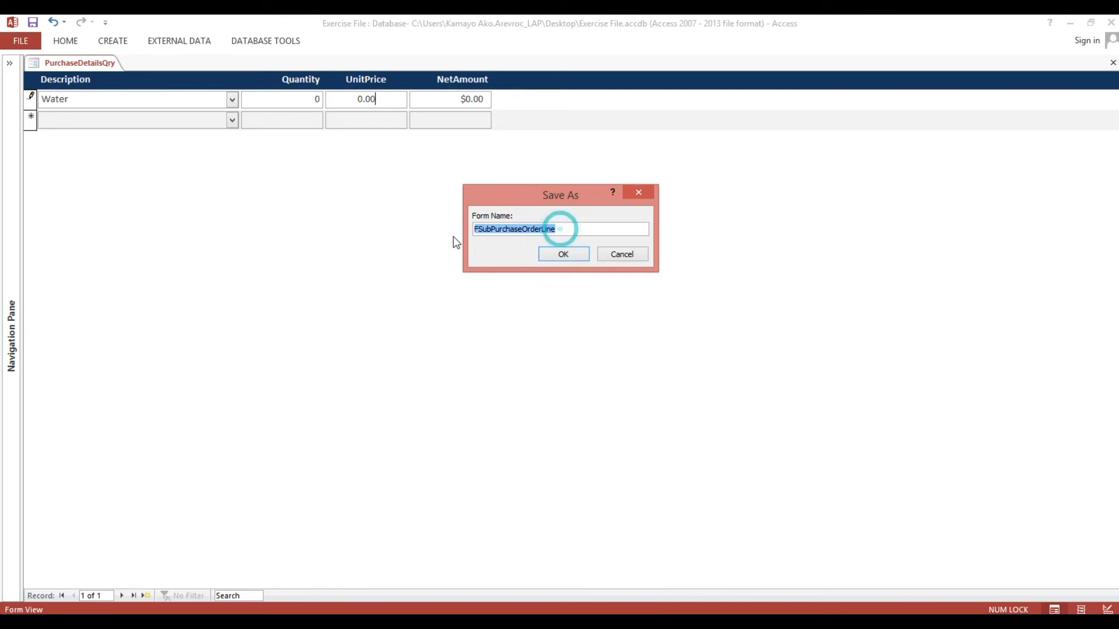
pyautogui.click(581, 256)
pyautogui.click(531, 363)
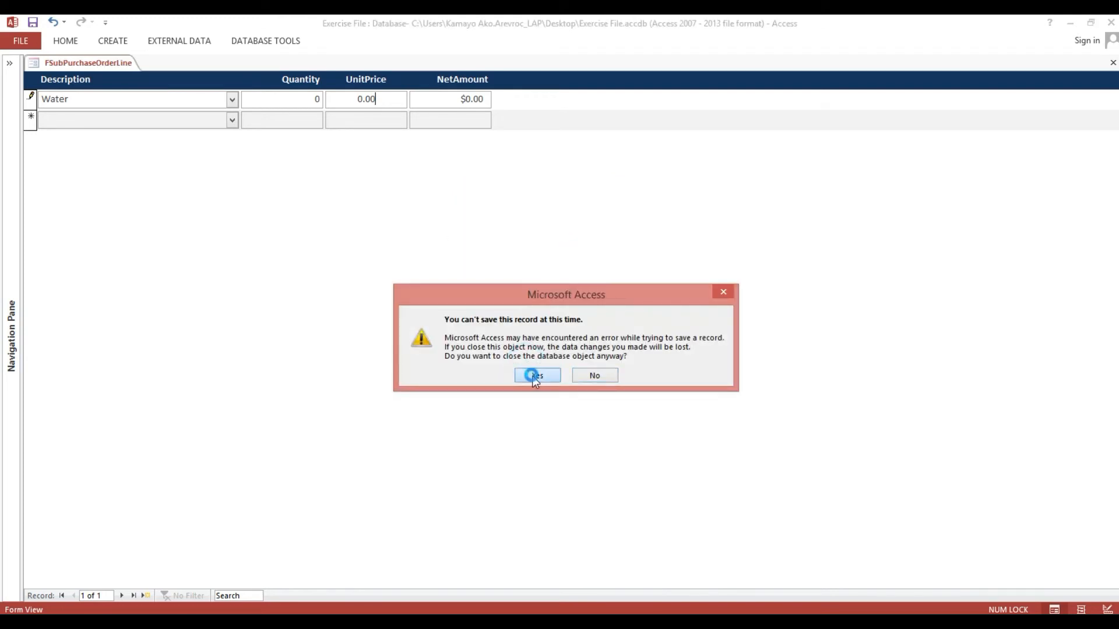
pyautogui.click(529, 373)
# - Show the list of database objects and select the FSubPurchaseOrderLine form
pyautogui.click(18, 58)
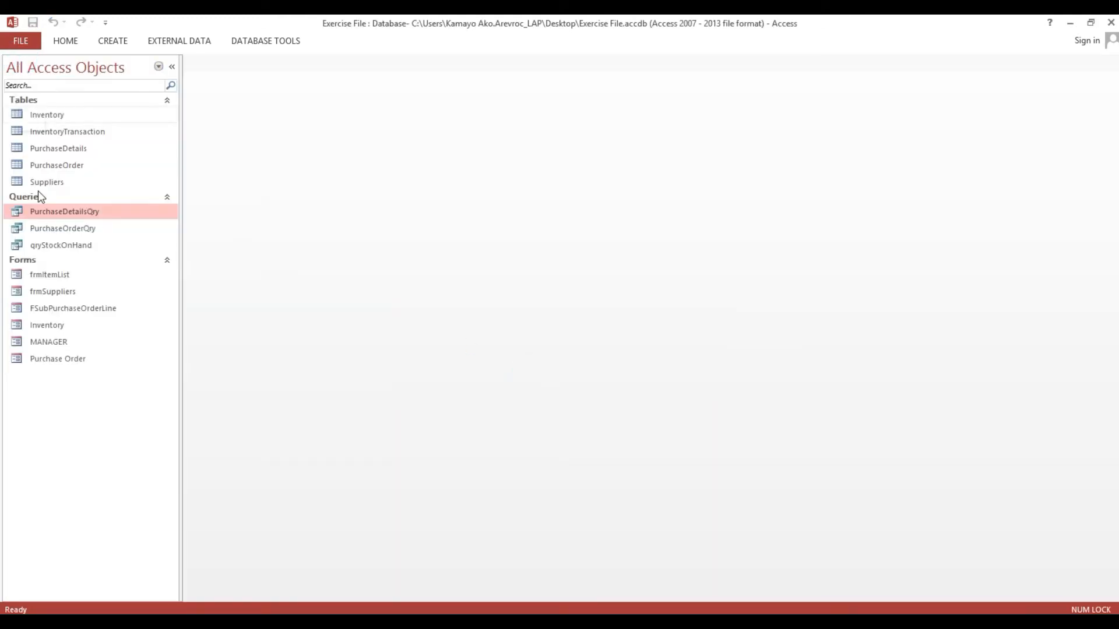
pyautogui.click(73, 310)
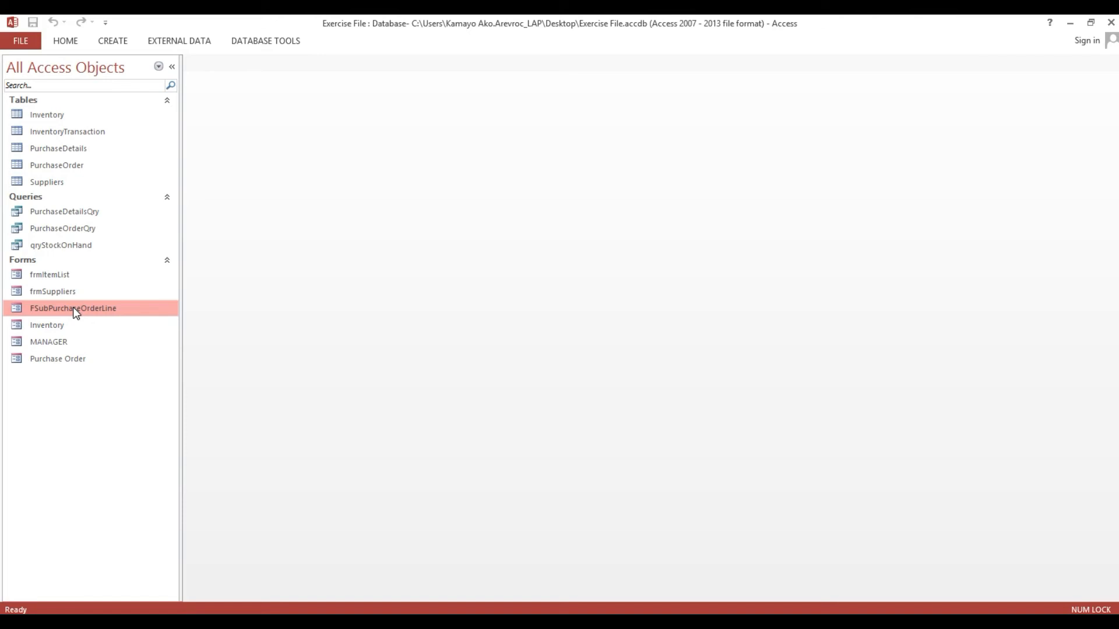
# - Open FSubPurchaseOrderLine in Design View and create an After Update event procedure for the ItemCode combo box
pyautogui.rightClick(72, 307)
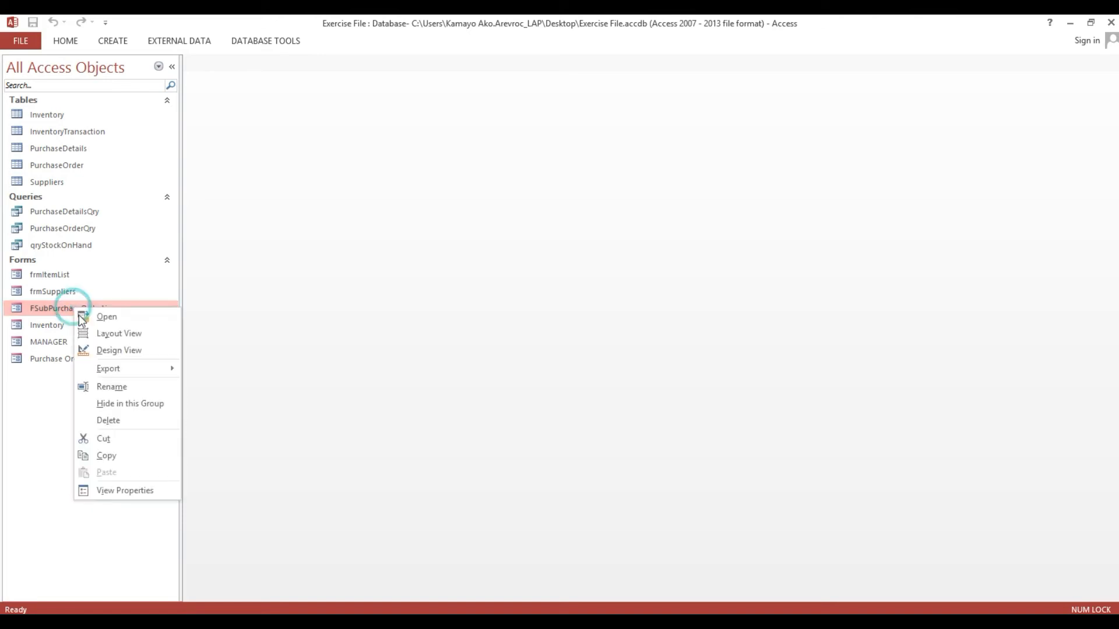
pyautogui.click(109, 352)
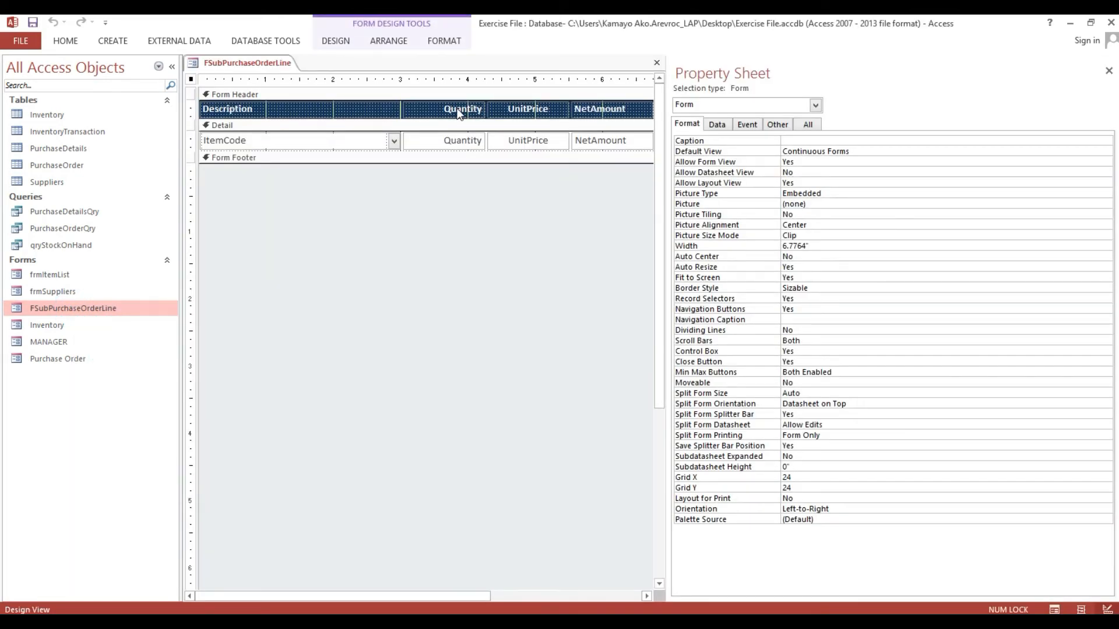
pyautogui.click(327, 140)
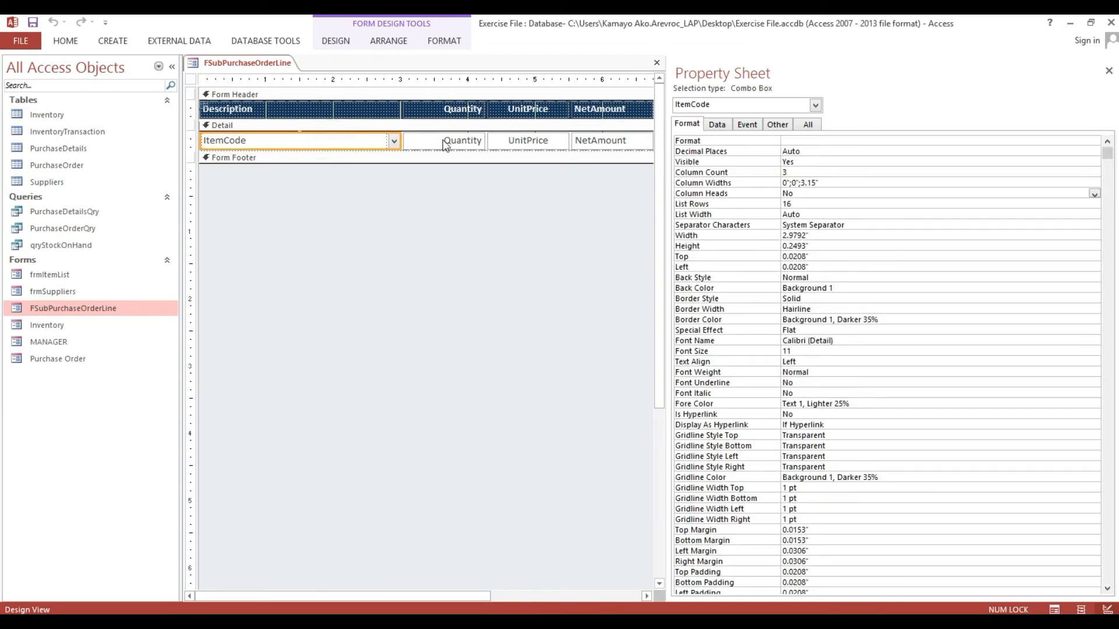
pyautogui.click(747, 124)
pyautogui.click(692, 162)
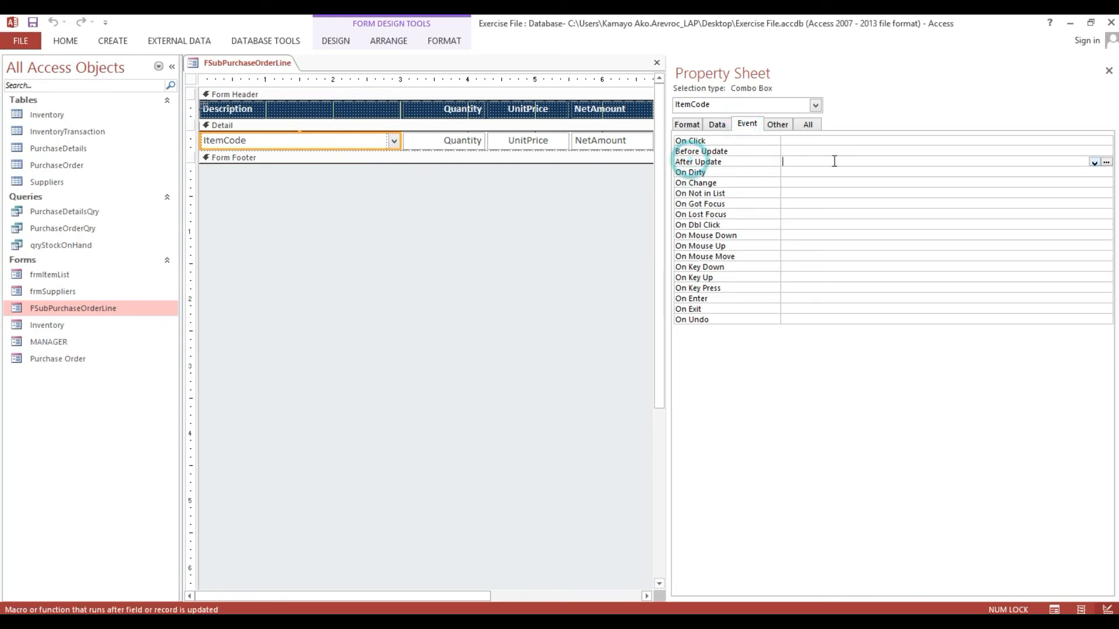
pyautogui.click(1097, 164)
pyautogui.click(1091, 172)
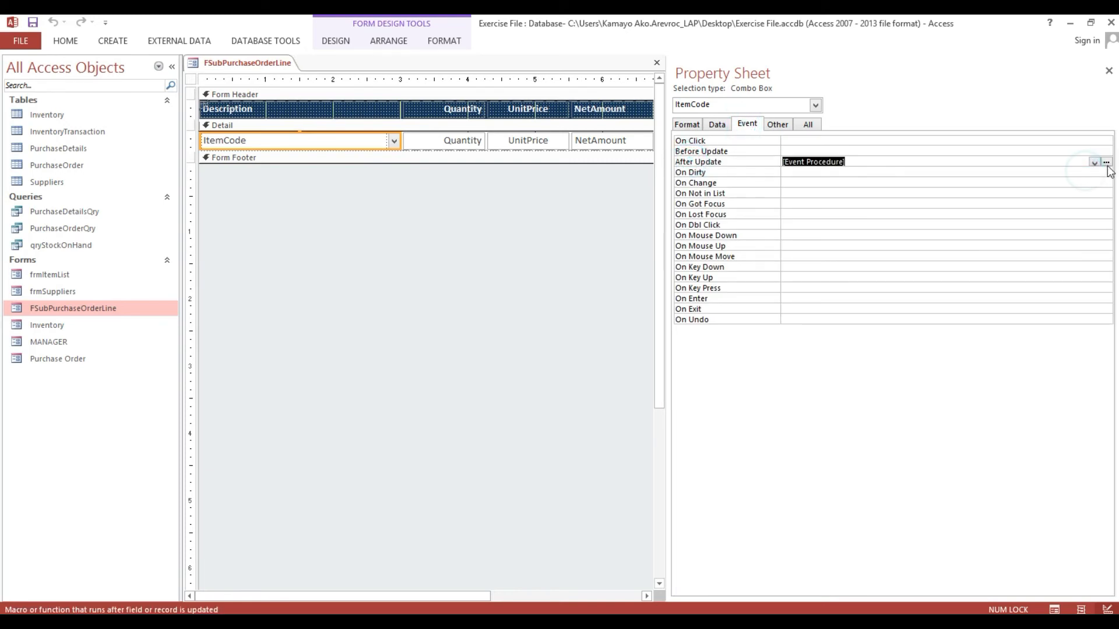
pyautogui.click(1106, 163)
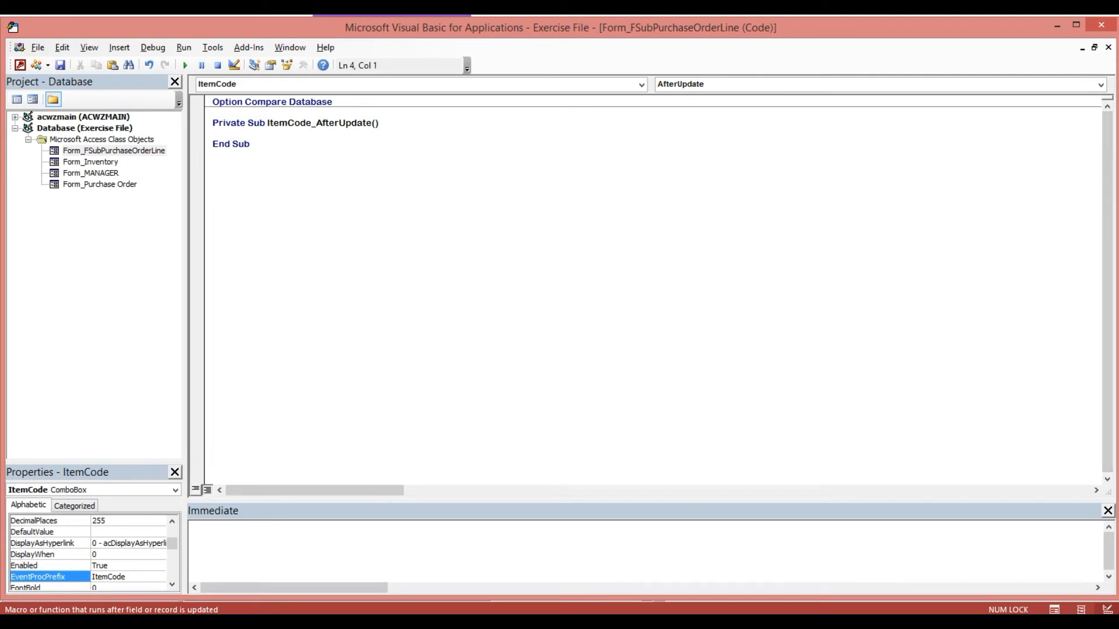
# - Begin the procedure with "On Error GoTo Err_Handler:" and copy the body of Form_BeforeInsert from the Form_Purchase Order module
pyautogui.write('On Error GoTo Err_Handler:')
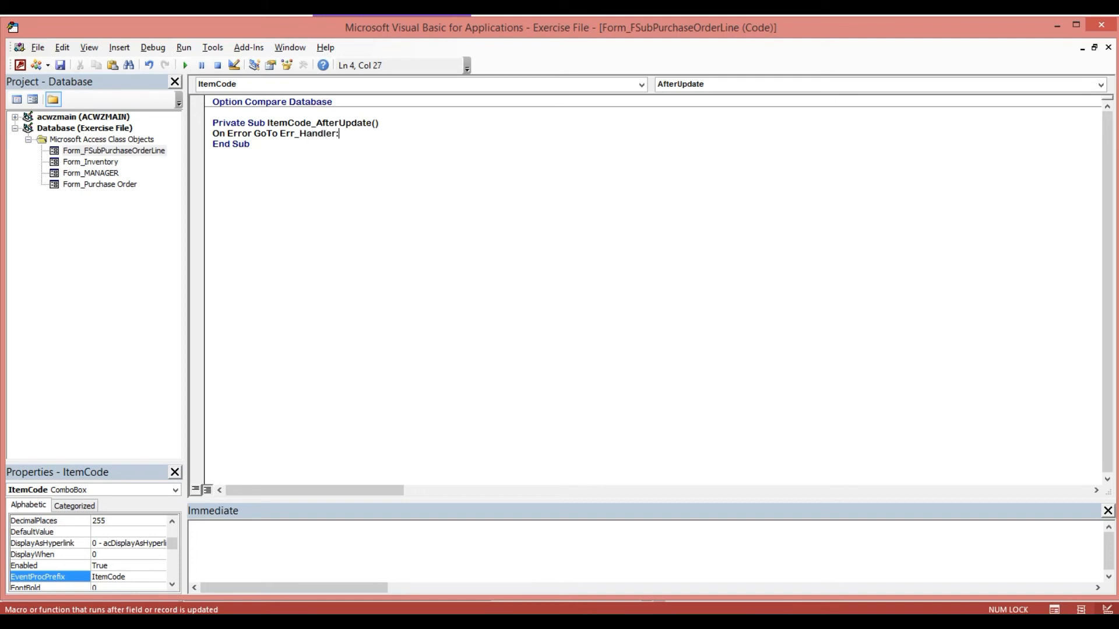
pyautogui.press('Return')
pyautogui.doubleClick(105, 185)
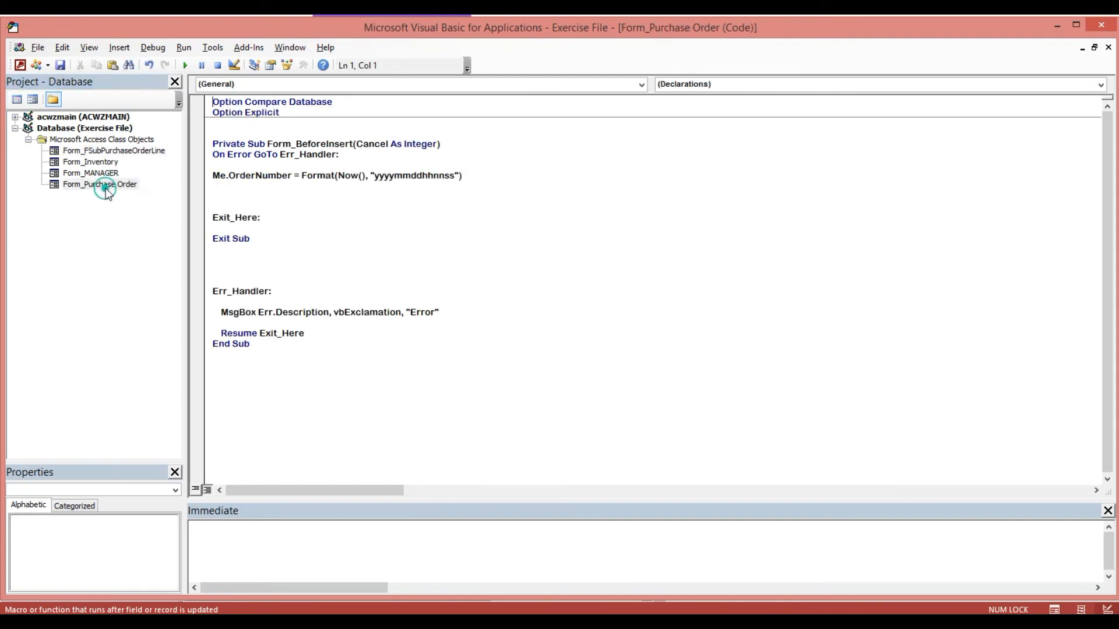
pyautogui.moveTo(213, 158); pyautogui.dragTo(370, 329)
pyautogui.hotkey('ctrl', 'c')
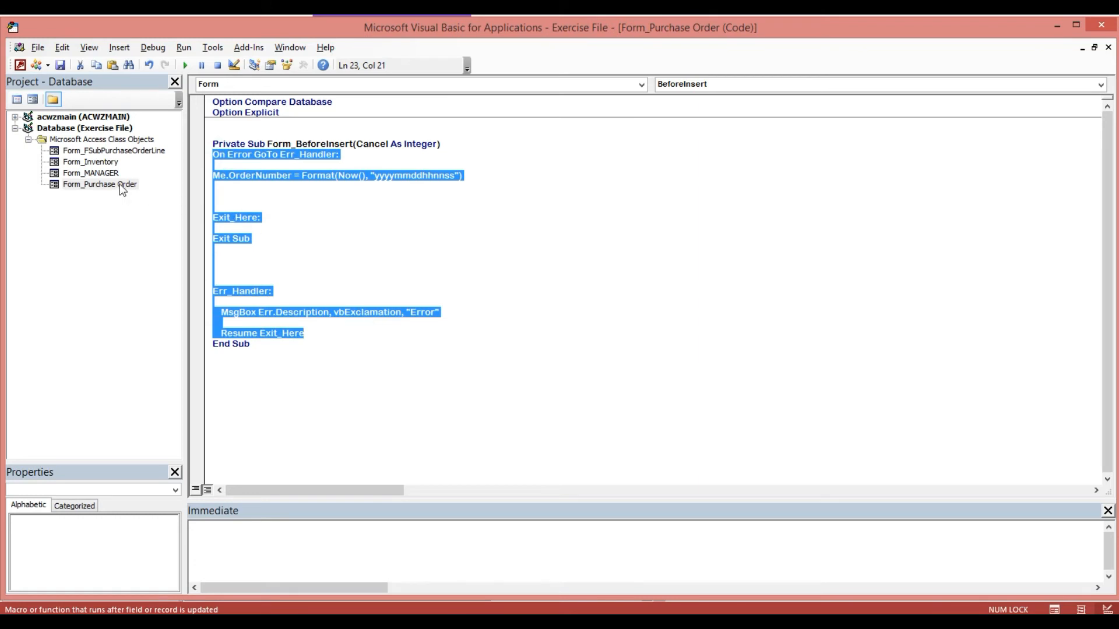
# - Replace the On Error line in ItemCode_AfterUpdate with the copied code and remove the Me.OrderNumber assignment from it
pyautogui.doubleClick(113, 151)
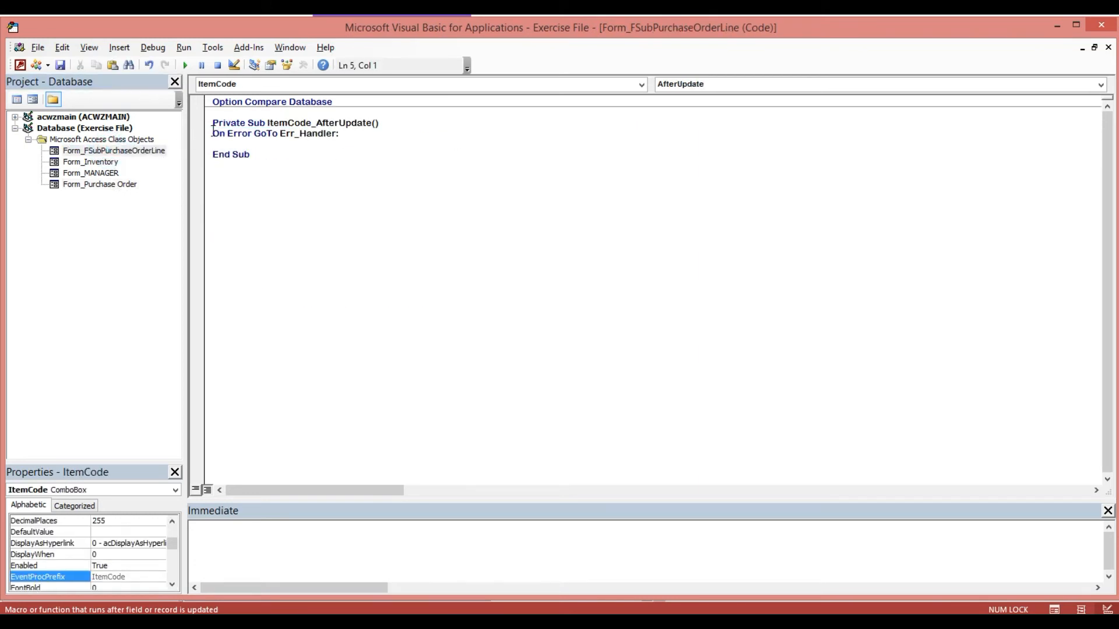
pyautogui.moveTo(213, 133); pyautogui.dragTo(361, 140)
pyautogui.hotkey('ctrl', 'v')
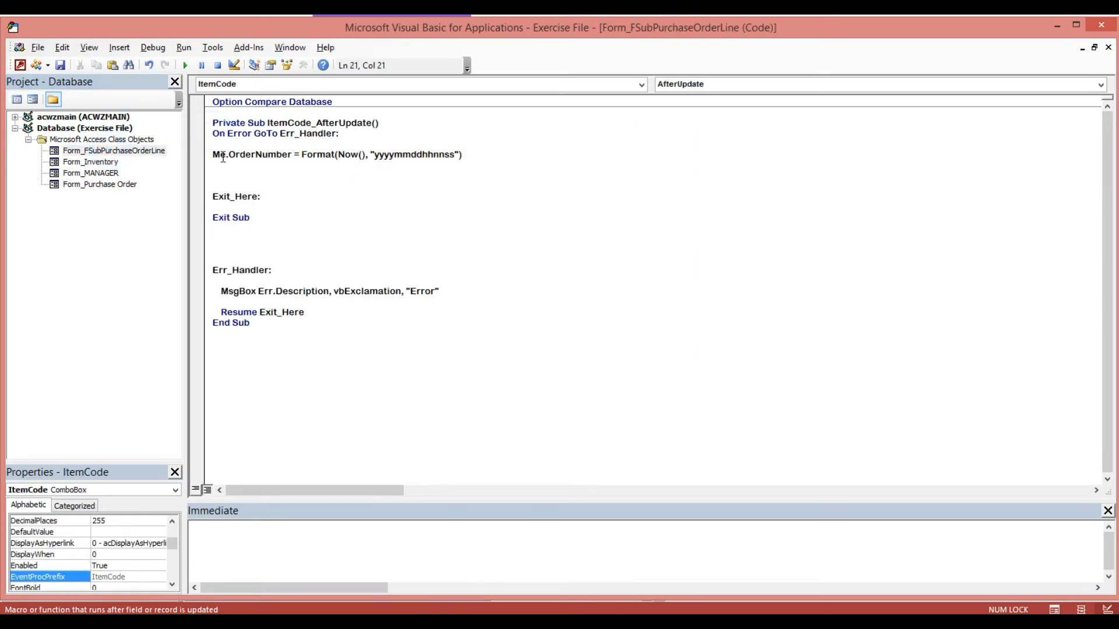
pyautogui.moveTo(213, 155); pyautogui.dragTo(513, 152)
pyautogui.hotkey('ctrl', 'x')
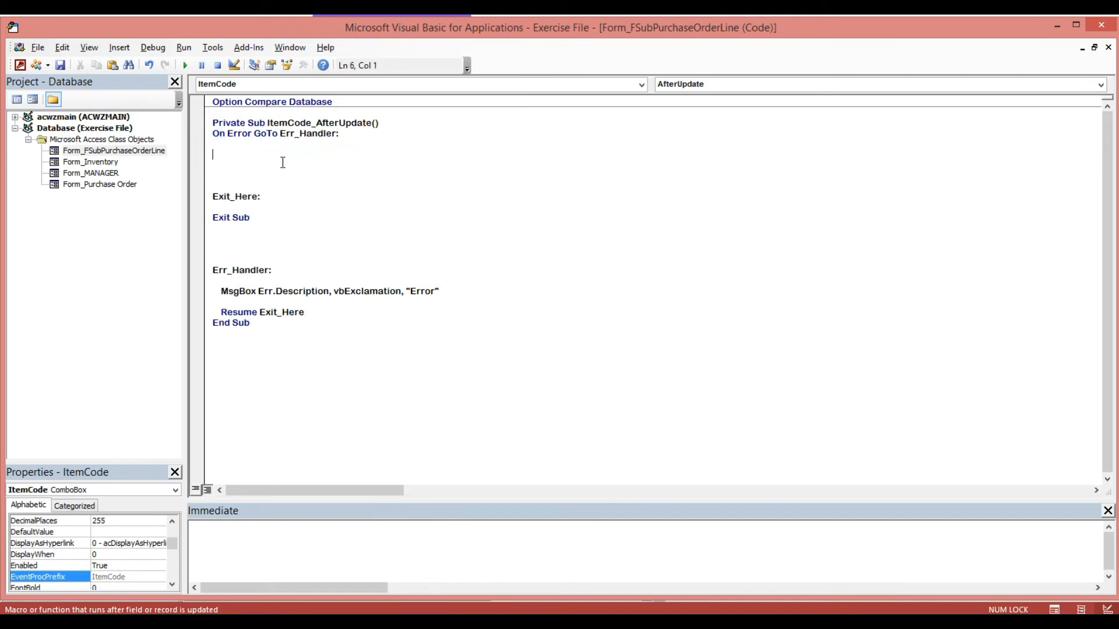
# - Declare a control variable below the On Error line with "Dim ctrl As Control"
pyautogui.write('Dim ctrl As con')
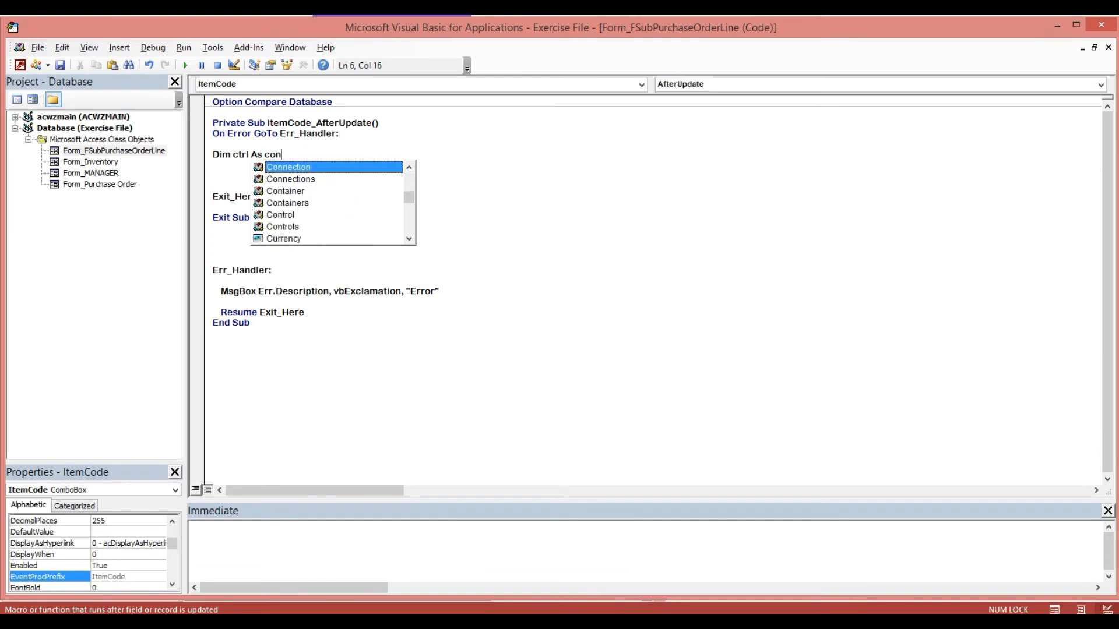
pyautogui.press('Down')
pyautogui.press('Down')
pyautogui.press('Down')
pyautogui.press('Down')
pyautogui.press('Tab')
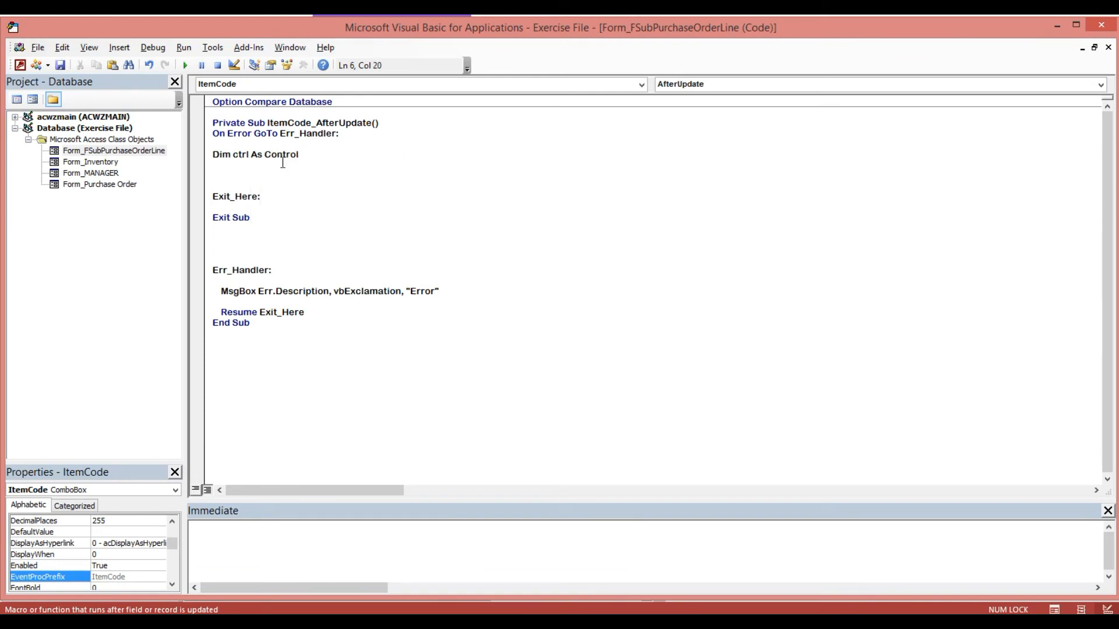
pyautogui.press('Return')
pyautogui.press('Return')
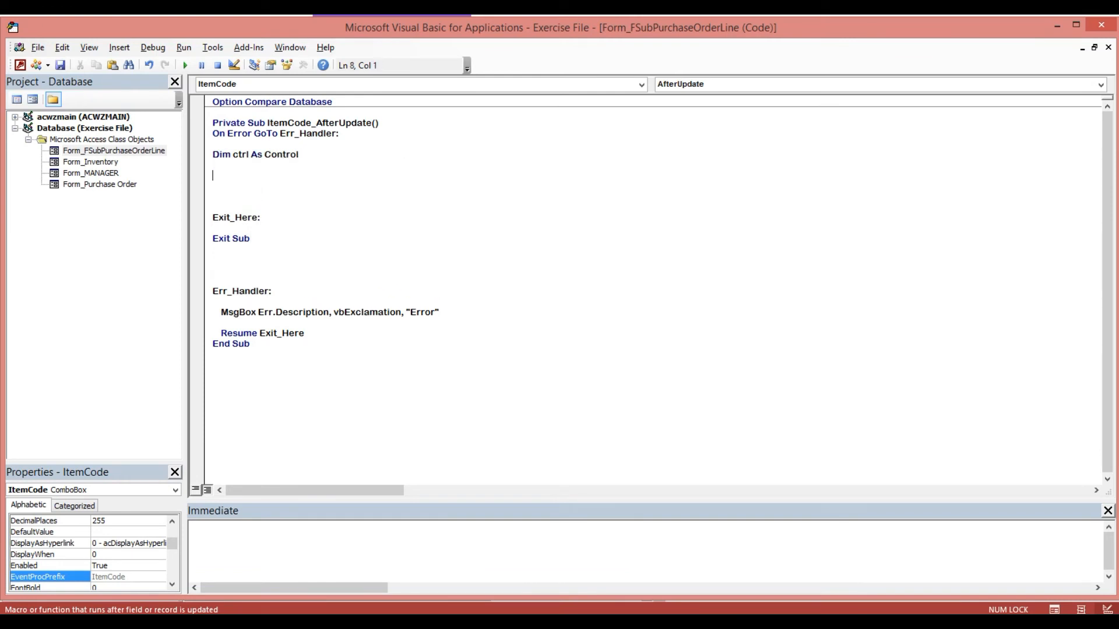
# - Assign the active control to the variable with "Set ctrl = Me.ActiveControl"
pyautogui.write('Set ctrl = Me.ac')
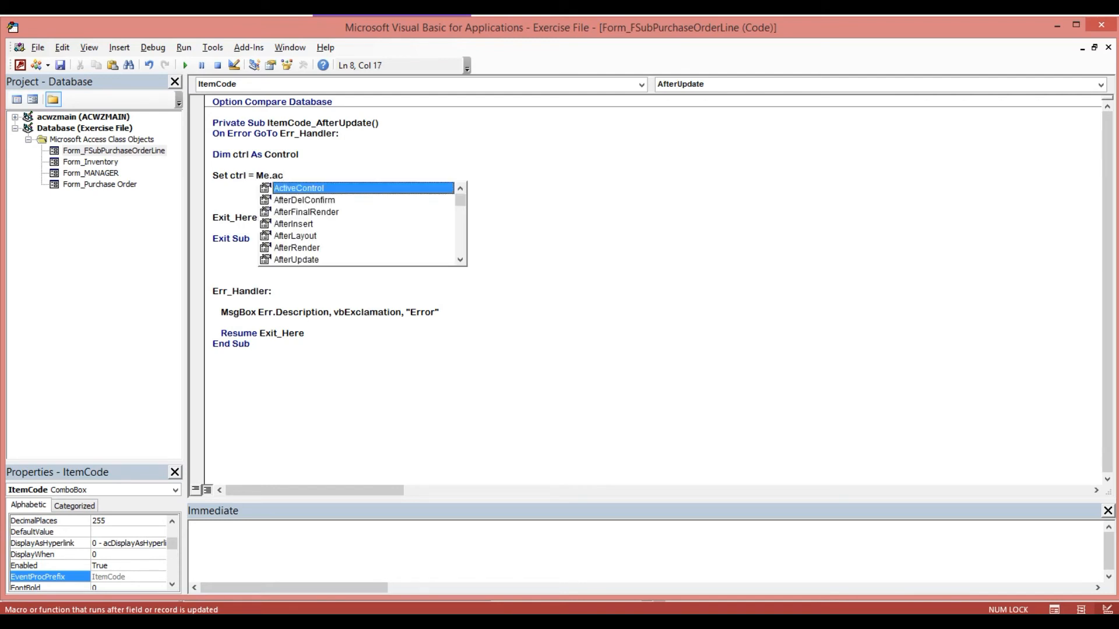
pyautogui.press('Tab')
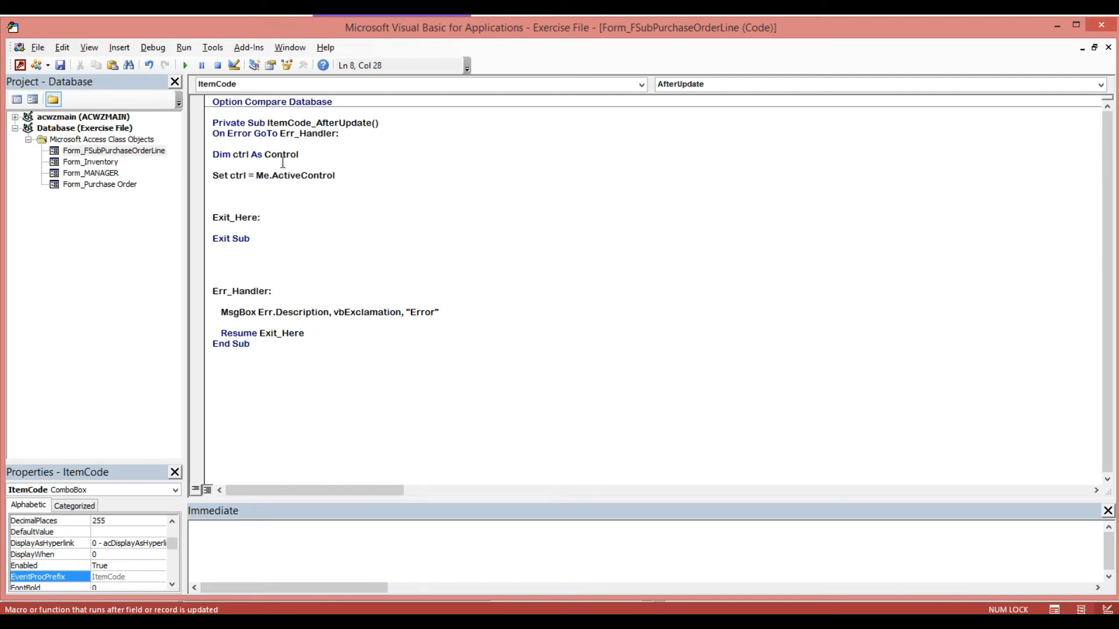
pyautogui.press('Return')
pyautogui.press('Return')
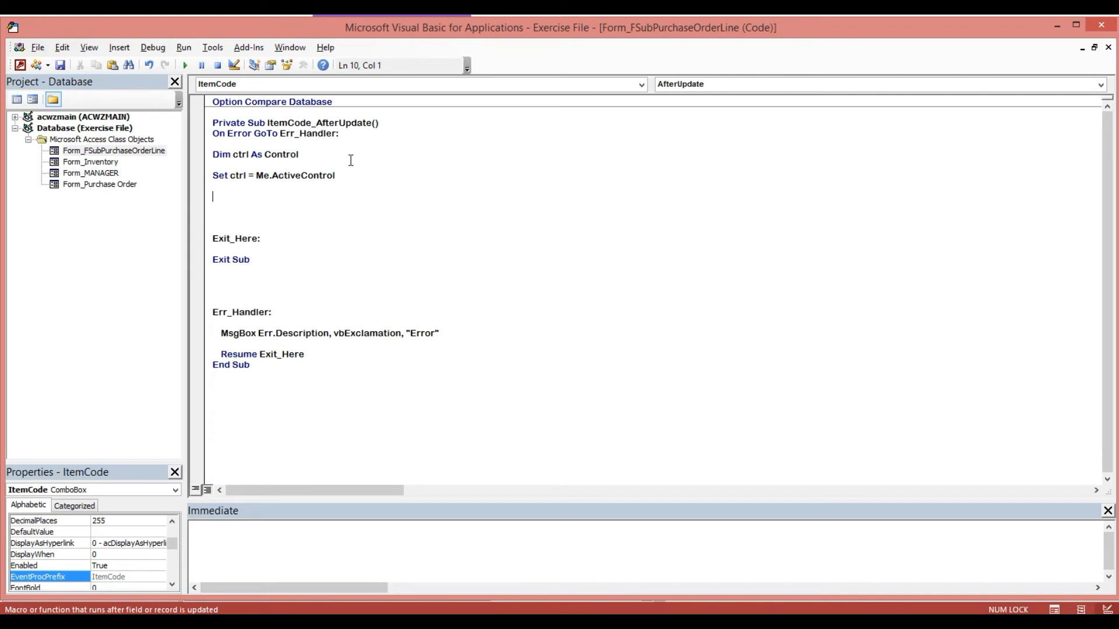
# - Check the Name property of the UnitPrice text box in the form design and return to the code
pyautogui.click(19, 65)
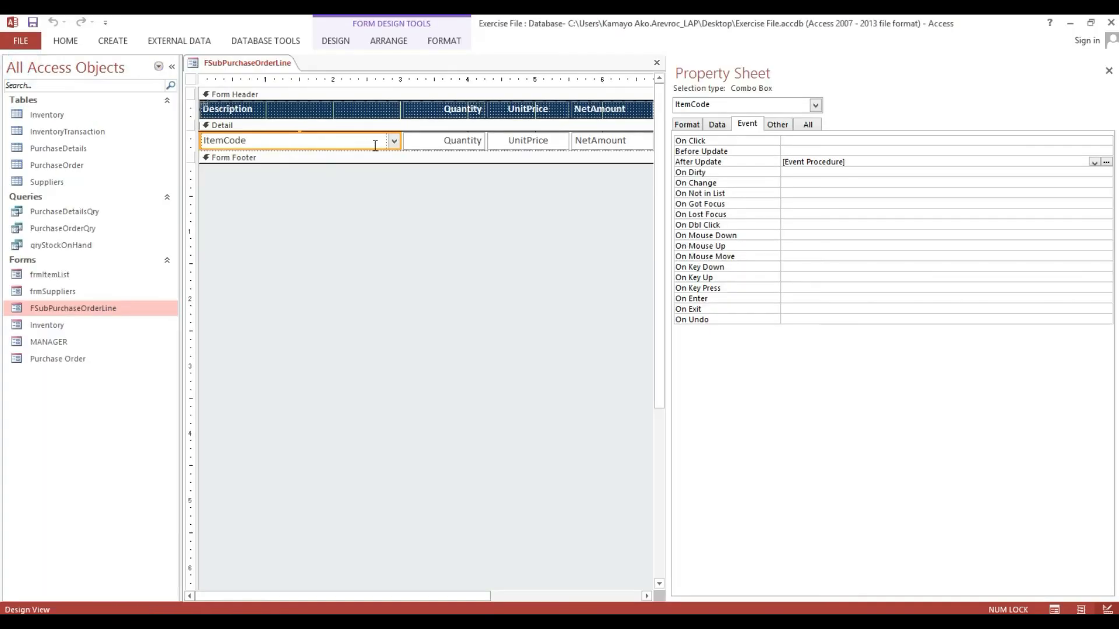
pyautogui.click(524, 145)
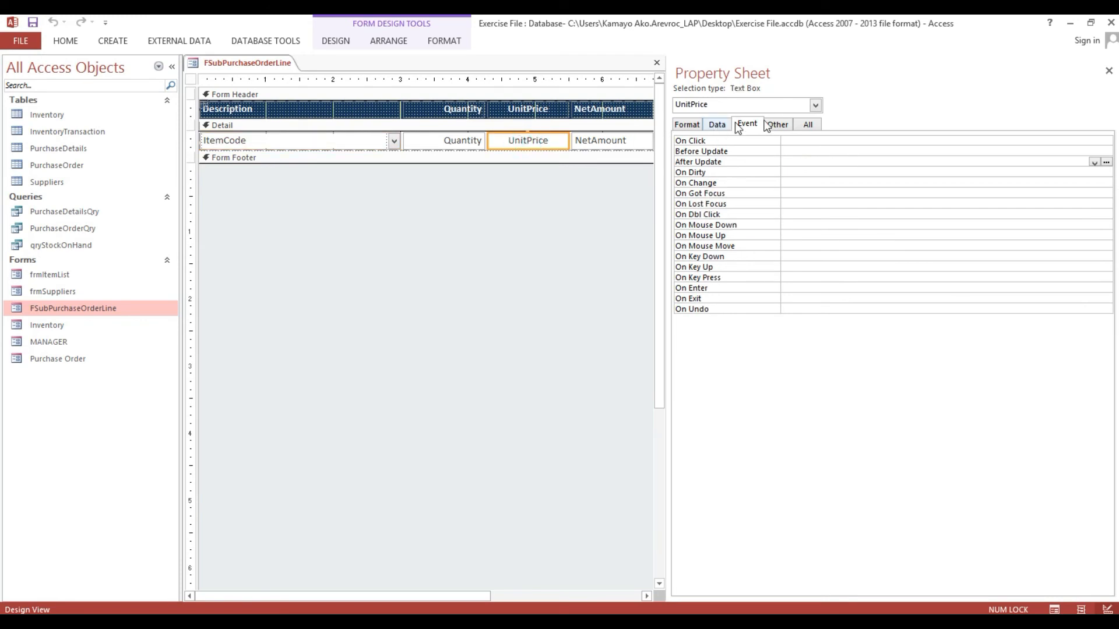
pyautogui.click(778, 124)
pyautogui.click(832, 141)
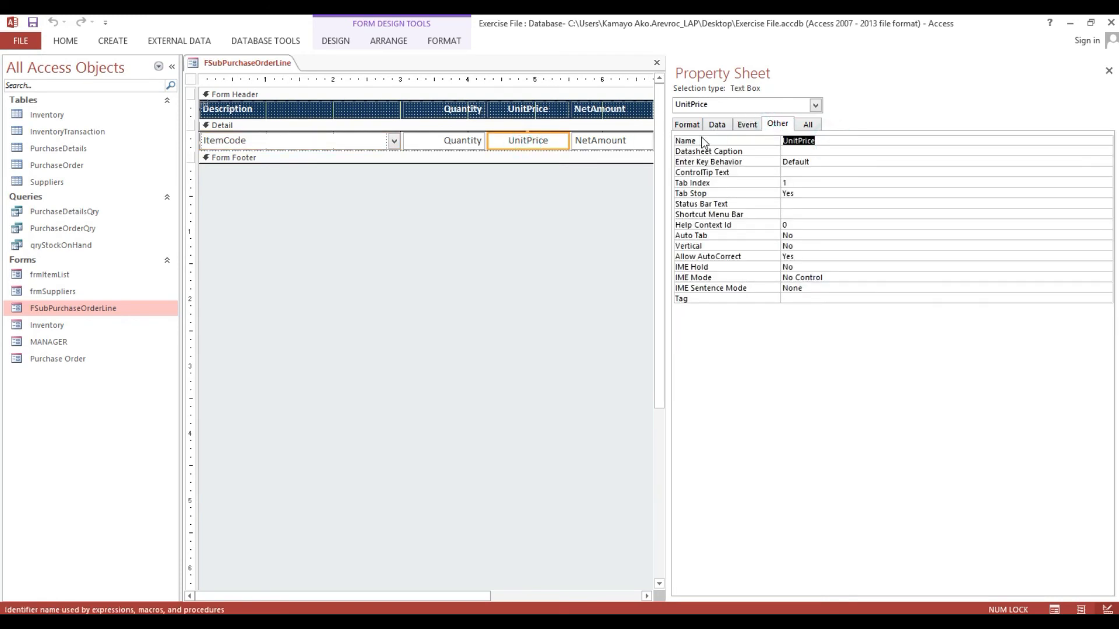
pyautogui.hotkey('alt', 'F11')
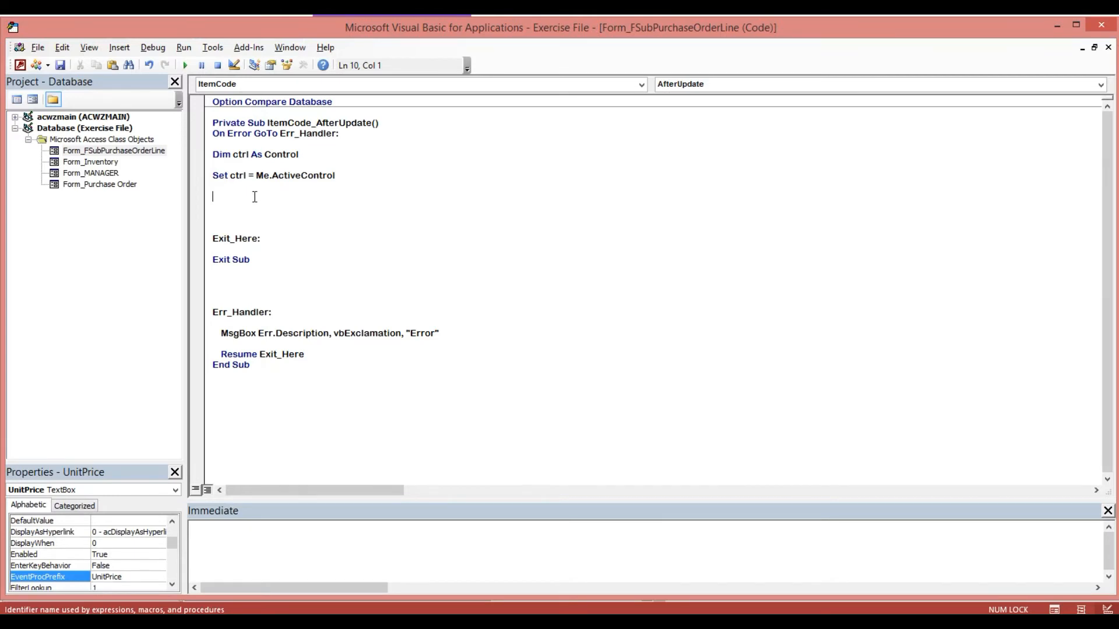
# - Add the line "Me.UnitPrice = ctrl.Column(1)" to ItemCode_AfterUpdate and close the code editor
pyautogui.write('me.UnitPrice')
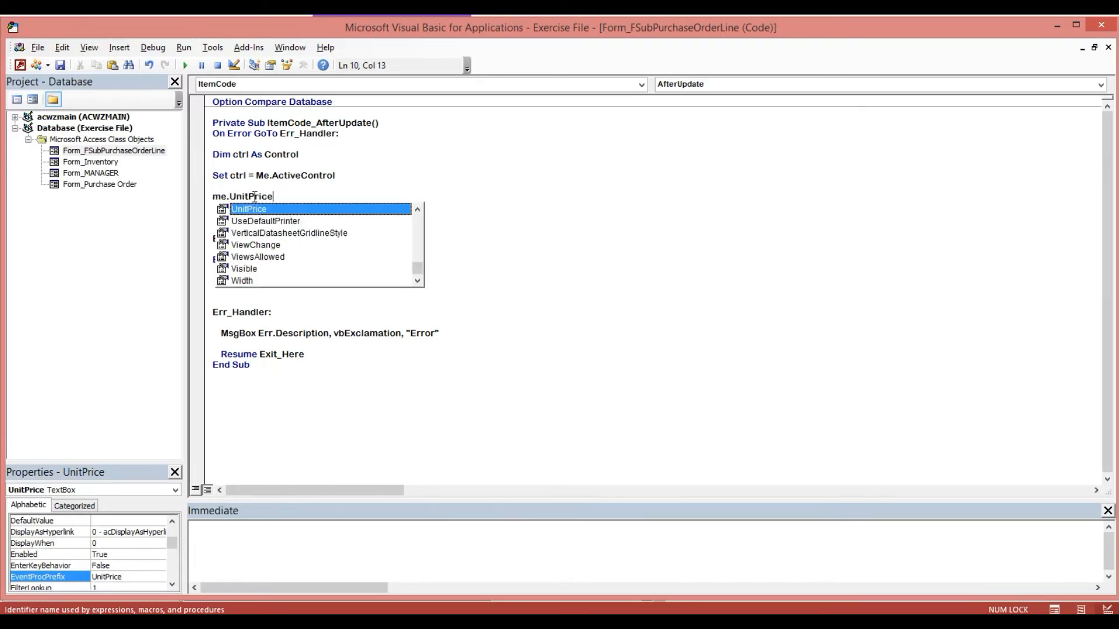
pyautogui.write(' =')
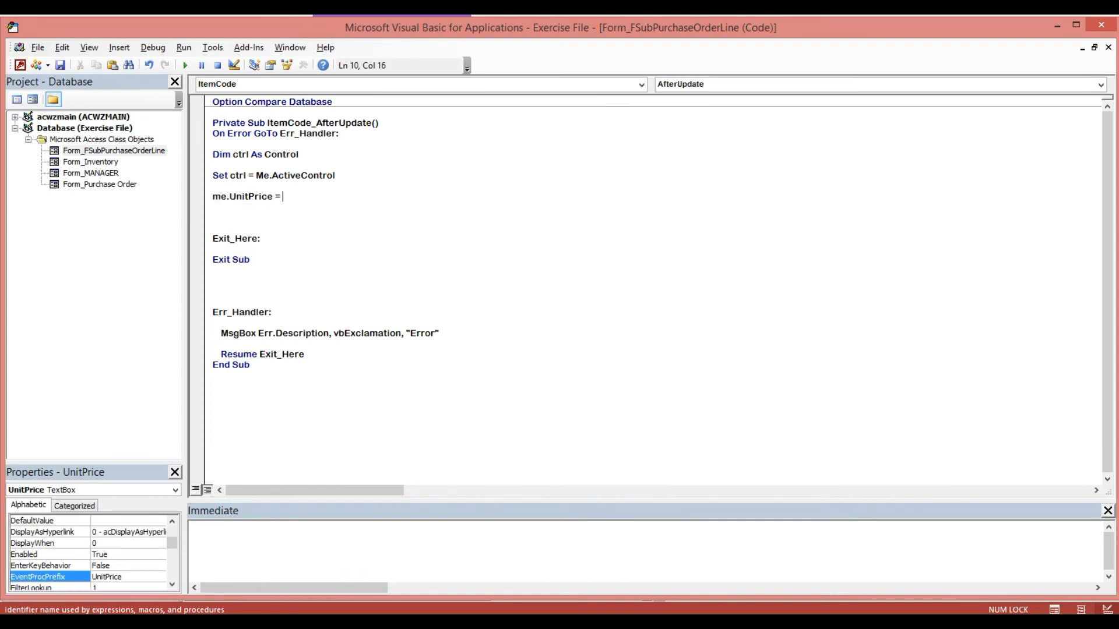
pyautogui.write(' ctrl.')
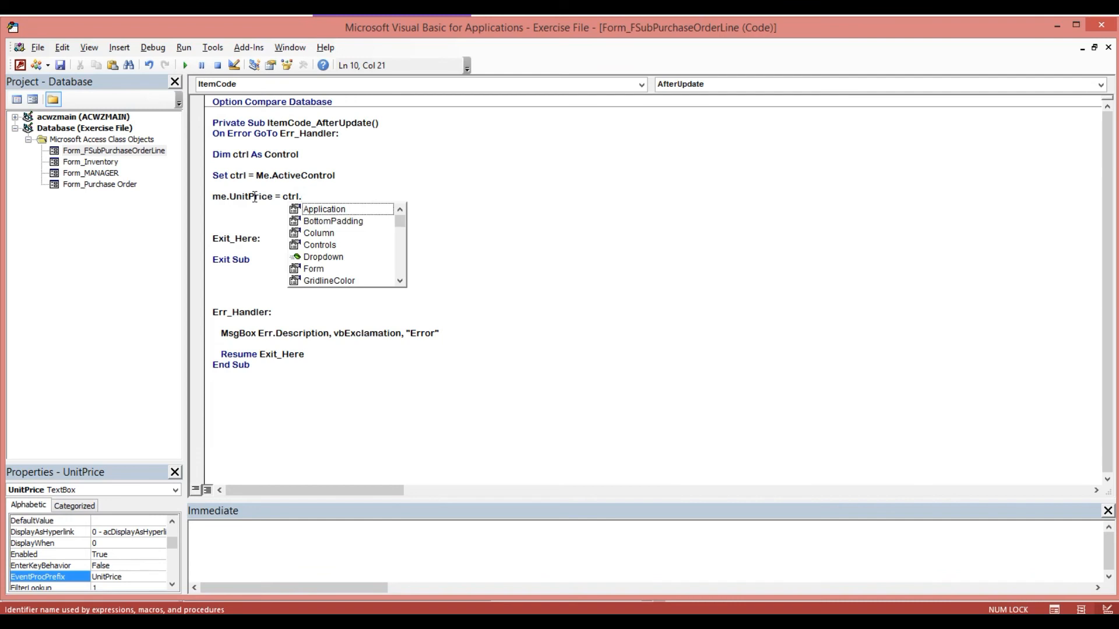
pyautogui.write('c')
pyautogui.press('Tab')
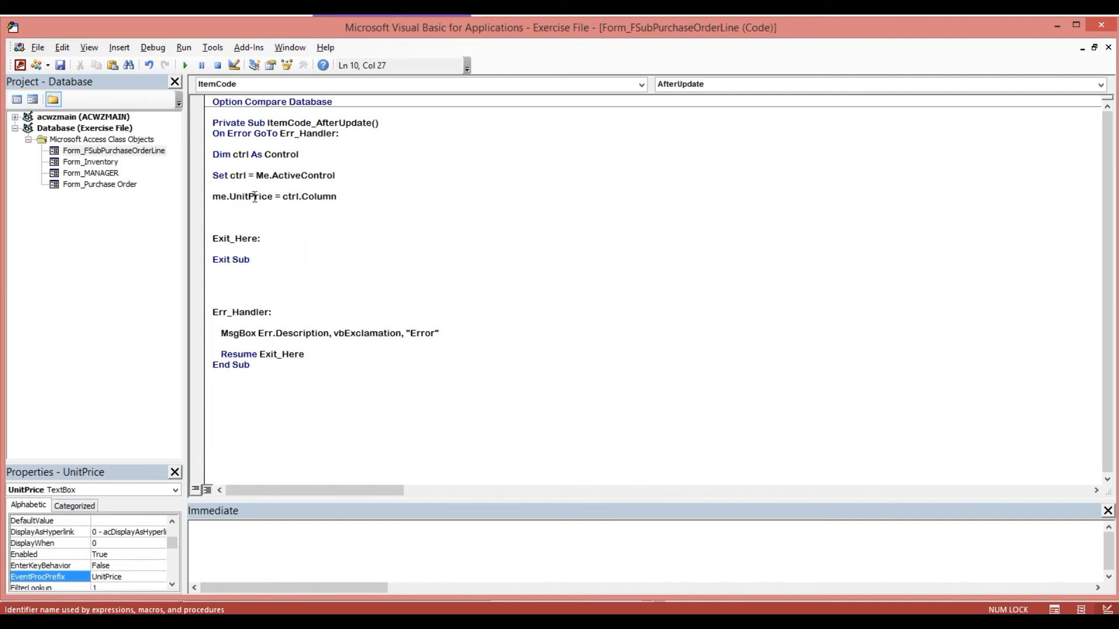
pyautogui.write('(')
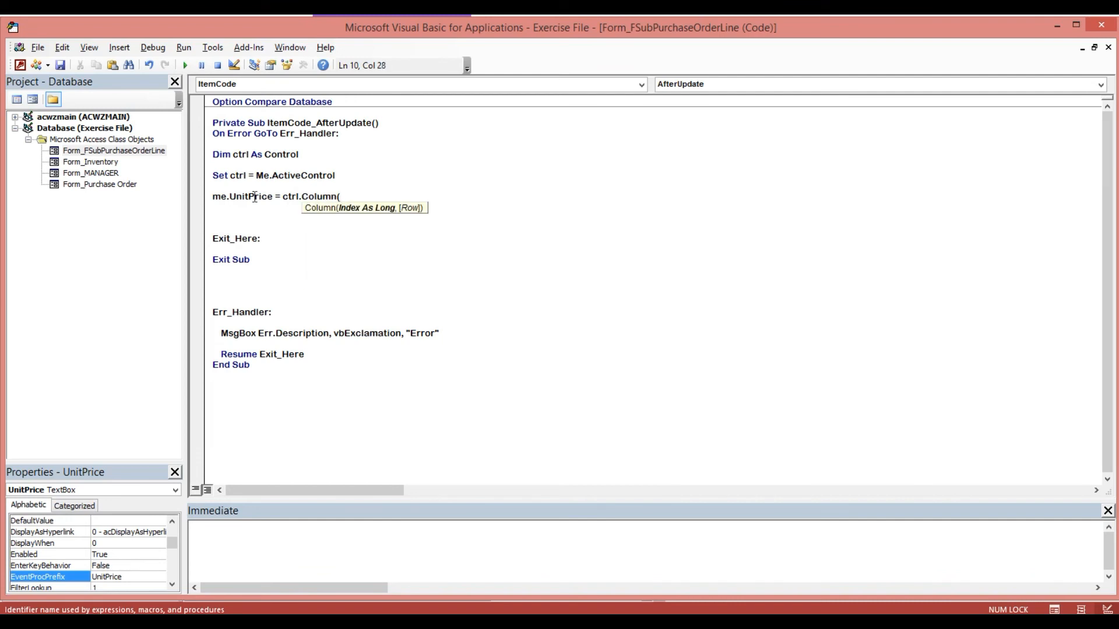
pyautogui.write('1)')
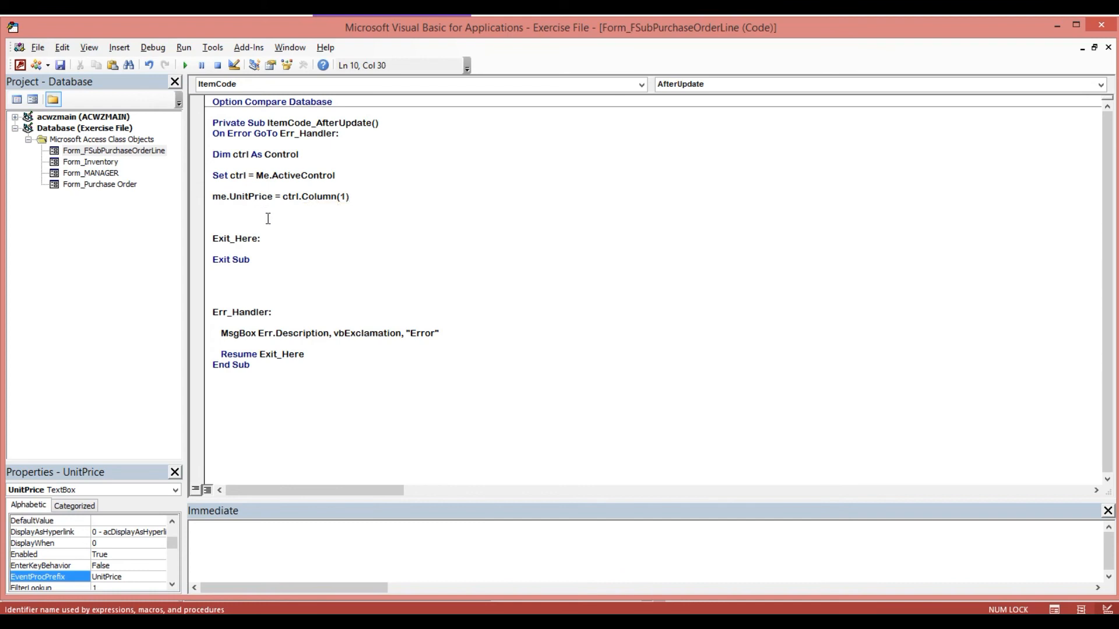
pyautogui.click(267, 219)
pyautogui.click(1102, 29)
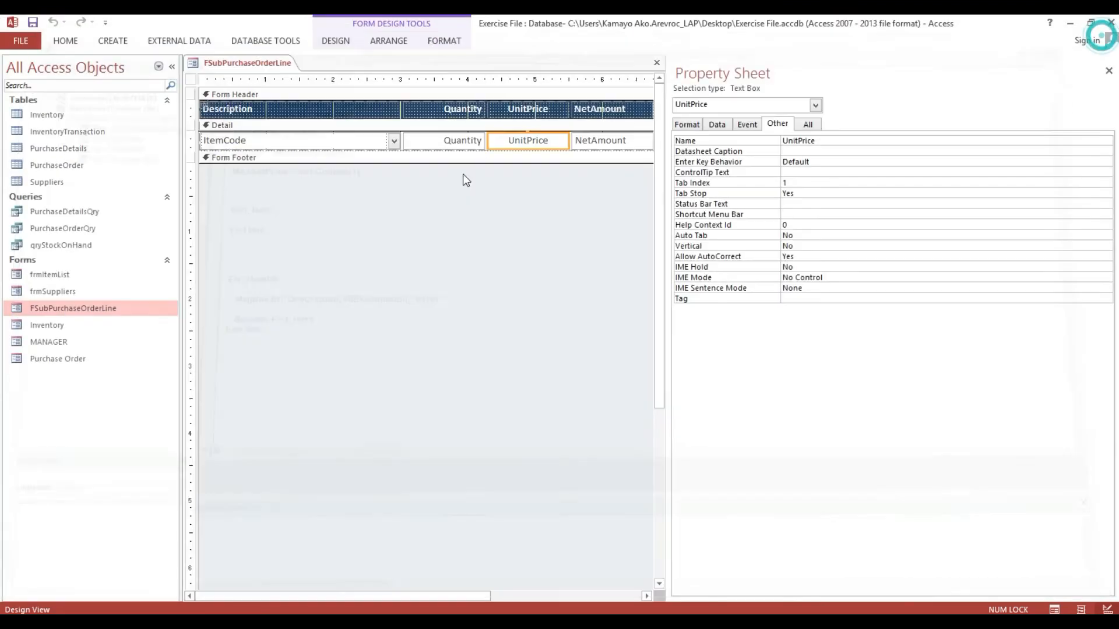
# - Examine the field order in the ItemCode combo box's row source query, then close the query builder
pyautogui.click(262, 144)
pyautogui.click(717, 126)
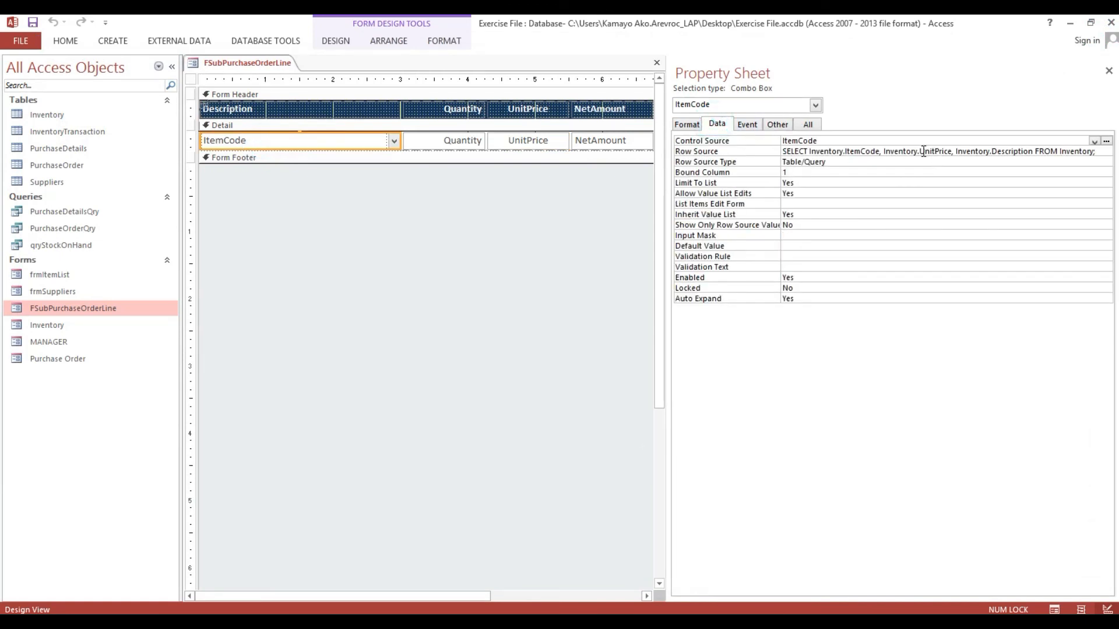
pyautogui.click(924, 151)
pyautogui.click(1106, 152)
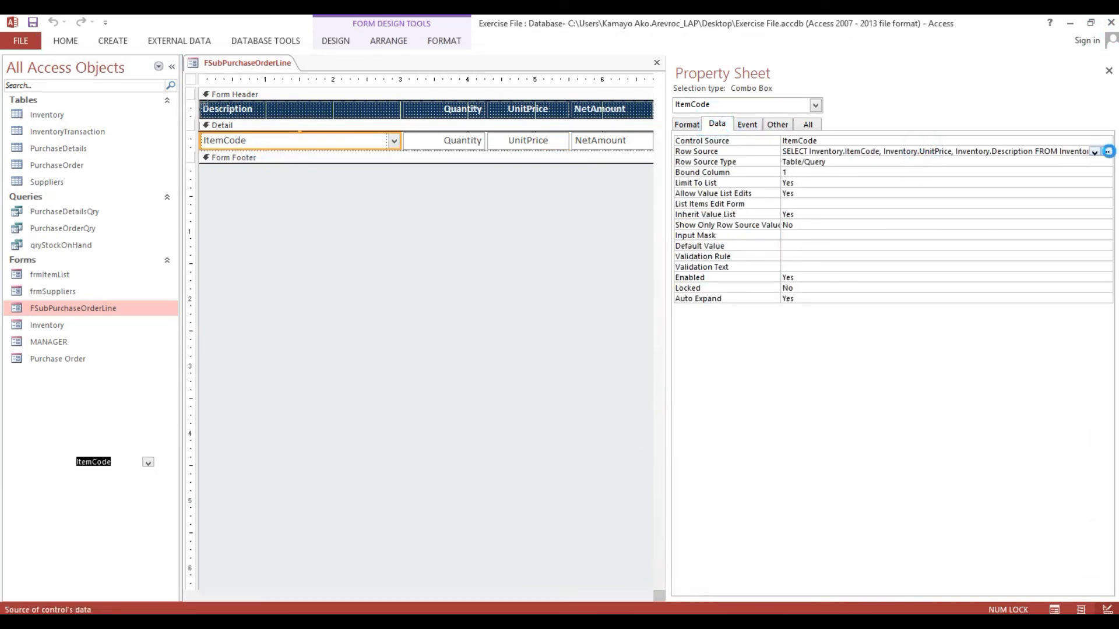
pyautogui.moveTo(123, 152); pyautogui.dragTo(170, 197)
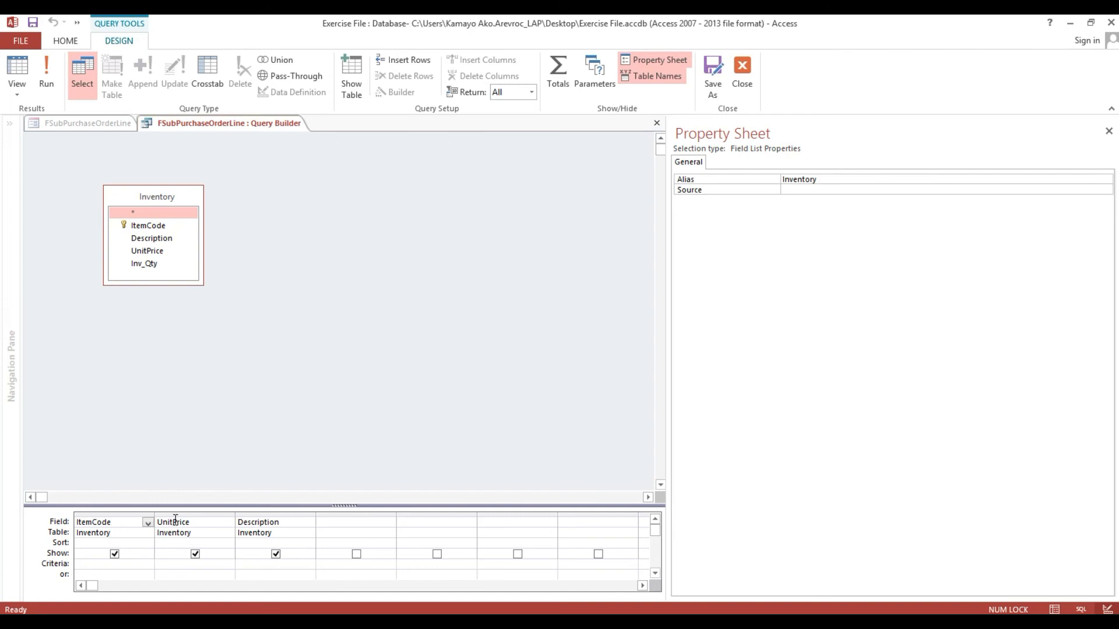
pyautogui.moveTo(209, 522); pyautogui.dragTo(162, 518)
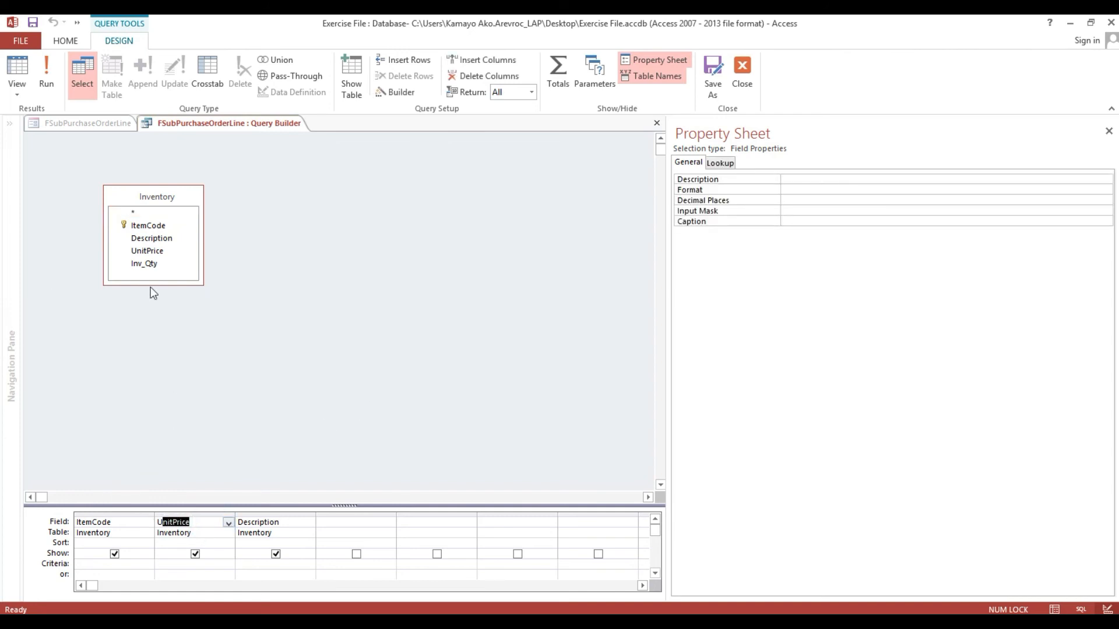
pyautogui.click(655, 126)
pyautogui.click(497, 375)
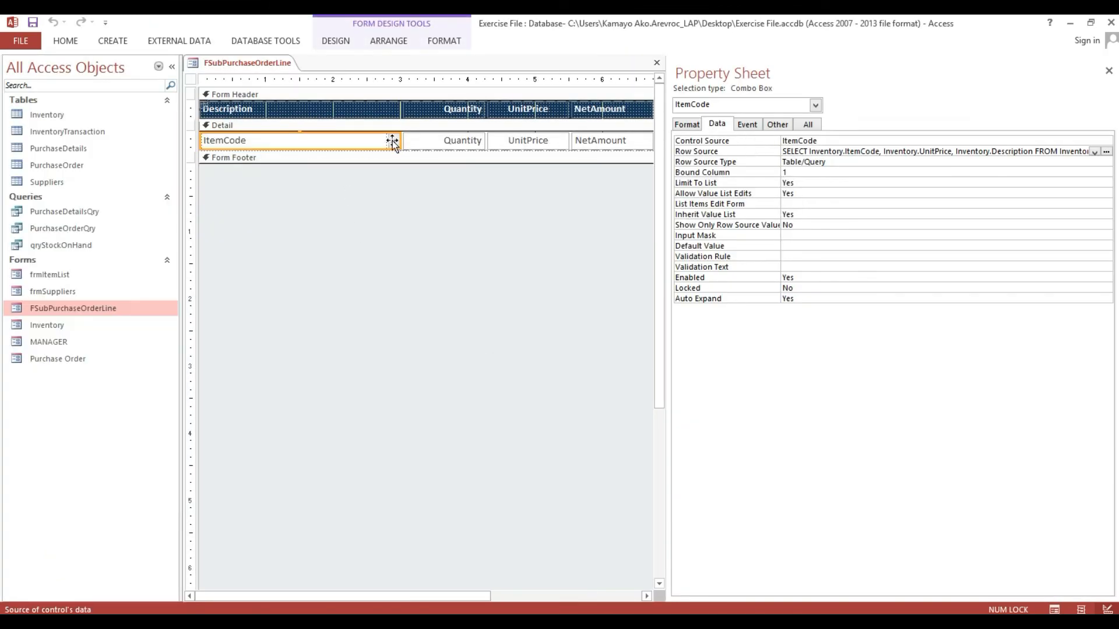
# - Delete the spare blank line below the UnitPrice assignment in the ItemCode combo box's After Update code and close the code editor
pyautogui.click(746, 125)
pyautogui.click(855, 164)
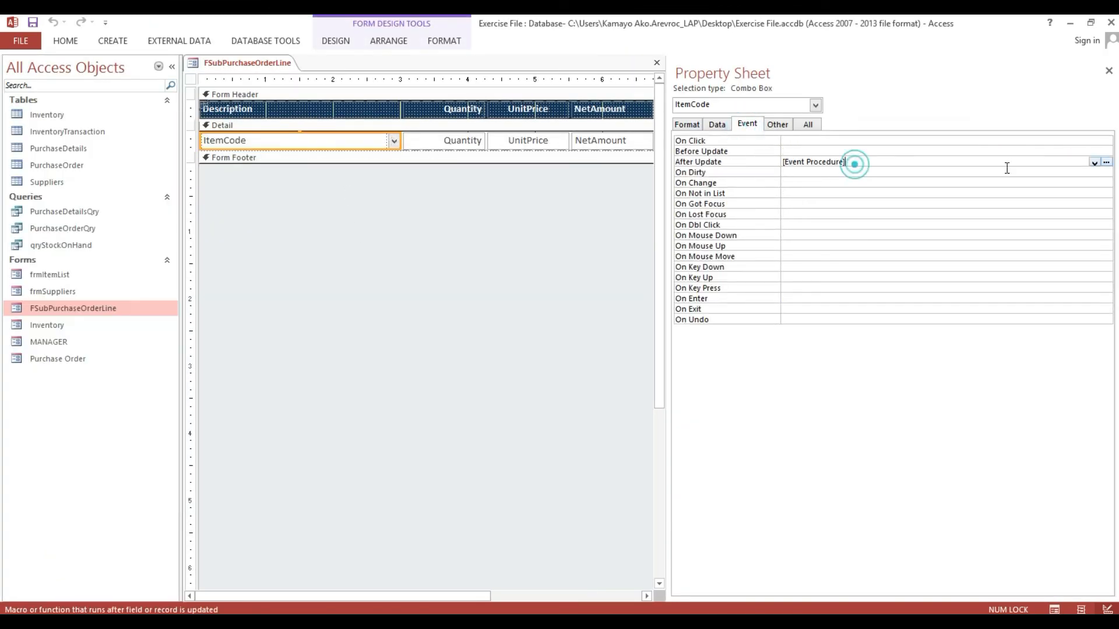
pyautogui.click(1103, 165)
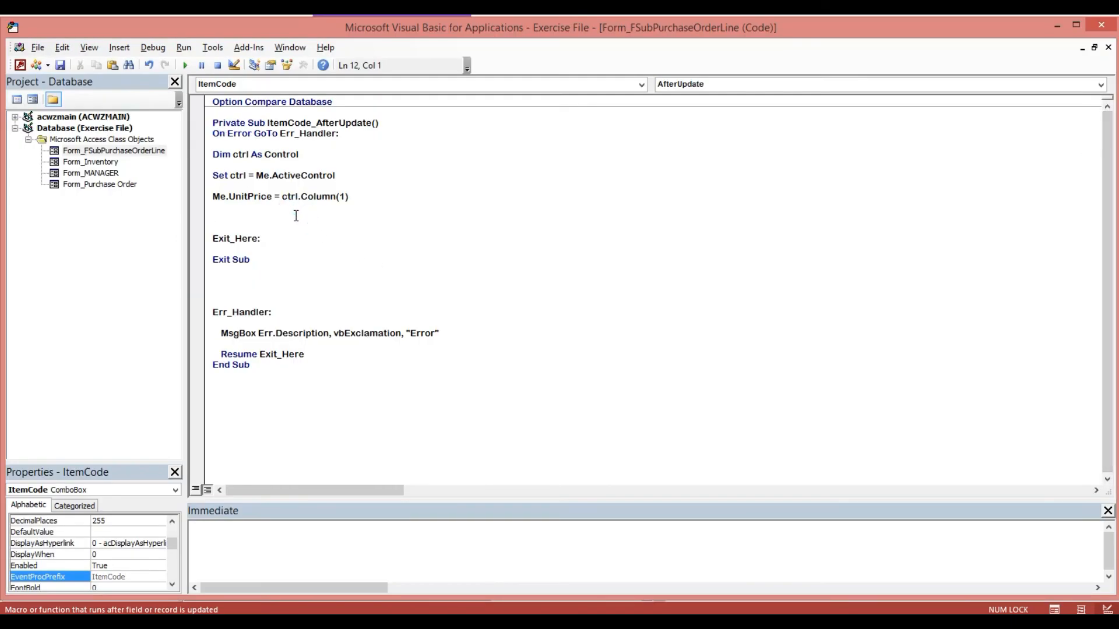
pyautogui.press('BackSpace')
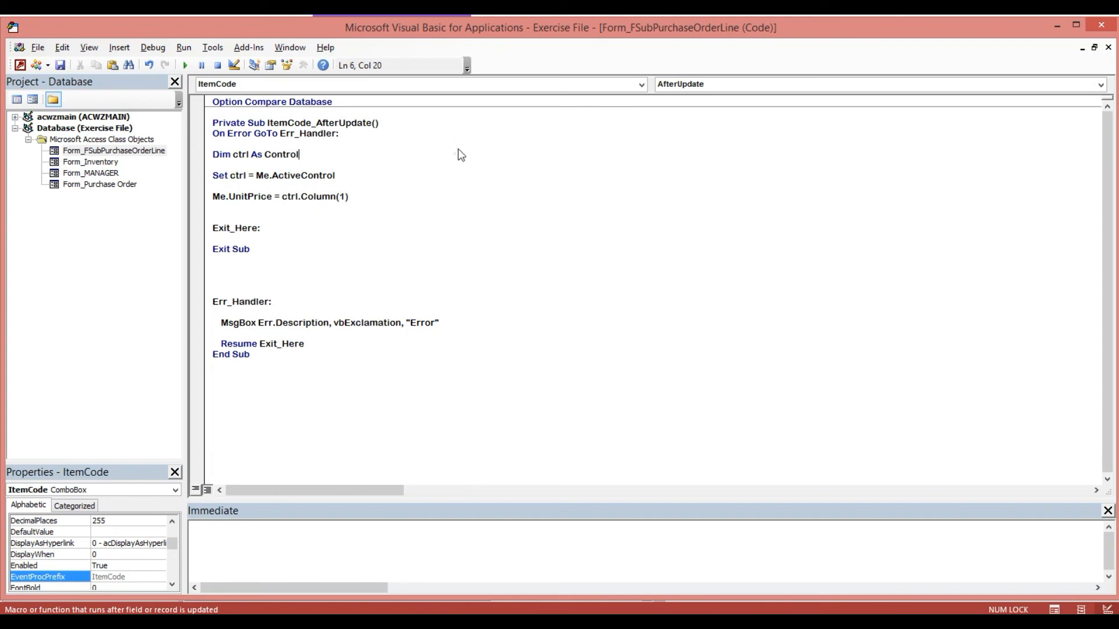
pyautogui.moveTo(458, 152); pyautogui.dragTo(213, 144)
pyautogui.click(152, 47)
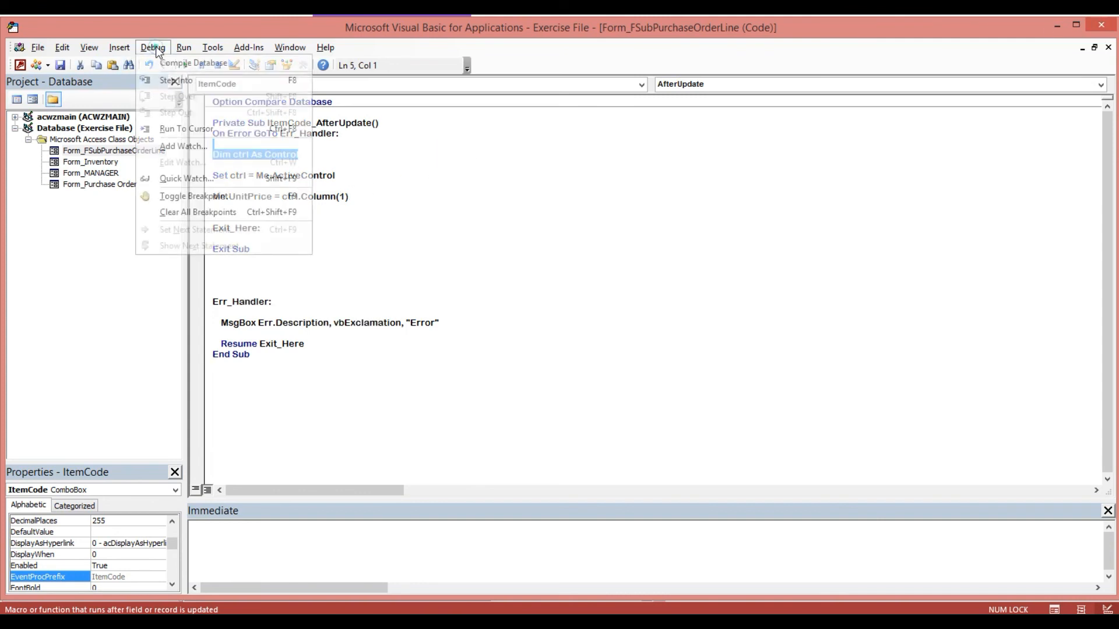
pyautogui.click(153, 47)
pyautogui.click(534, 205)
pyautogui.click(1099, 28)
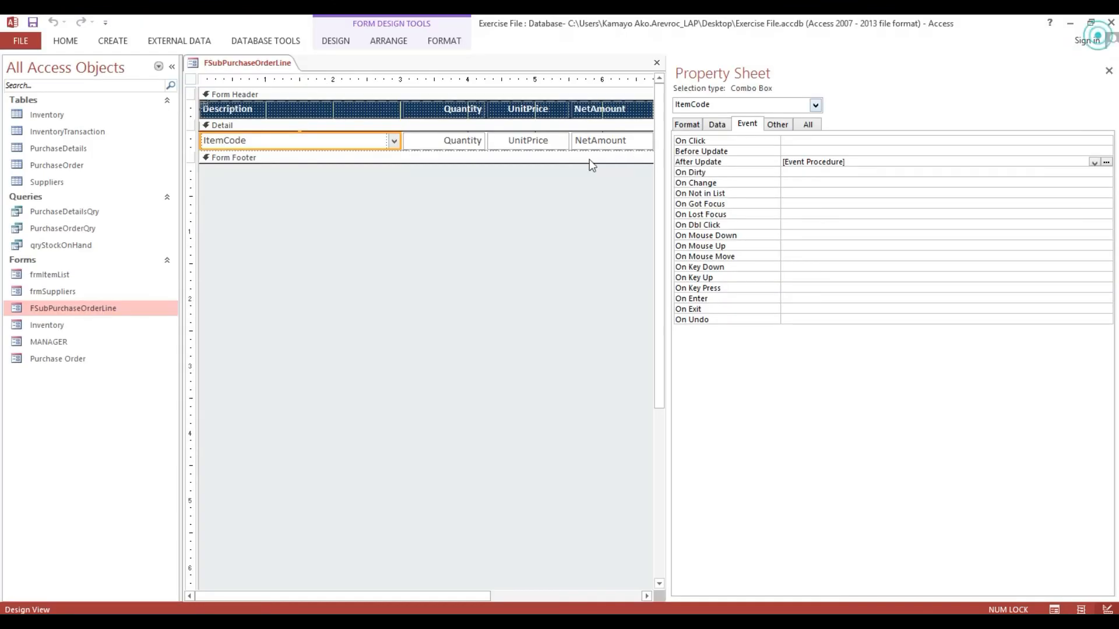
# - Show FSubPurchaseOrderLine in Form View and choose Milk as the item to test the UnitPrice fill-in
pyautogui.click(66, 40)
pyautogui.click(28, 66)
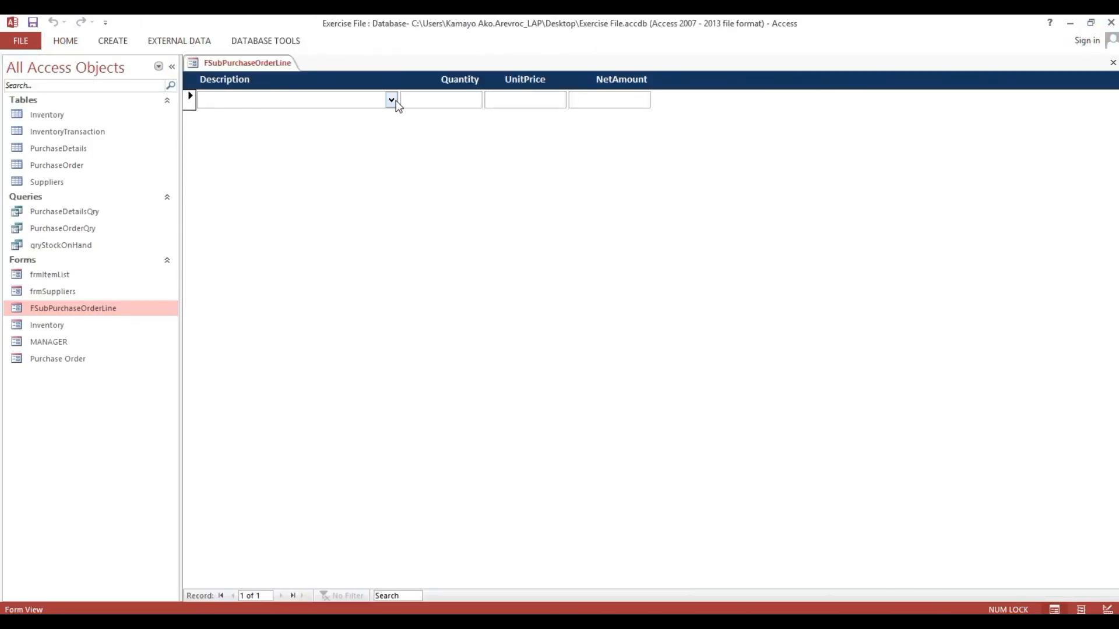
pyautogui.click(391, 99)
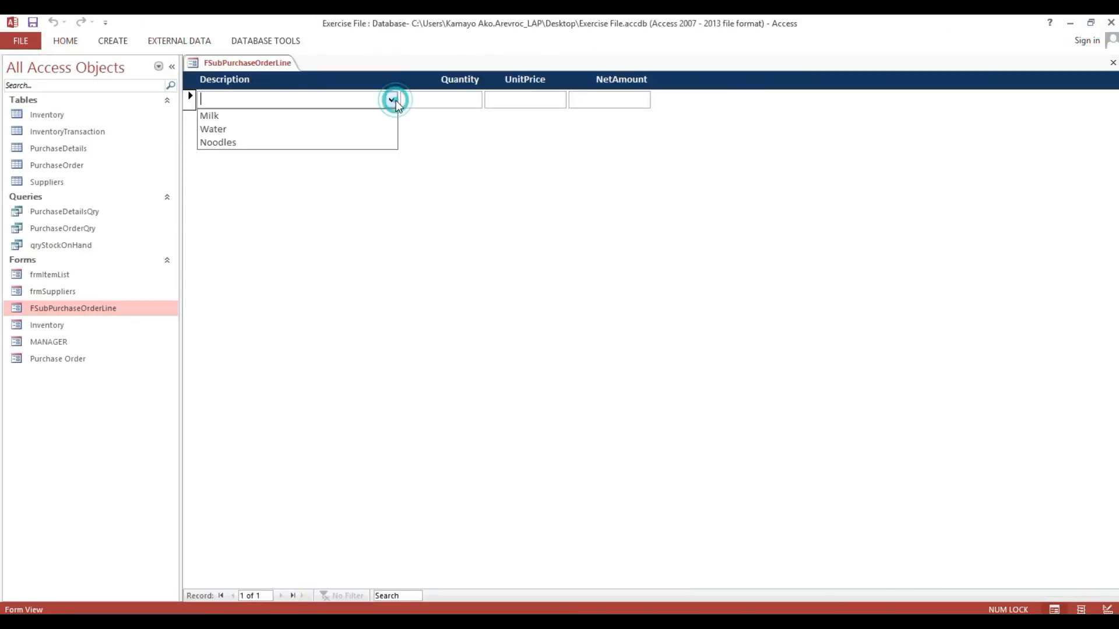
pyautogui.click(219, 115)
pyautogui.click(513, 100)
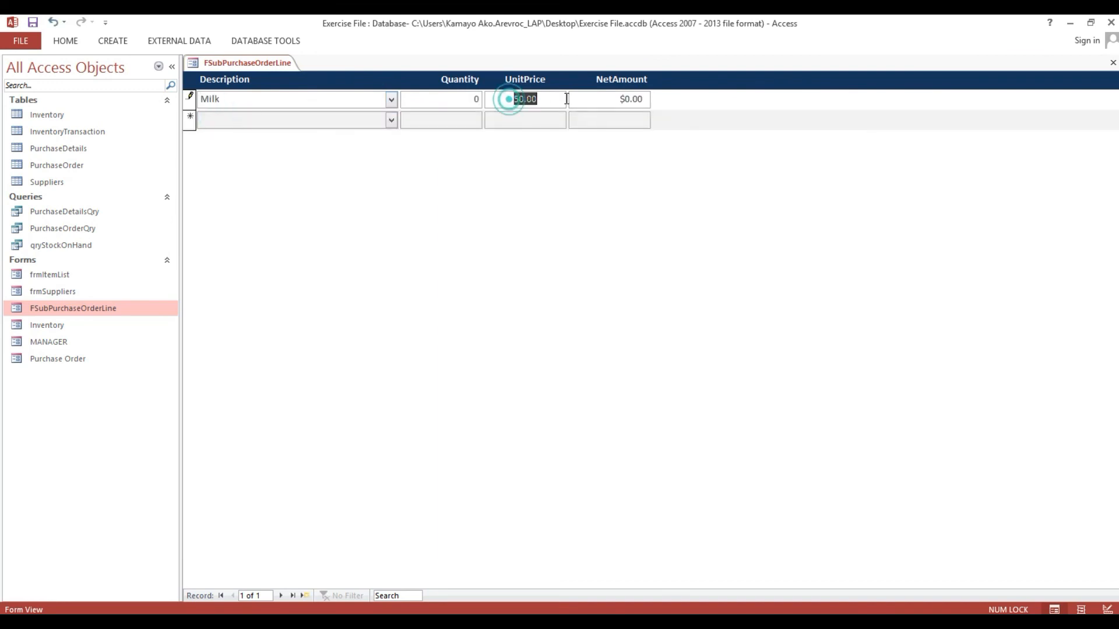
# - Check the unit prices in the Inventory table and test the form's price fill-in with Water and Noodles
pyautogui.doubleClick(55, 112)
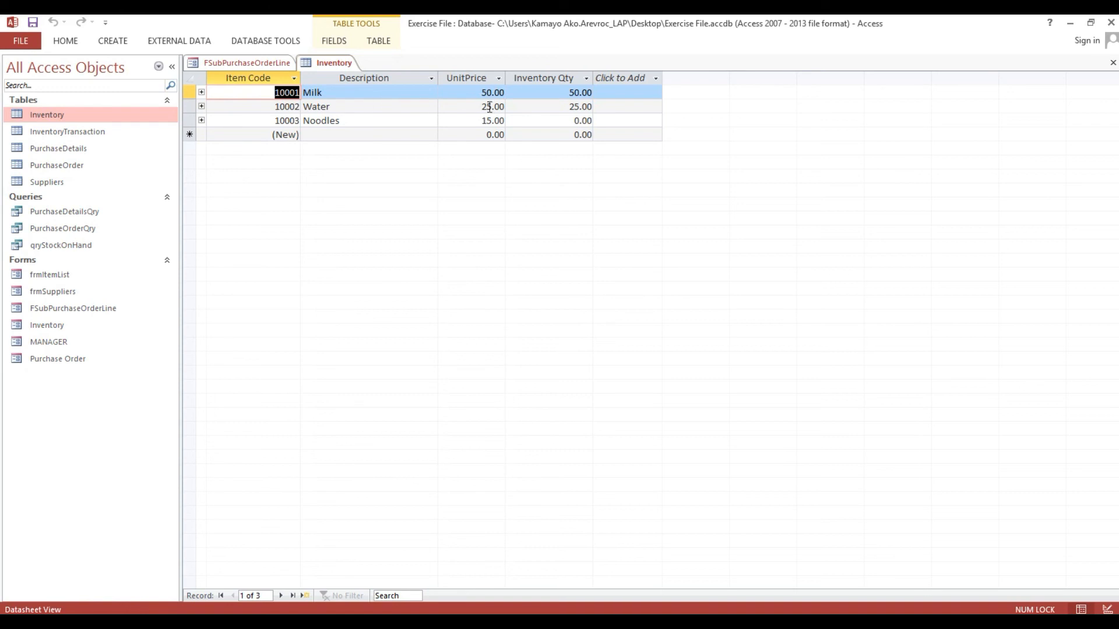
pyautogui.click(1113, 63)
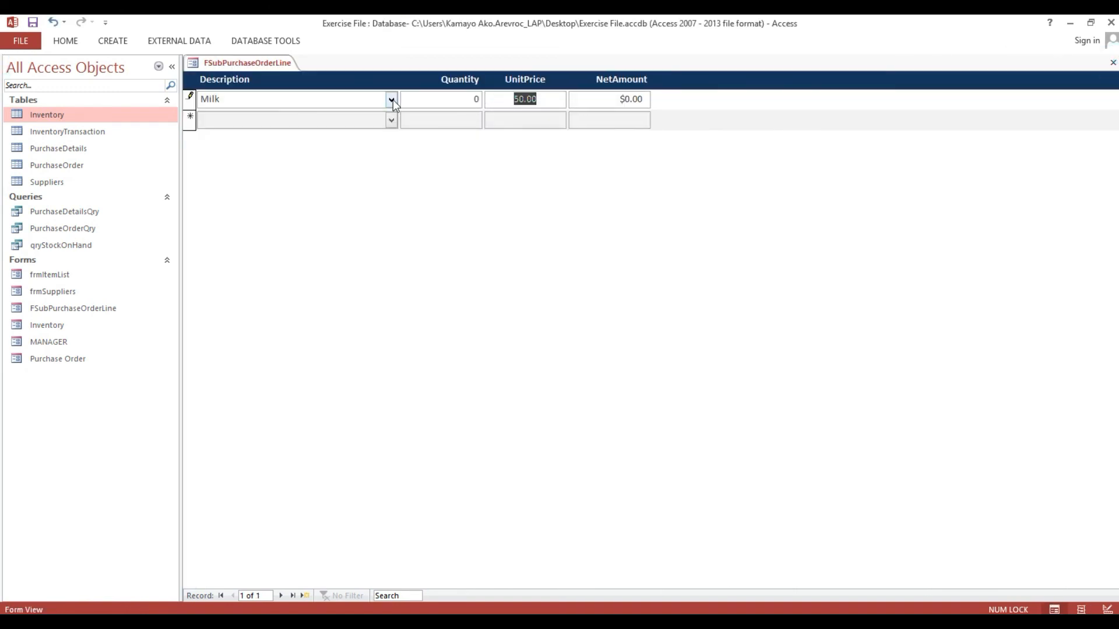
pyautogui.click(392, 99)
pyautogui.click(350, 124)
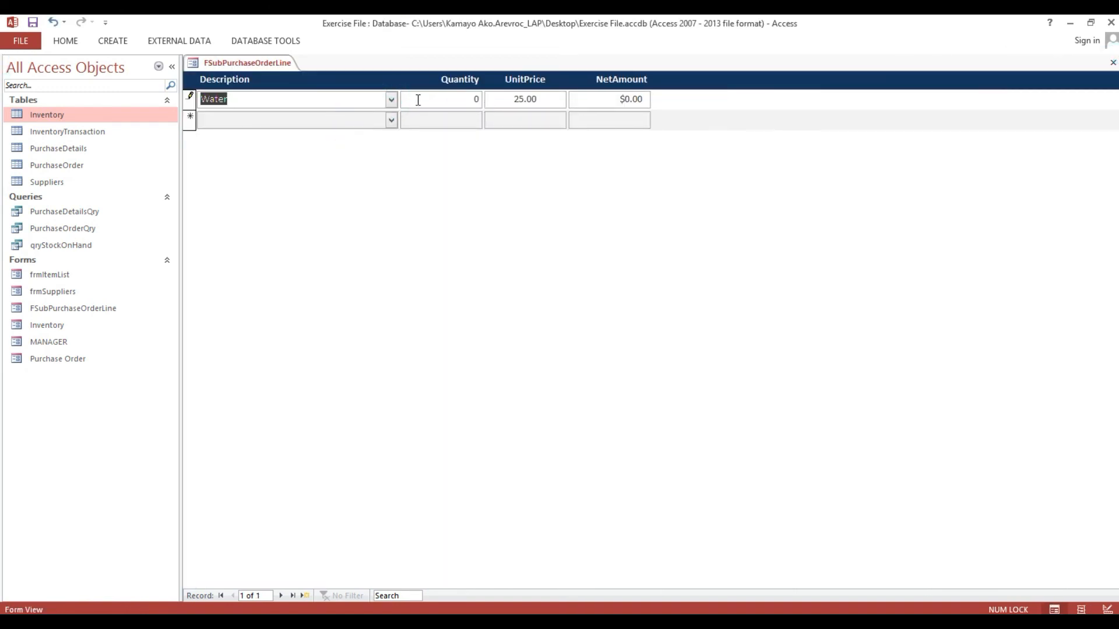
pyautogui.click(392, 99)
pyautogui.click(348, 143)
# - Close the FSubPurchaseOrderLine form, saving its design changes and discarding the incomplete test record
pyautogui.rightClick(234, 63)
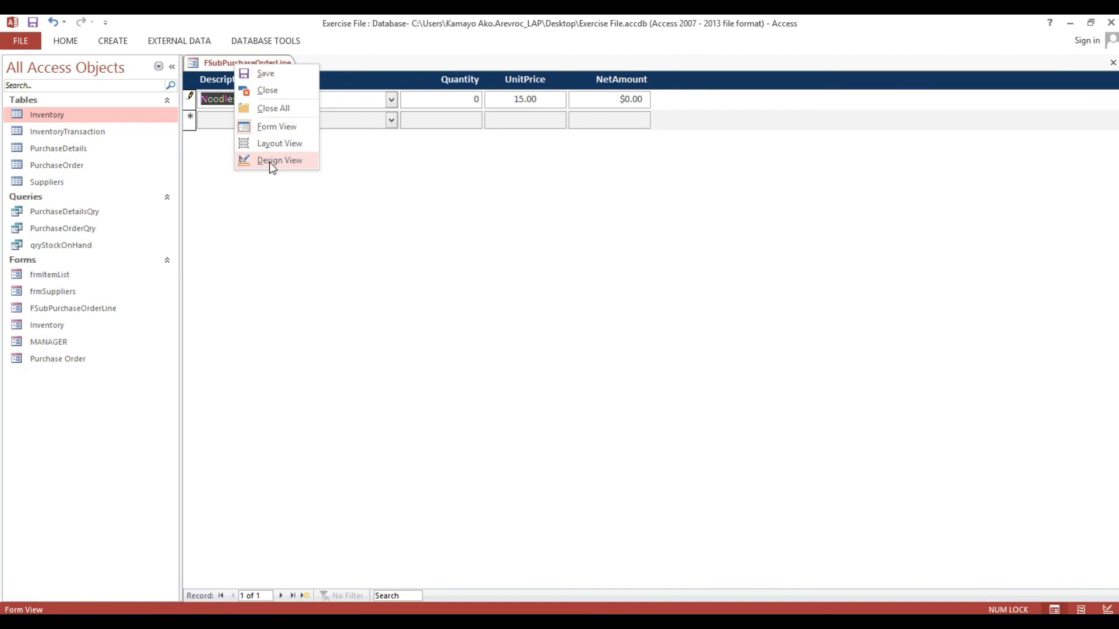
pyautogui.click(285, 159)
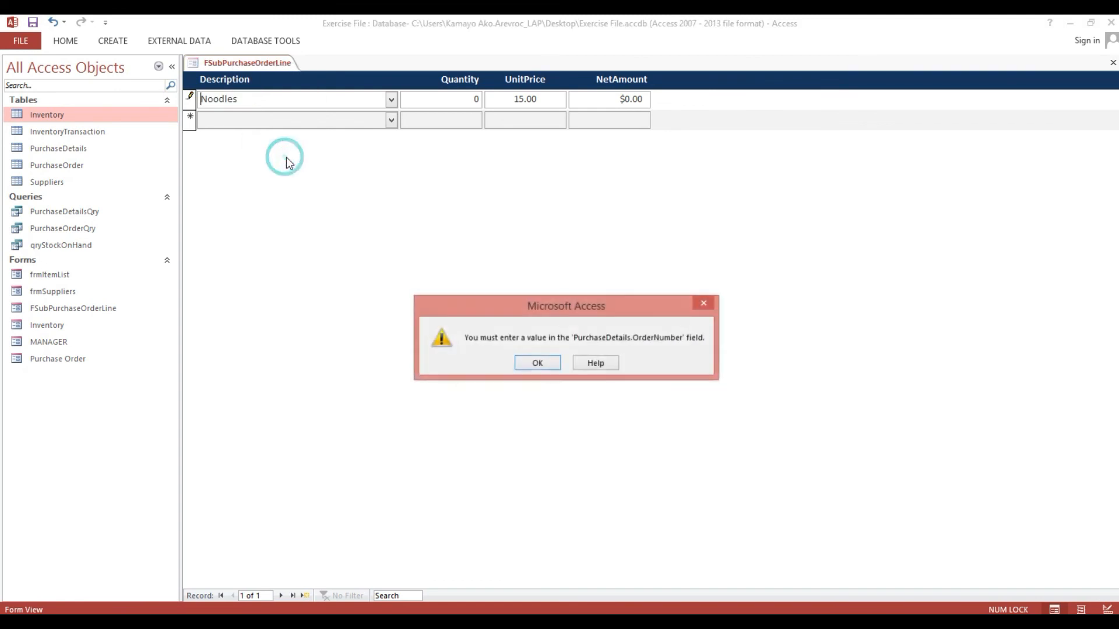
pyautogui.click(538, 362)
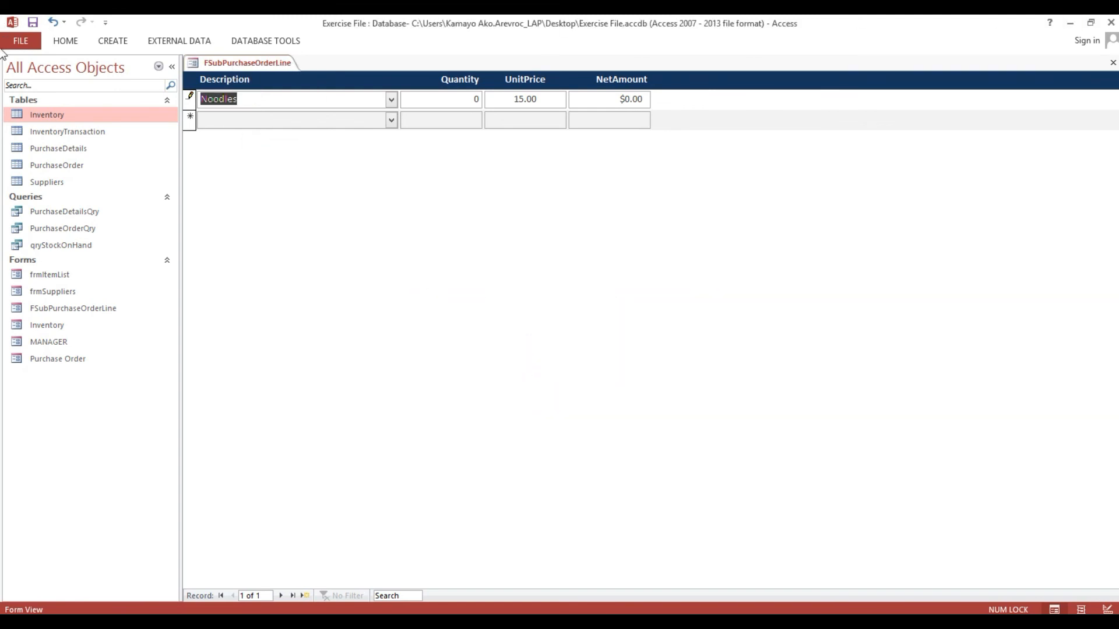
pyautogui.click(1113, 62)
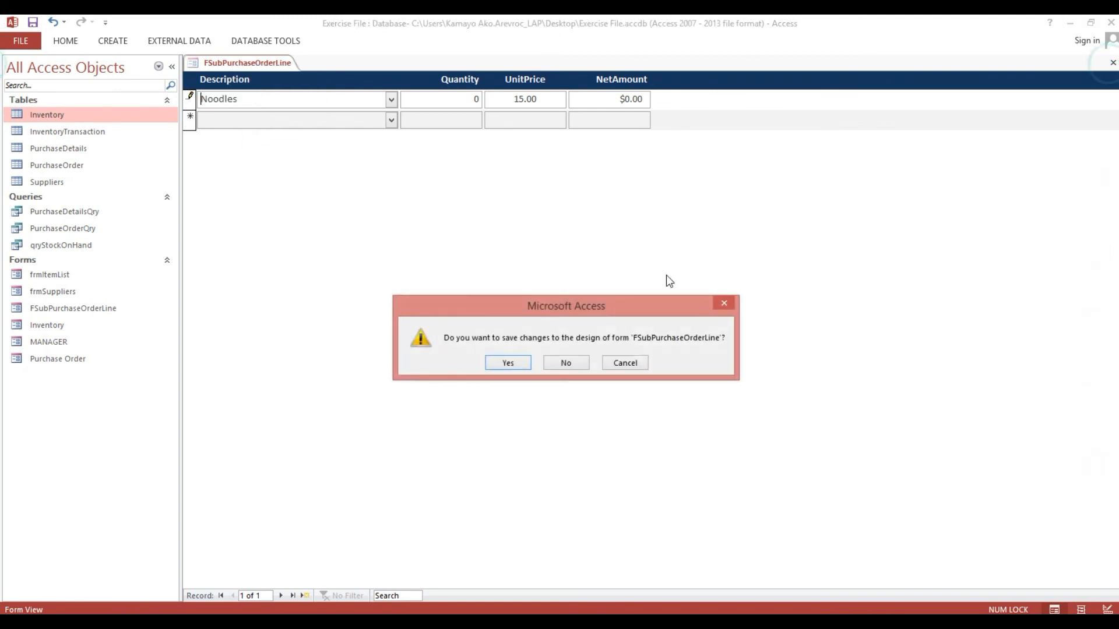
pyautogui.click(506, 366)
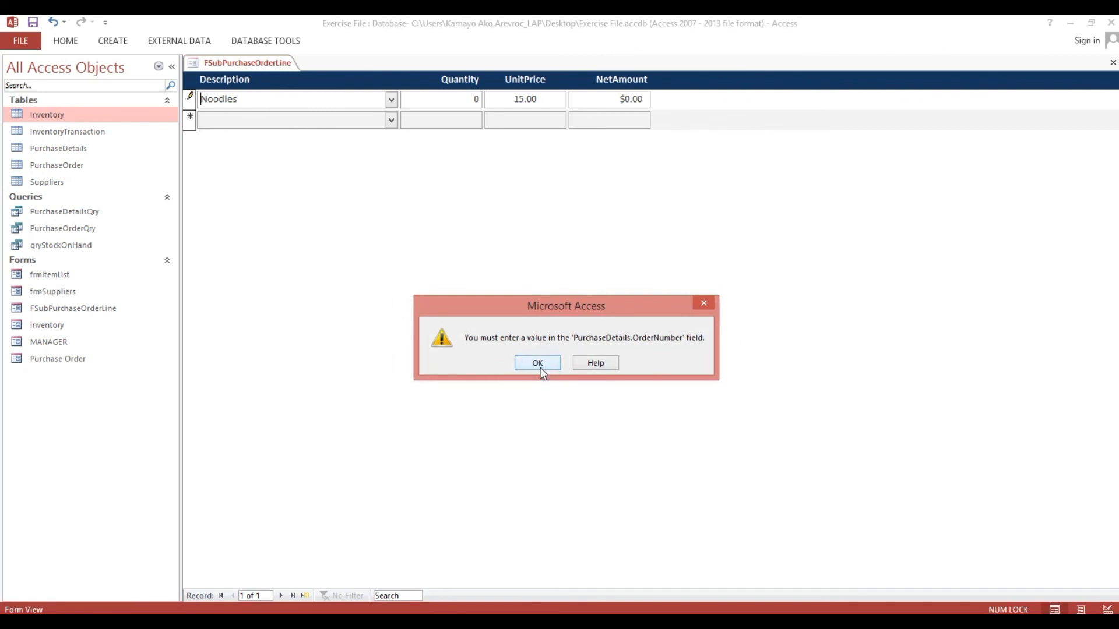
pyautogui.click(537, 362)
pyautogui.click(535, 372)
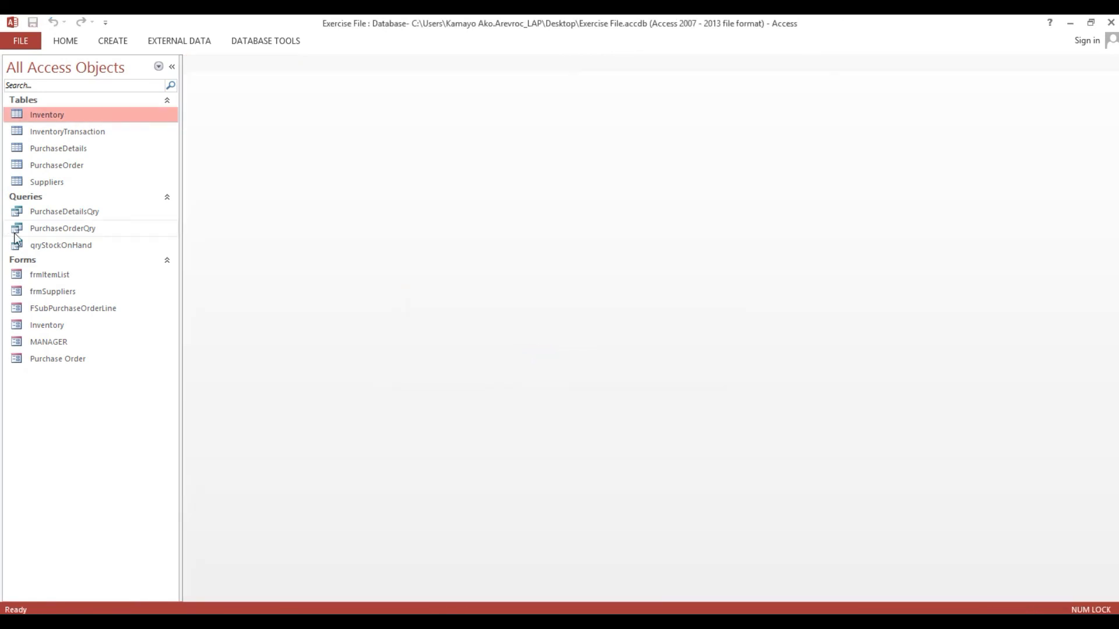
# - Open the Purchase Order form in Design View and narrow the property sheet to widen the design area
pyautogui.click(67, 361)
pyautogui.rightClick(67, 361)
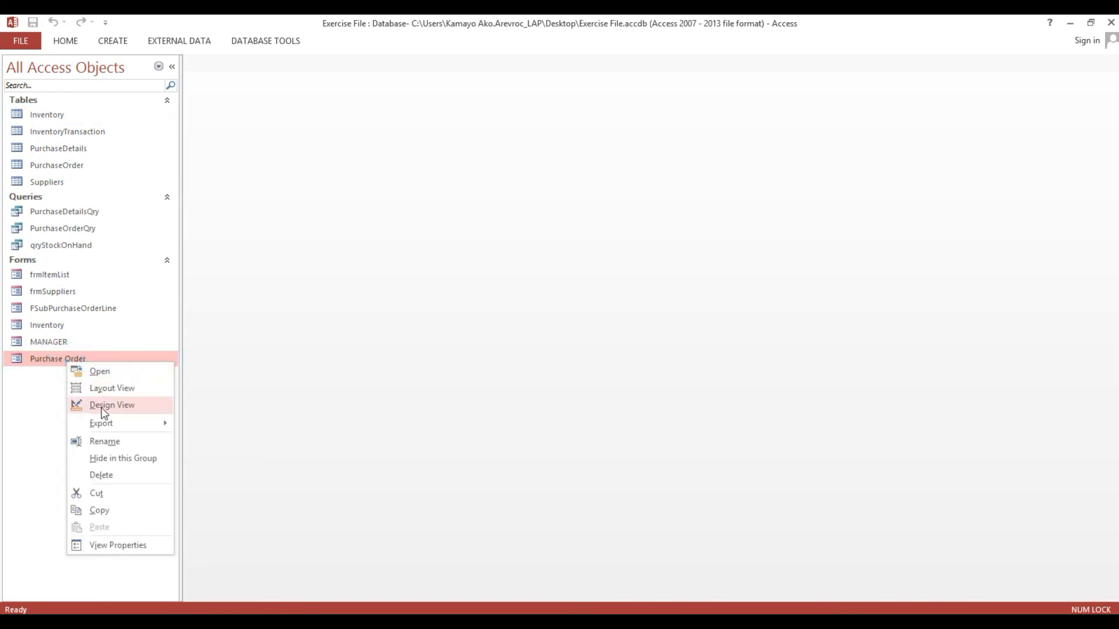
pyautogui.click(102, 408)
pyautogui.moveTo(666, 120); pyautogui.dragTo(931, 120)
# - Preview the supplier fields' widths on the Purchase Order form in Form View and return to Design View
pyautogui.click(468, 314)
pyautogui.click(562, 183)
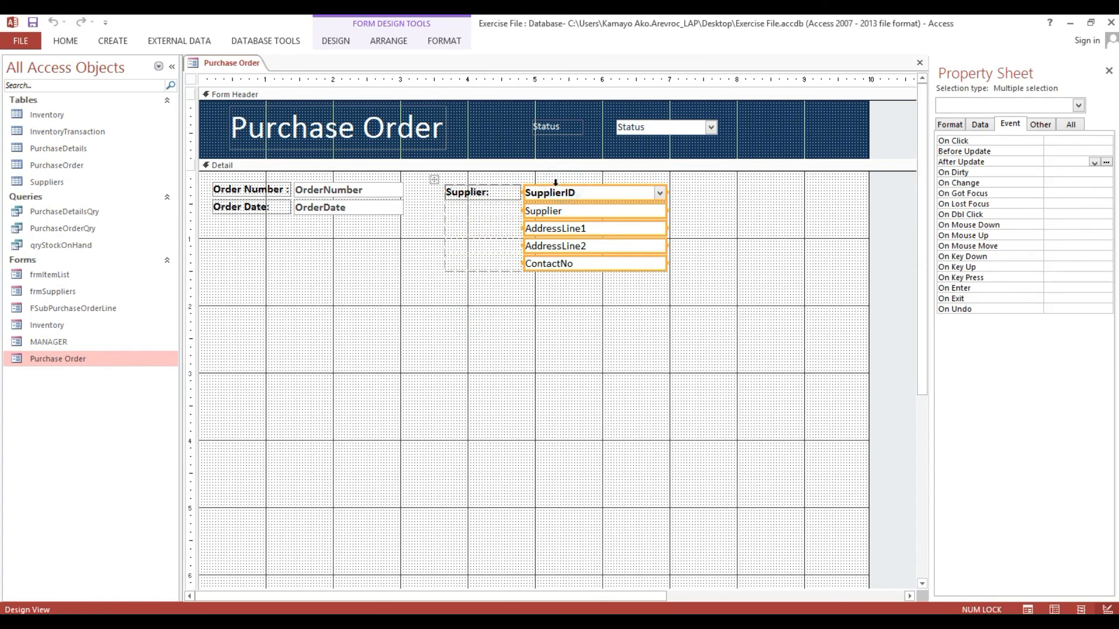
pyautogui.click(603, 313)
pyautogui.moveTo(605, 291); pyautogui.dragTo(607, 192)
pyautogui.click(79, 41)
pyautogui.click(19, 64)
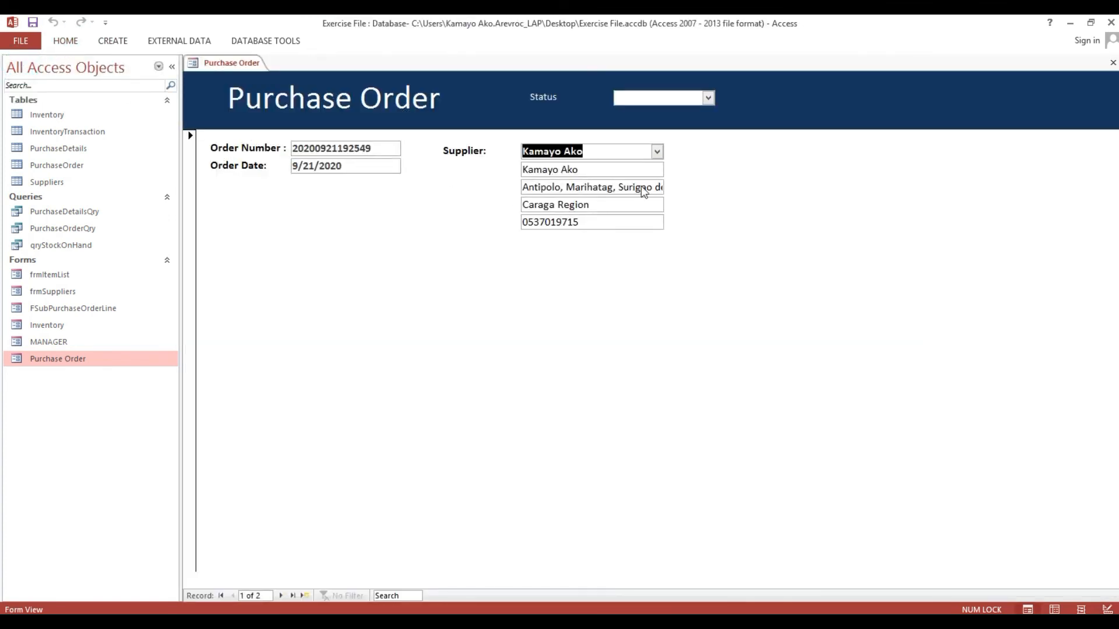
pyautogui.rightClick(694, 153)
pyautogui.click(735, 208)
# - Narrow the Supplier label and the empty cells below it to about 0.75 inch
pyautogui.click(510, 320)
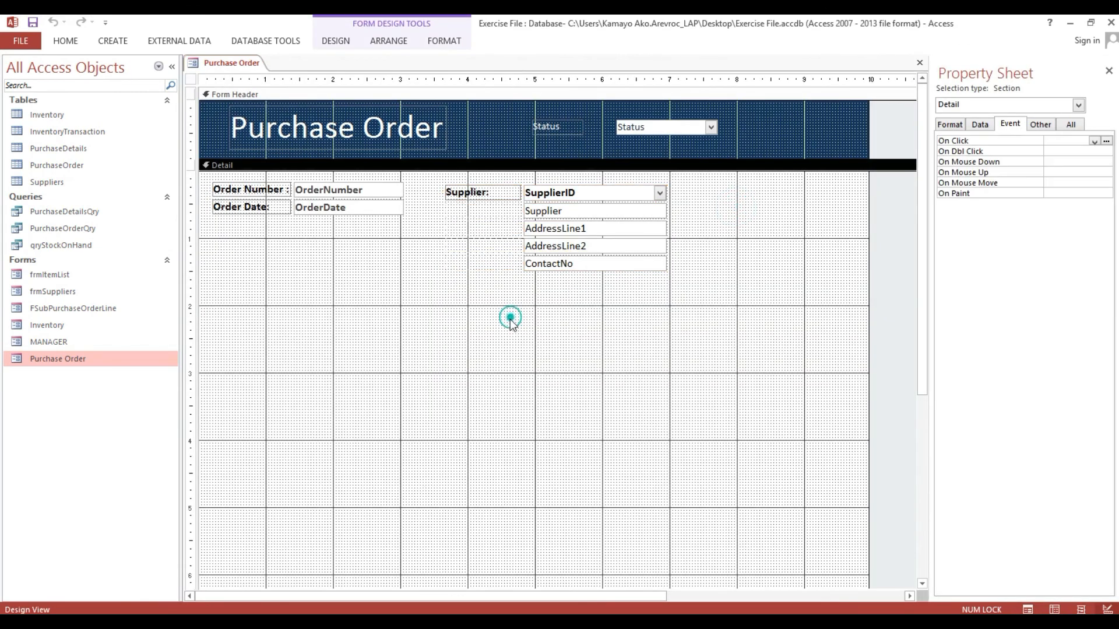
pyautogui.moveTo(487, 332); pyautogui.dragTo(492, 180)
pyautogui.hotkey('shift', 'Left')
pyautogui.hotkey('shift', 'Left')
pyautogui.hotkey('shift', 'Left')
pyautogui.hotkey('shift', 'Left')
pyautogui.hotkey('shift', 'Left')
pyautogui.hotkey('shift', 'Left')
pyautogui.hotkey('shift', 'Left')
pyautogui.hotkey('shift', 'Left')
pyautogui.hotkey('shift', 'Left')
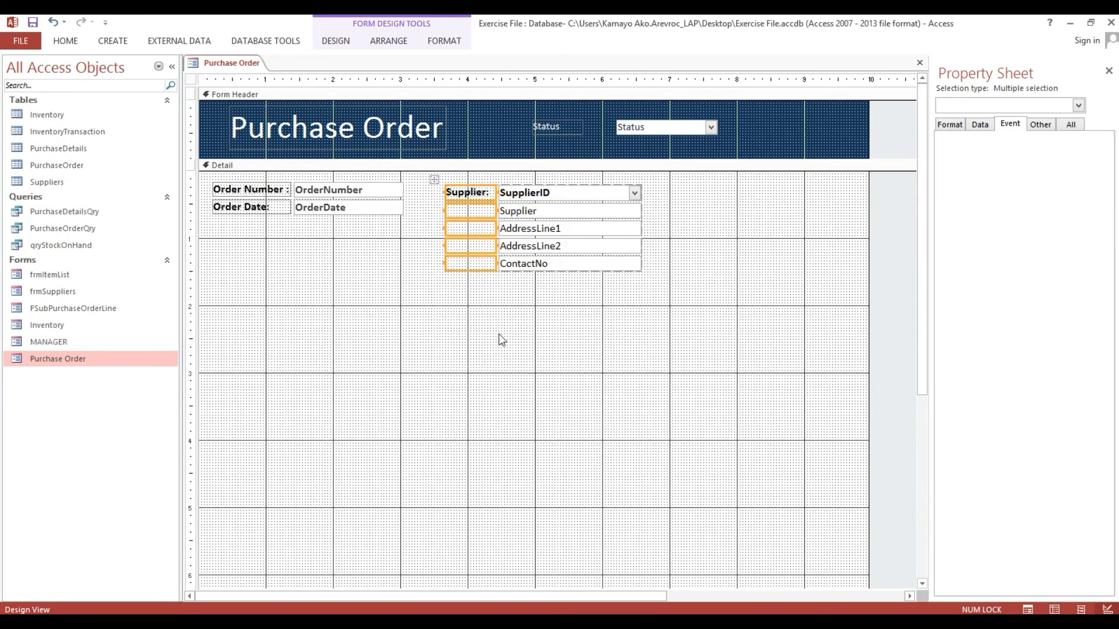
# - Widen the SupplierID, Supplier, AddressLine1, AddressLine2 and ContactNo controls to about 3 inches
pyautogui.moveTo(502, 337); pyautogui.dragTo(556, 196)
pyautogui.hotkey('shift', 'Right')
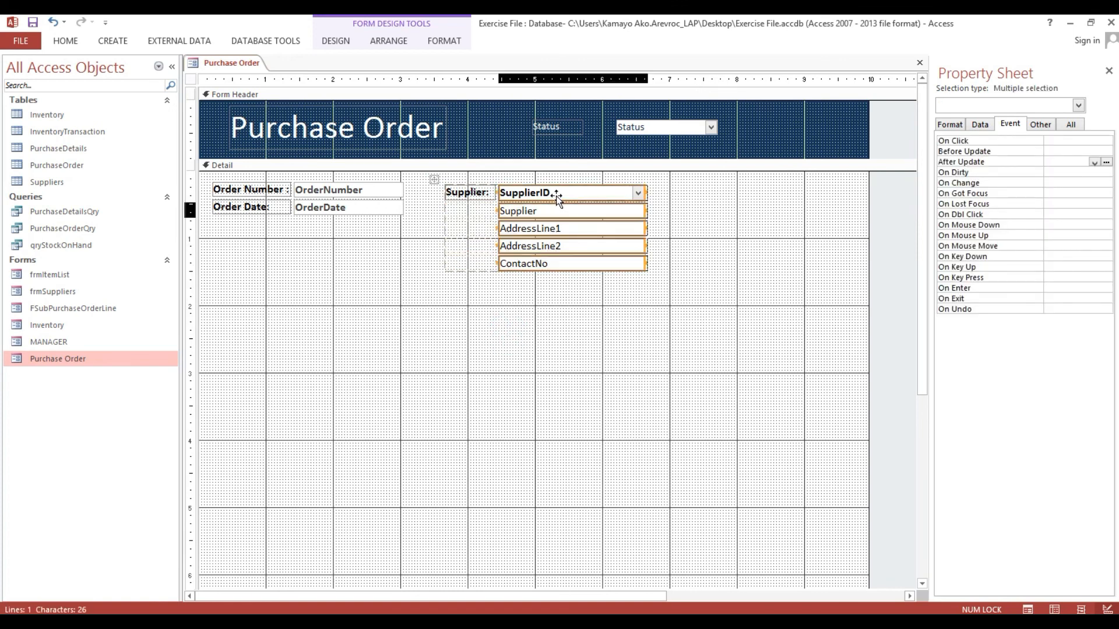
pyautogui.hotkey('shift', 'Right')
pyautogui.hotkey('shift', 'Right')
pyautogui.hotkey('shift', 'Right')
pyautogui.hotkey('shift', 'Right')
pyautogui.hotkey('shift', 'Right')
pyautogui.hotkey('shift', 'Right')
pyautogui.hotkey('shift', 'Right')
pyautogui.hotkey('shift', 'Right')
pyautogui.hotkey('shift', 'Right')
pyautogui.hotkey('shift', 'Right')
pyautogui.hotkey('shift', 'Right')
pyautogui.hotkey('shift', 'Right')
pyautogui.hotkey('shift', 'Right')
pyautogui.hotkey('shift', 'Right')
pyautogui.hotkey('shift', 'Right')
pyautogui.hotkey('shift', 'Right')
pyautogui.hotkey('shift', 'Right')
pyautogui.hotkey('shift', 'Right')
pyautogui.hotkey('shift', 'Right')
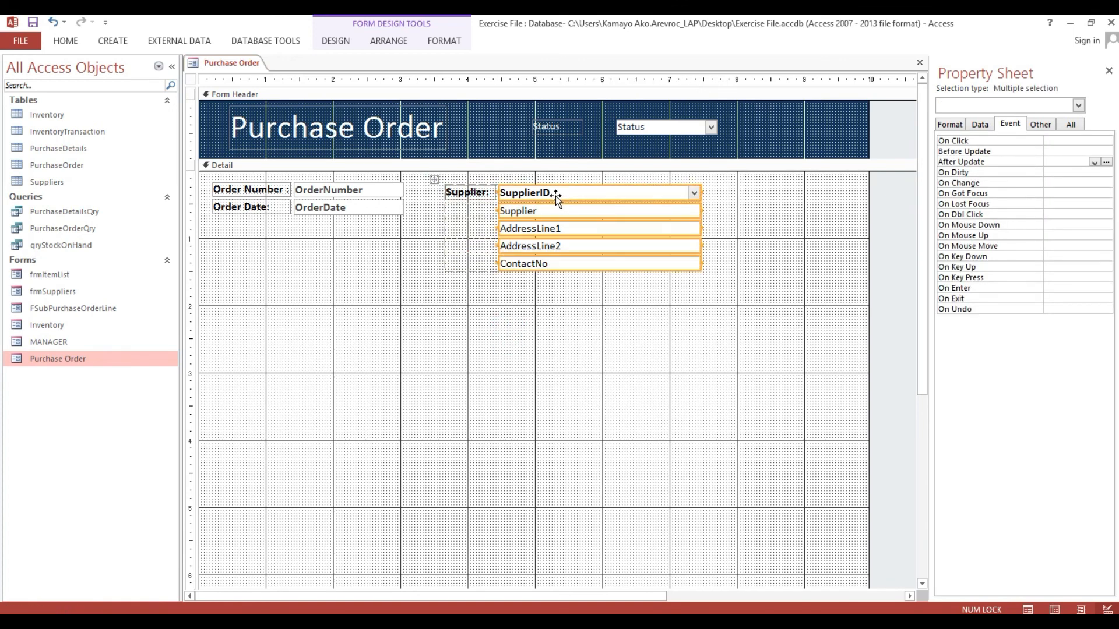
pyautogui.hotkey('shift', 'Right')
# - Move the Status label and combo box closer to the header title and reduce the form width to about 7.7 inches
pyautogui.moveTo(509, 121); pyautogui.dragTo(579, 141)
pyautogui.moveTo(866, 127); pyautogui.dragTo(715, 129)
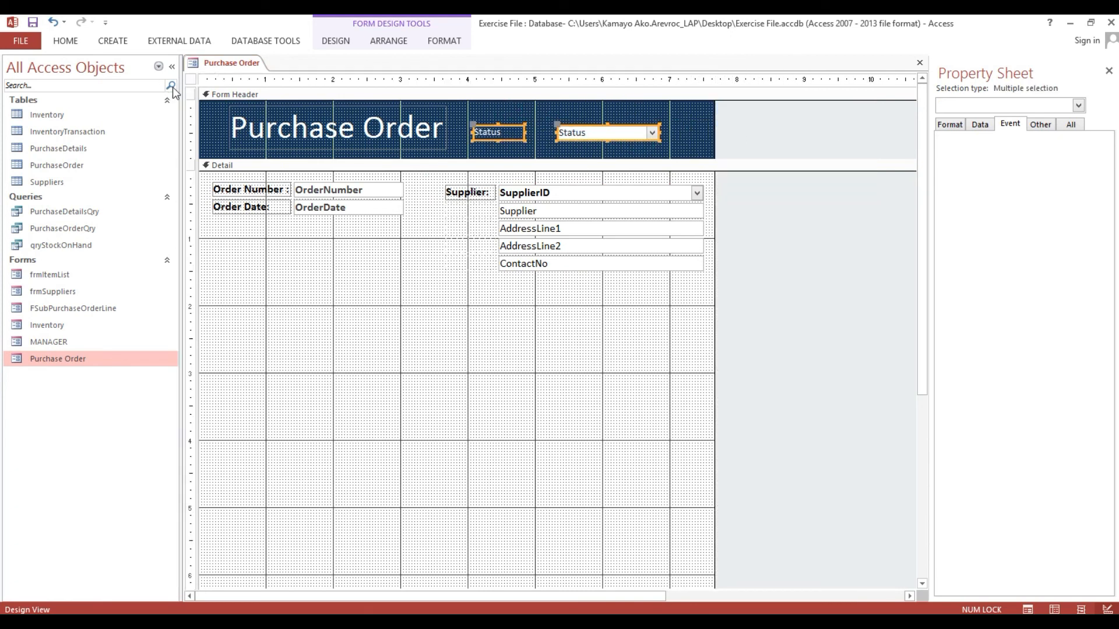
# - Set the Purchase Order form's Pop Up property to Yes and show the form in Form View
pyautogui.click(191, 78)
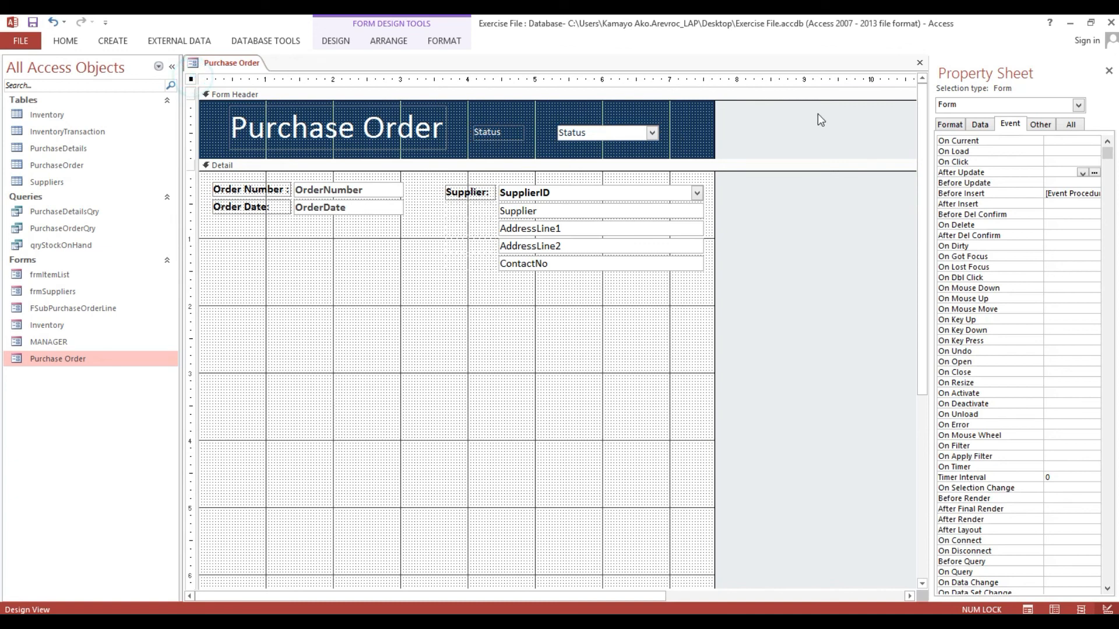
pyautogui.click(1040, 125)
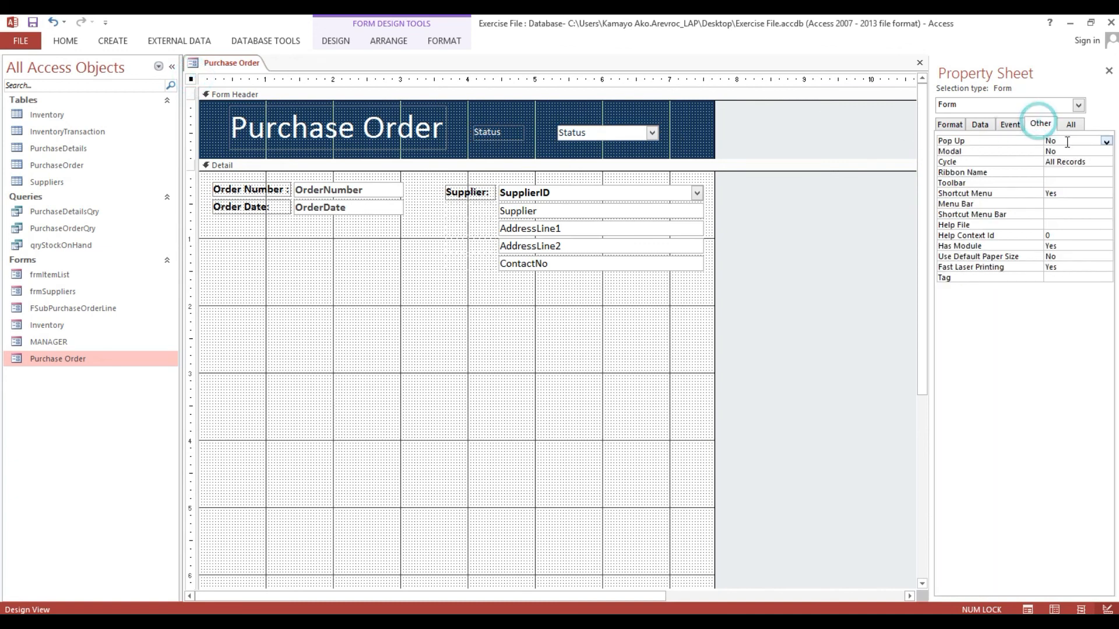
pyautogui.click(65, 40)
pyautogui.click(19, 73)
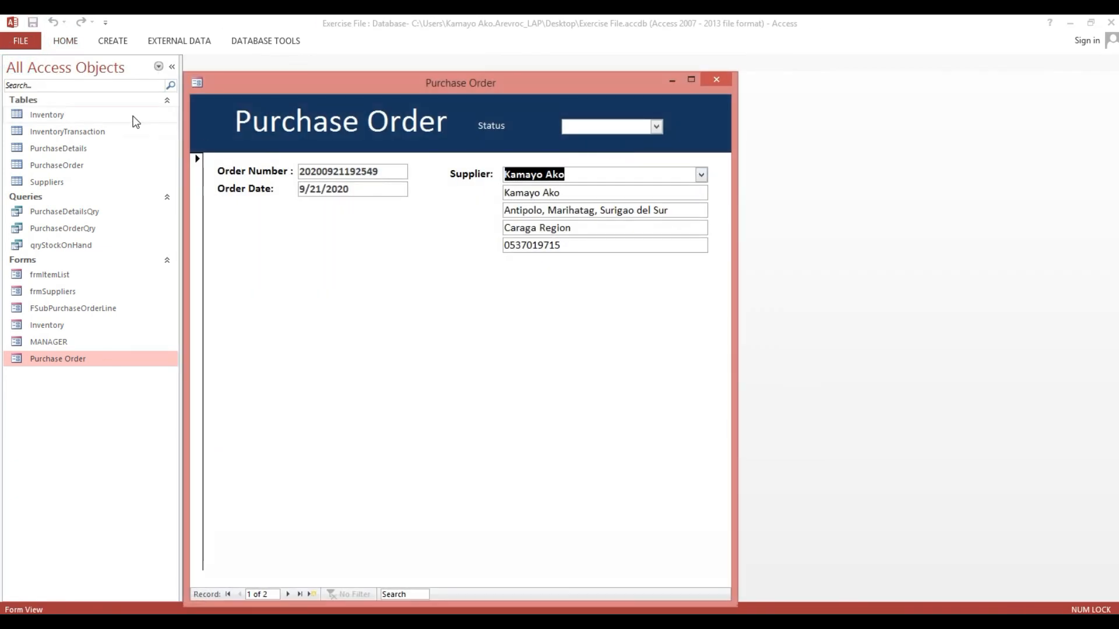